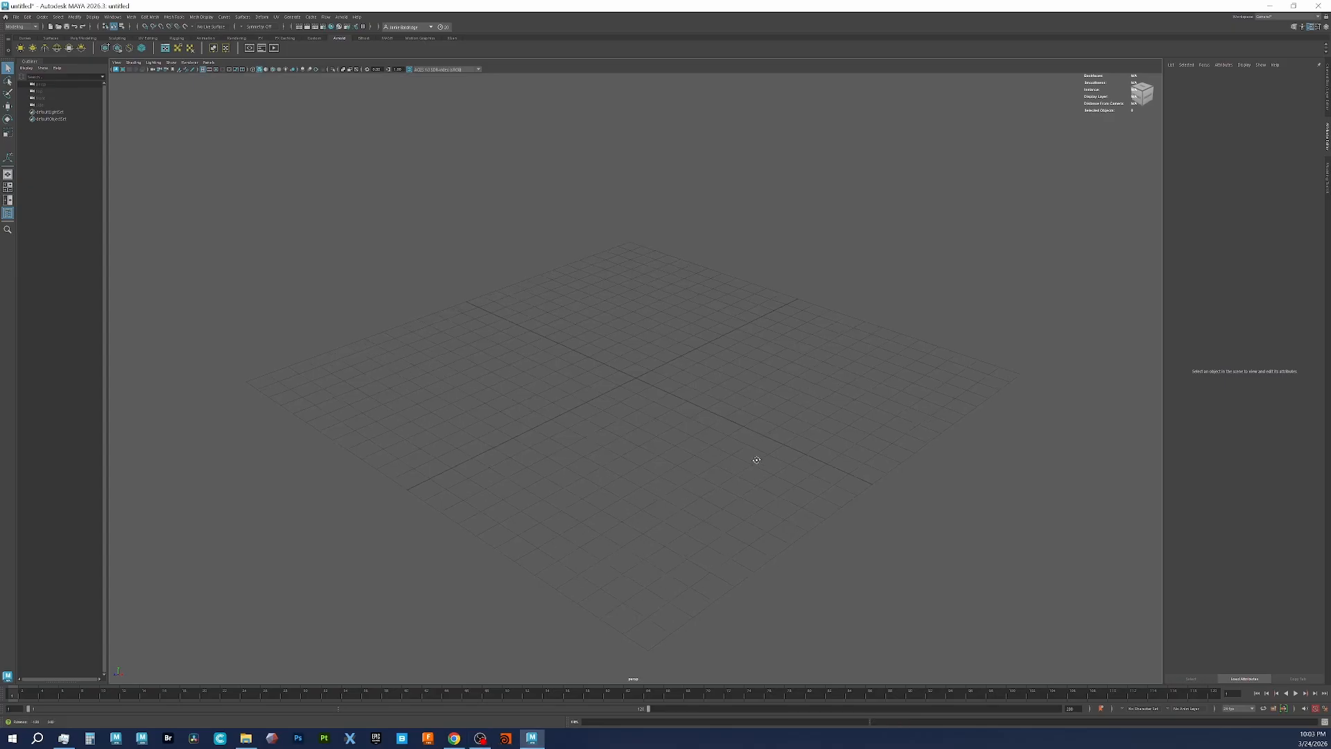
Step: Create a polygon plane at the centre of the grid
{"action": "left_click_drag", "start_coordinate": [755, 454], "coordinate": [793, 455], "text": "alt"}
{"action": "middle_click_drag", "start_coordinate": [743, 360], "coordinate": [747, 438], "text": "alt"}
{"action": "right_click_drag", "start_coordinate": [749, 437], "coordinate": [858, 467], "text": "alt"}
{"action": "left_click_drag", "start_coordinate": [858, 466], "coordinate": [835, 451], "text": "alt"}
{"action": "key", "text": "space"}
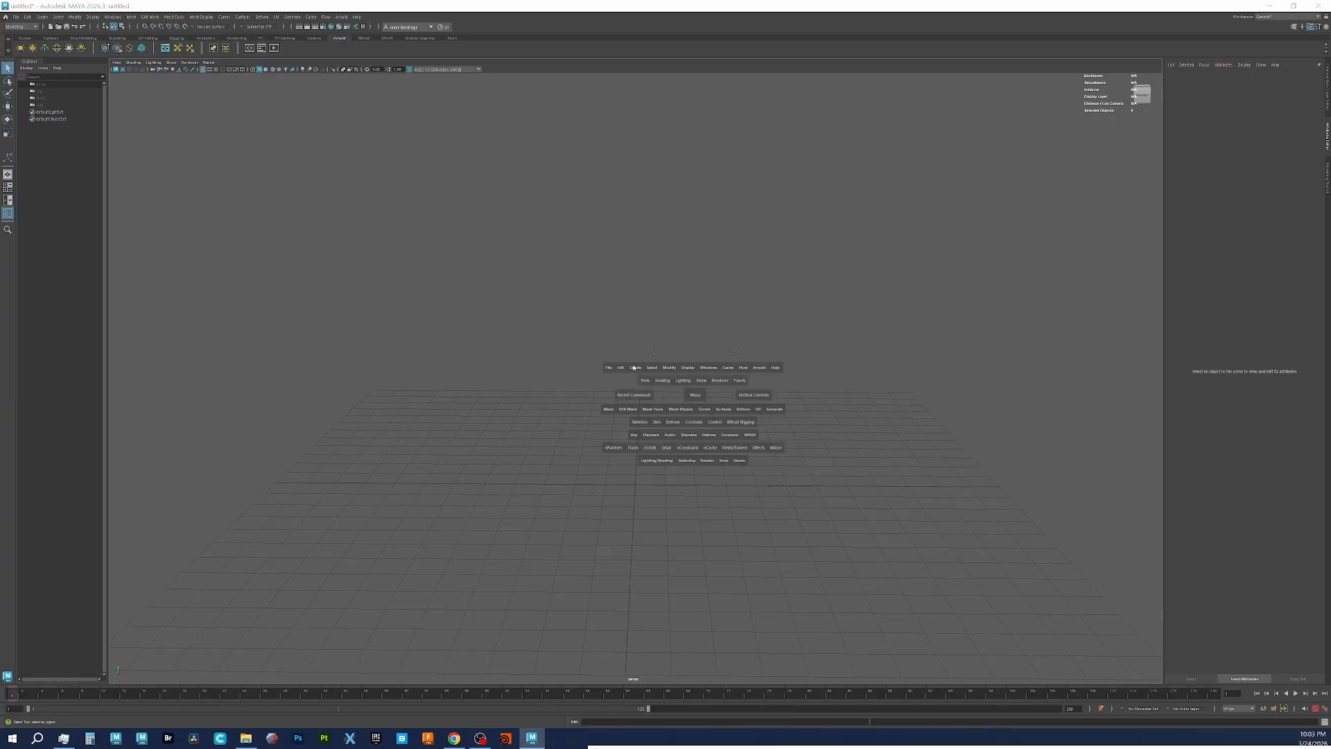
{"action": "left_click", "coordinate": [634, 367]}
{"action": "mouse_move", "coordinate": [644, 395]}
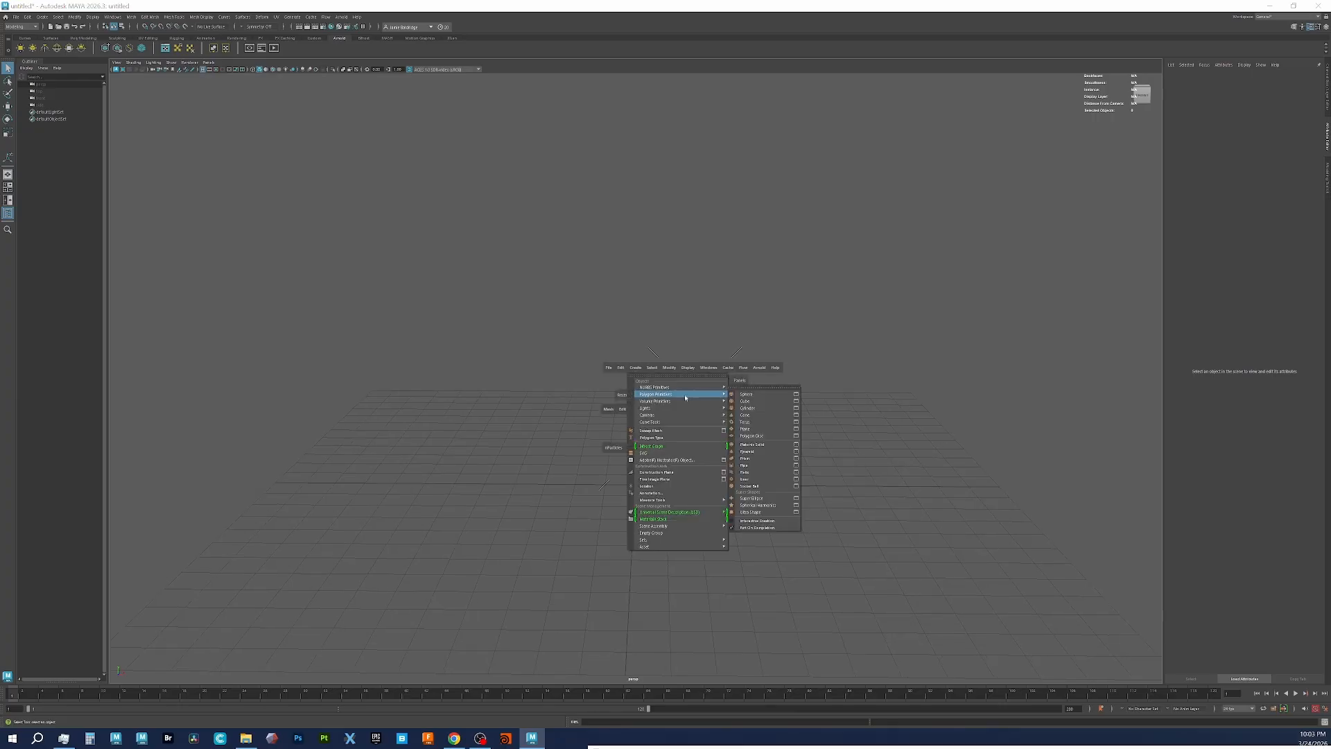
{"action": "mouse_move", "coordinate": [707, 401]}
{"action": "left_click", "coordinate": [749, 428]}
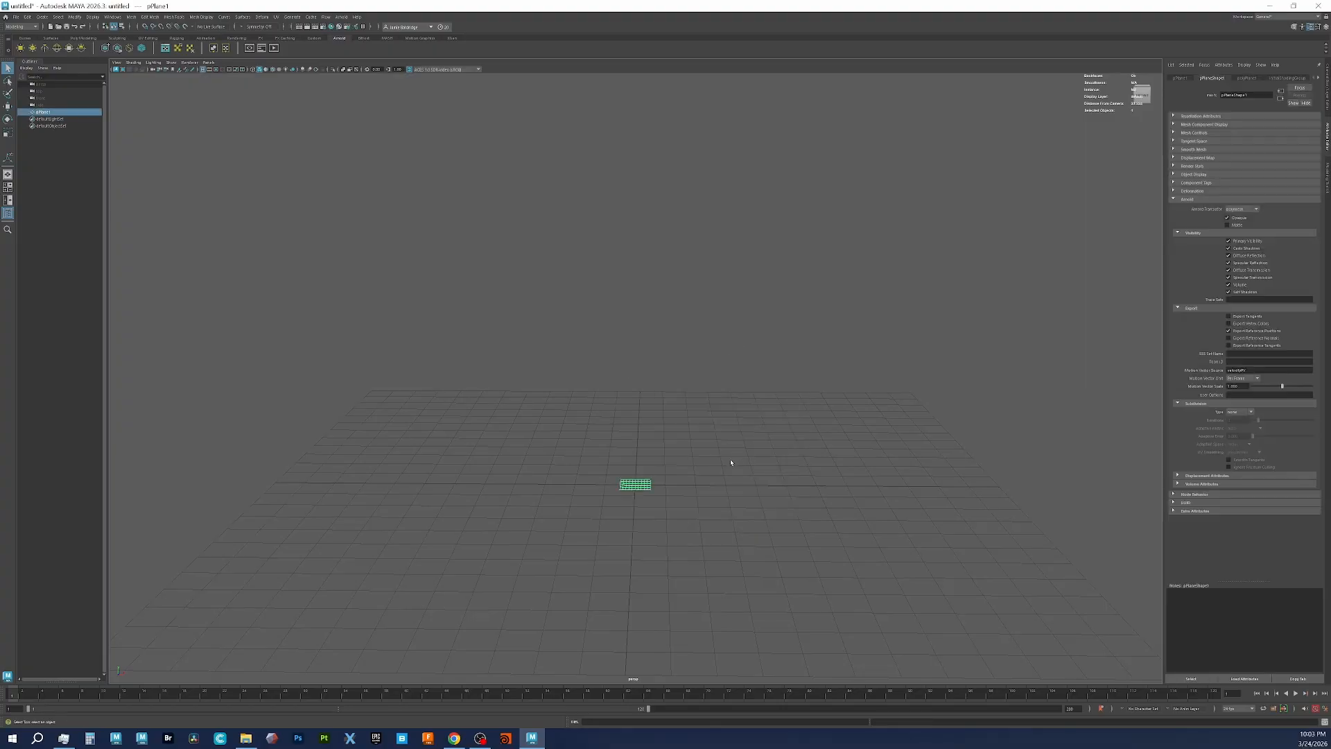
Step: Scale the plane uniformly to about the size of the grid and set its width and height subdivisions to 50
{"action": "key", "text": "r"}
{"action": "left_click_drag", "start_coordinate": [641, 490], "coordinate": [1126, 515]}
{"action": "middle_click_drag", "start_coordinate": [871, 338], "coordinate": [864, 264], "text": "alt"}
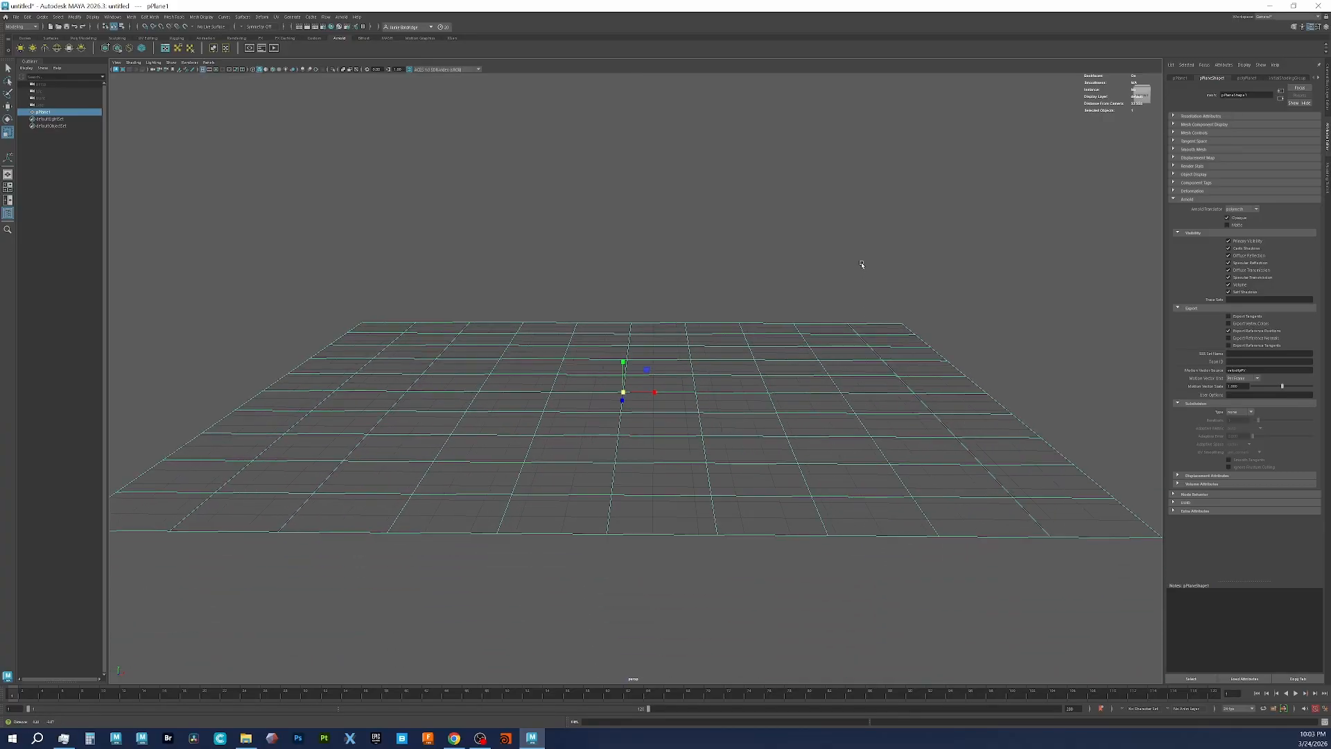
{"action": "left_click", "coordinate": [1247, 77]}
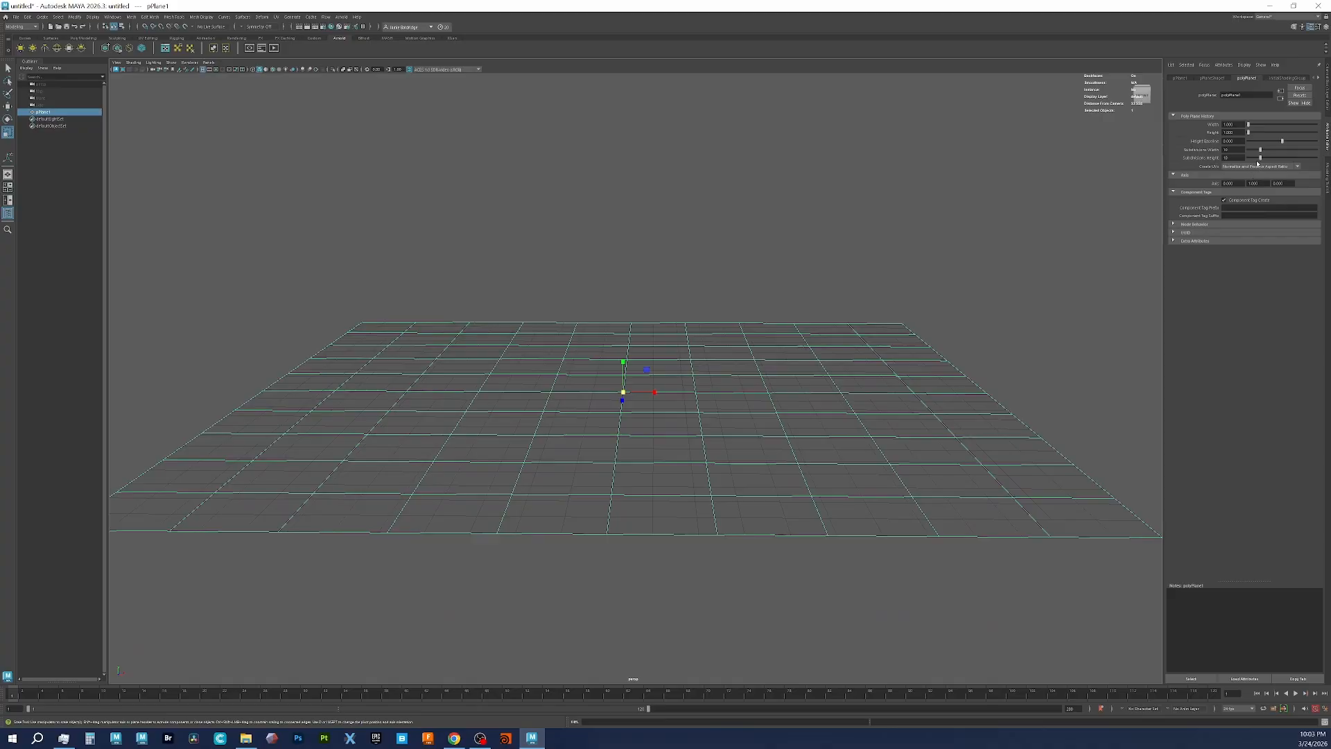
{"action": "left_click_drag", "start_coordinate": [1262, 150], "coordinate": [1328, 161]}
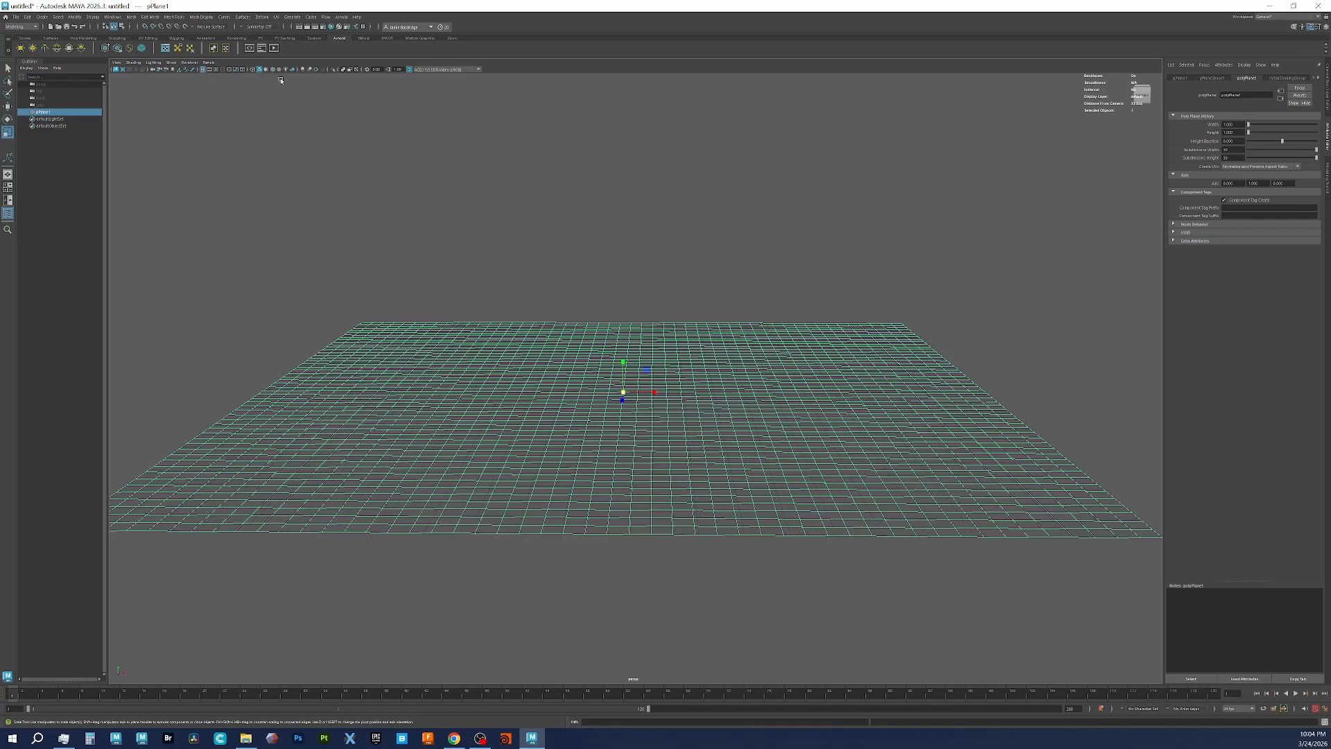
Step: Apply a planar UV projection along the Y axis to the plane and return to object mode
{"action": "left_click", "coordinate": [276, 16]}
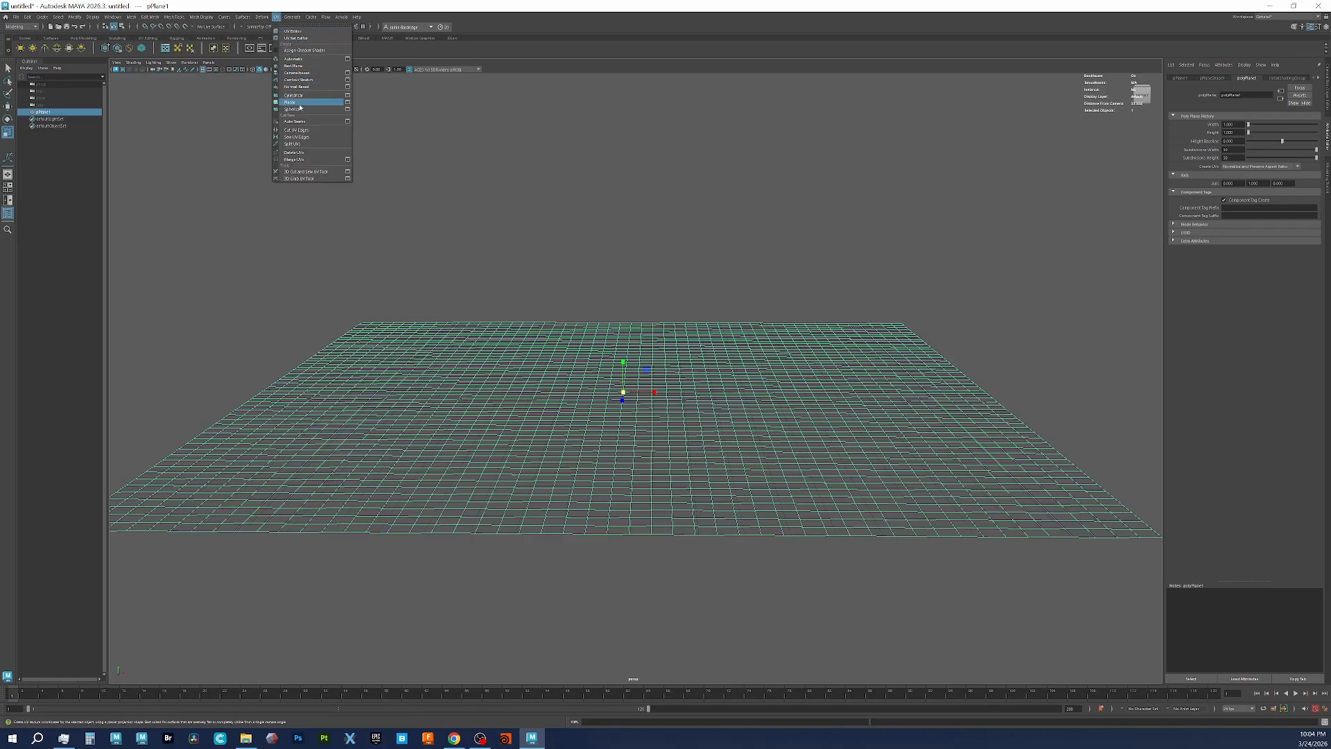
{"action": "left_click", "coordinate": [348, 102]}
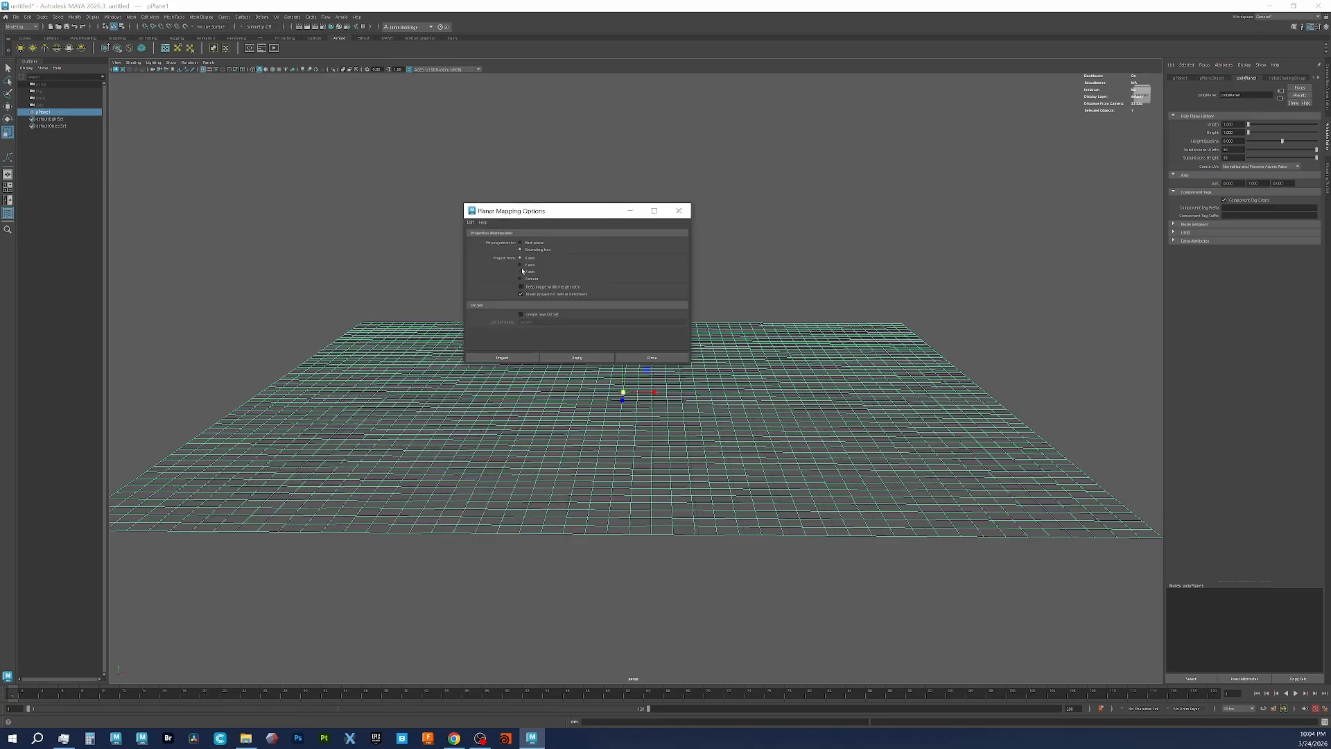
{"action": "left_click", "coordinate": [531, 357]}
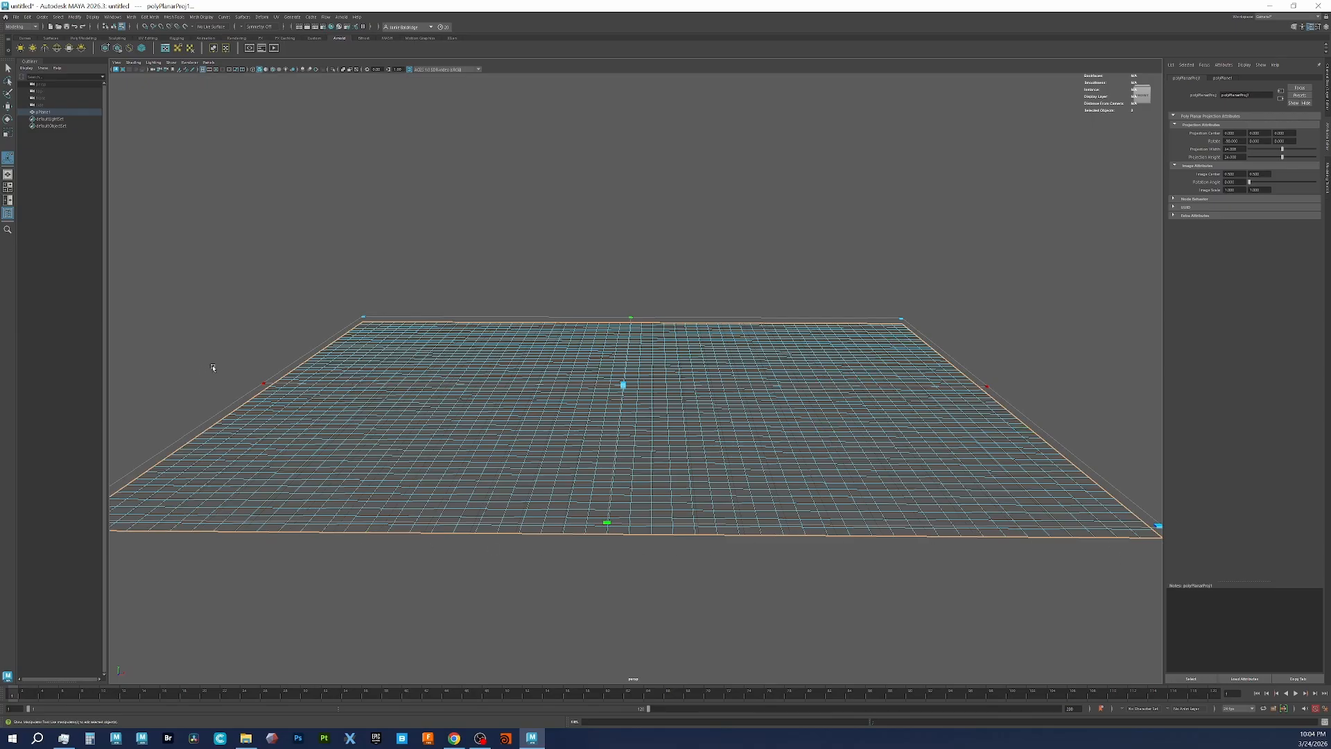
{"action": "right_click", "coordinate": [752, 411]}
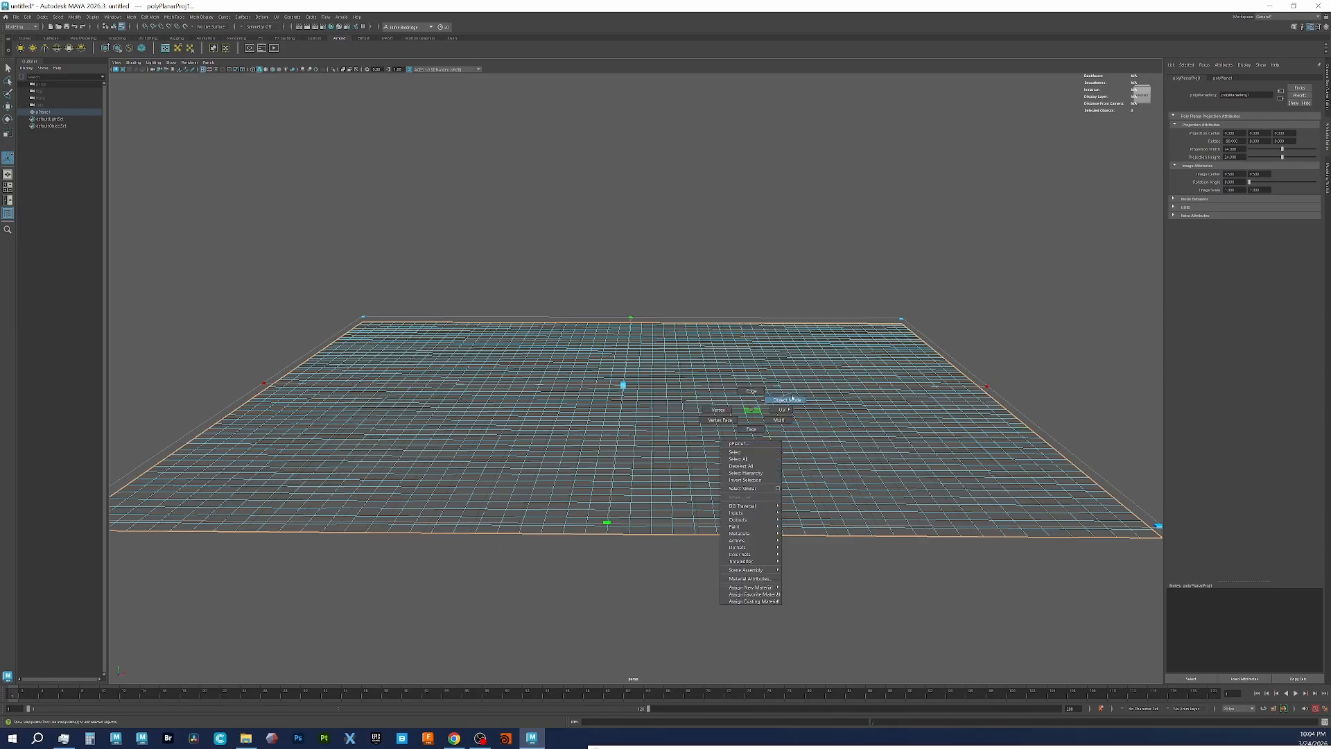
{"action": "left_click", "coordinate": [797, 400]}
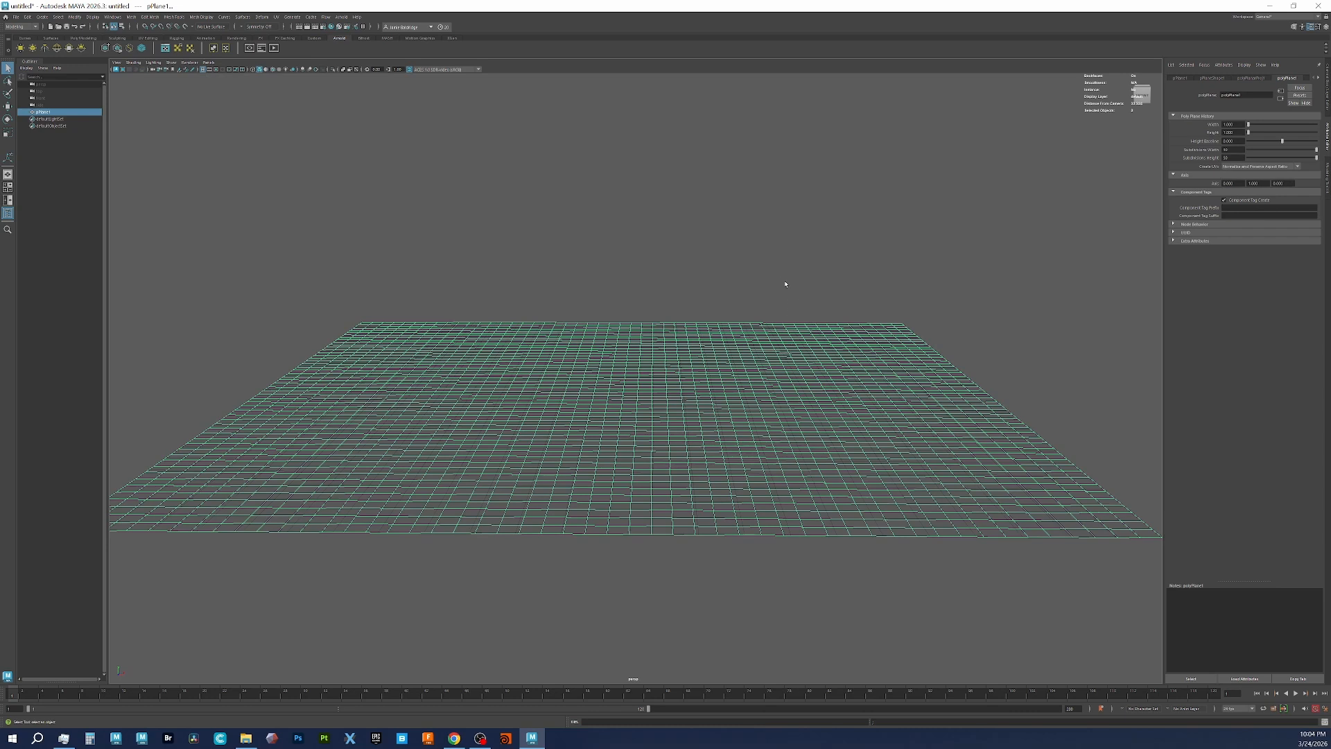
Step: Assign a new aiStandardSurface material to the plane and show its shading group attributes
{"action": "right_click", "coordinate": [691, 404]}
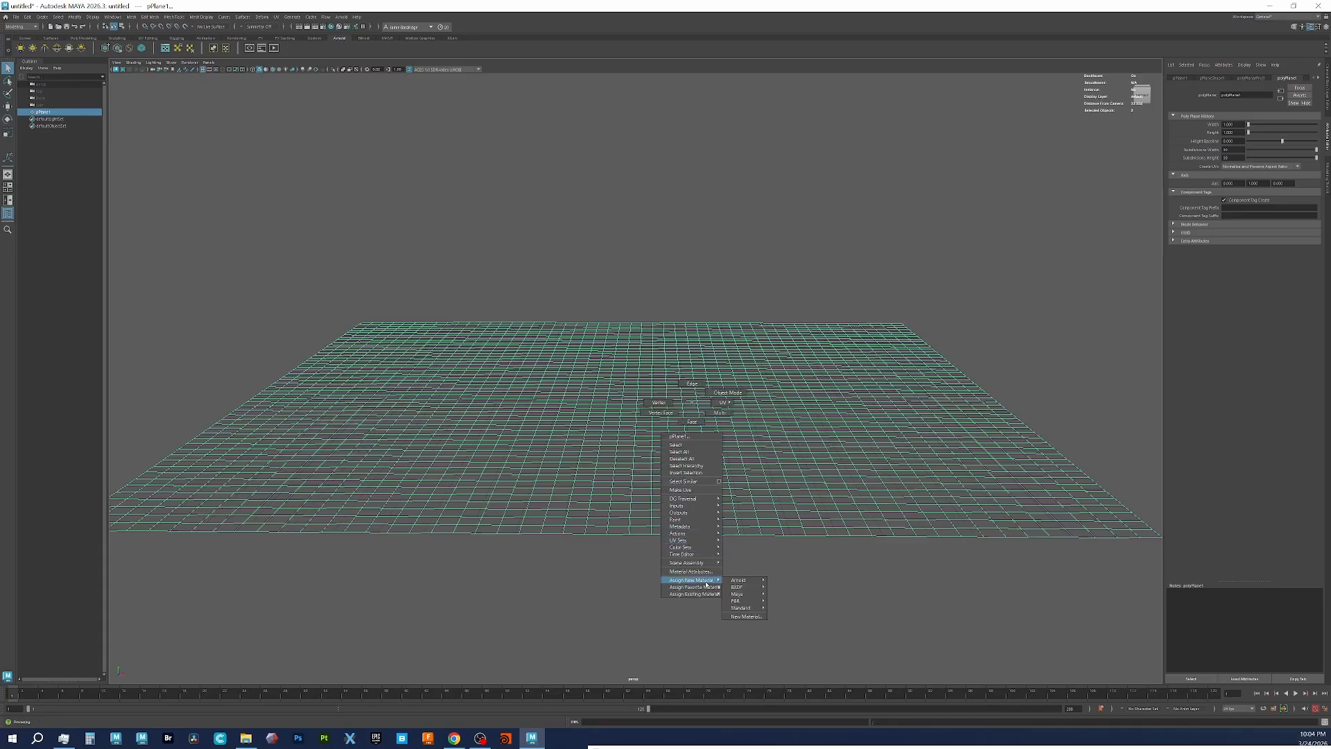
{"action": "mouse_move", "coordinate": [706, 588]}
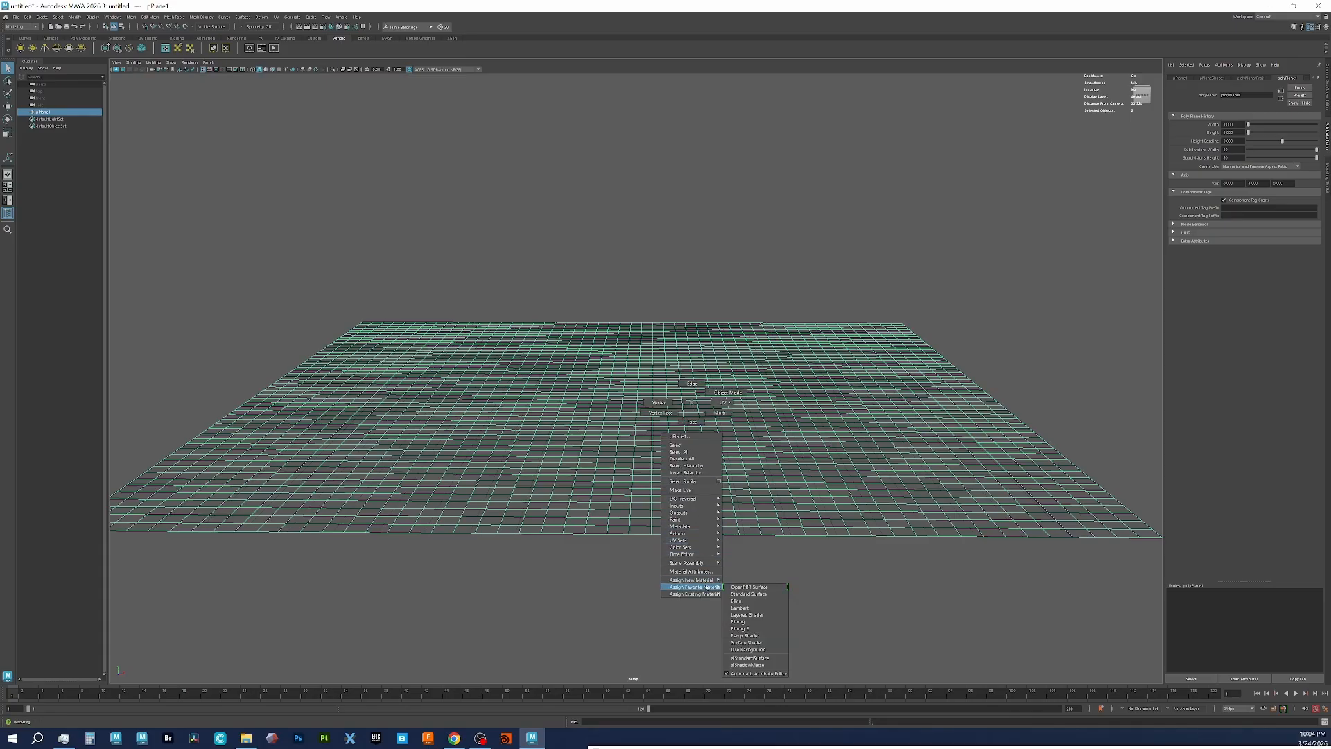
{"action": "left_click", "coordinate": [768, 657]}
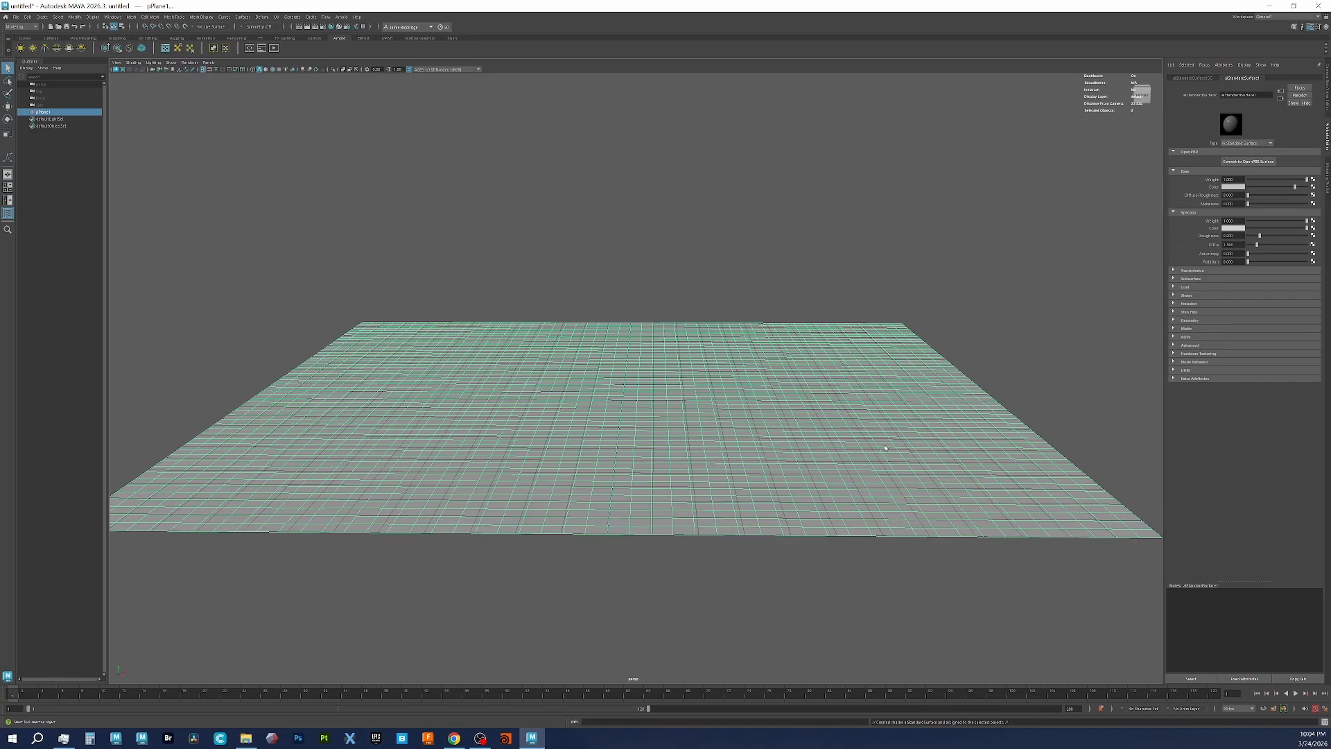
{"action": "left_click", "coordinate": [1282, 99]}
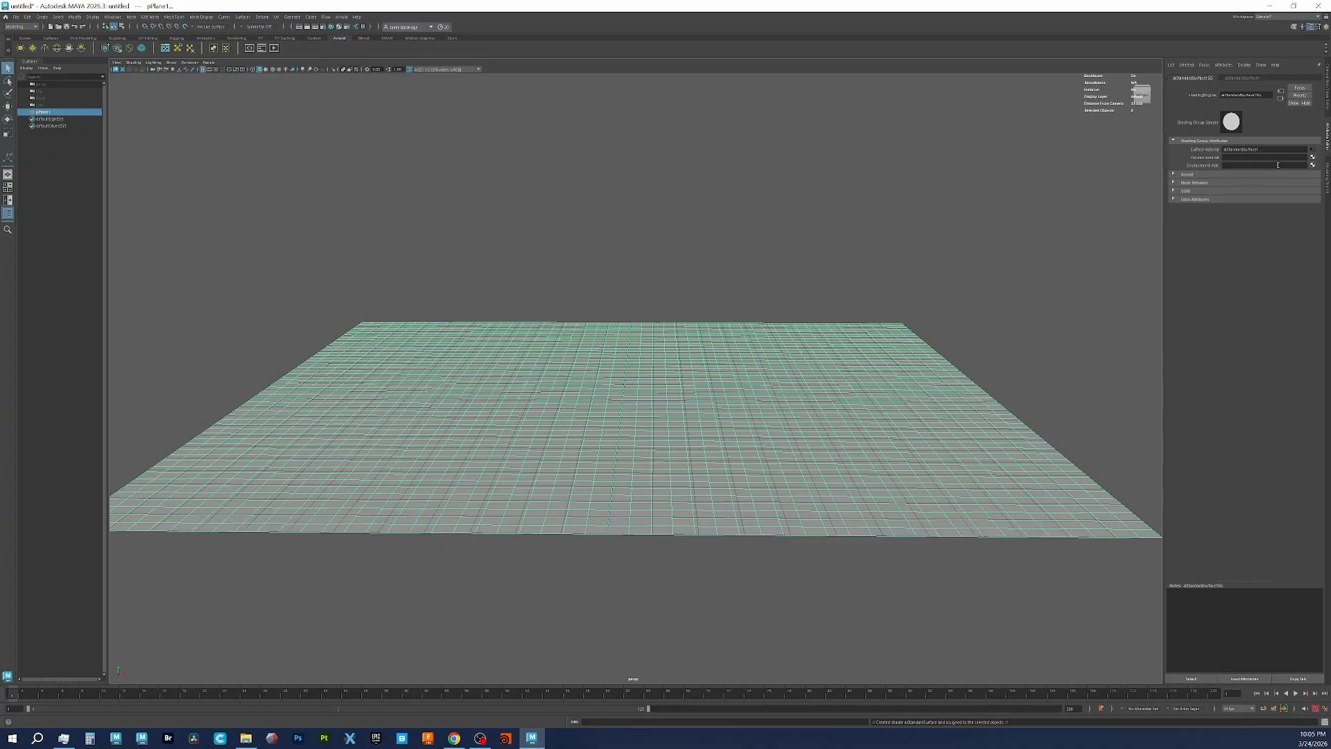
Step: Add an Arnold skydome light with camera visibility 0 and shrink its viewport sky radius to 0
{"action": "left_click", "coordinate": [60, 50]}
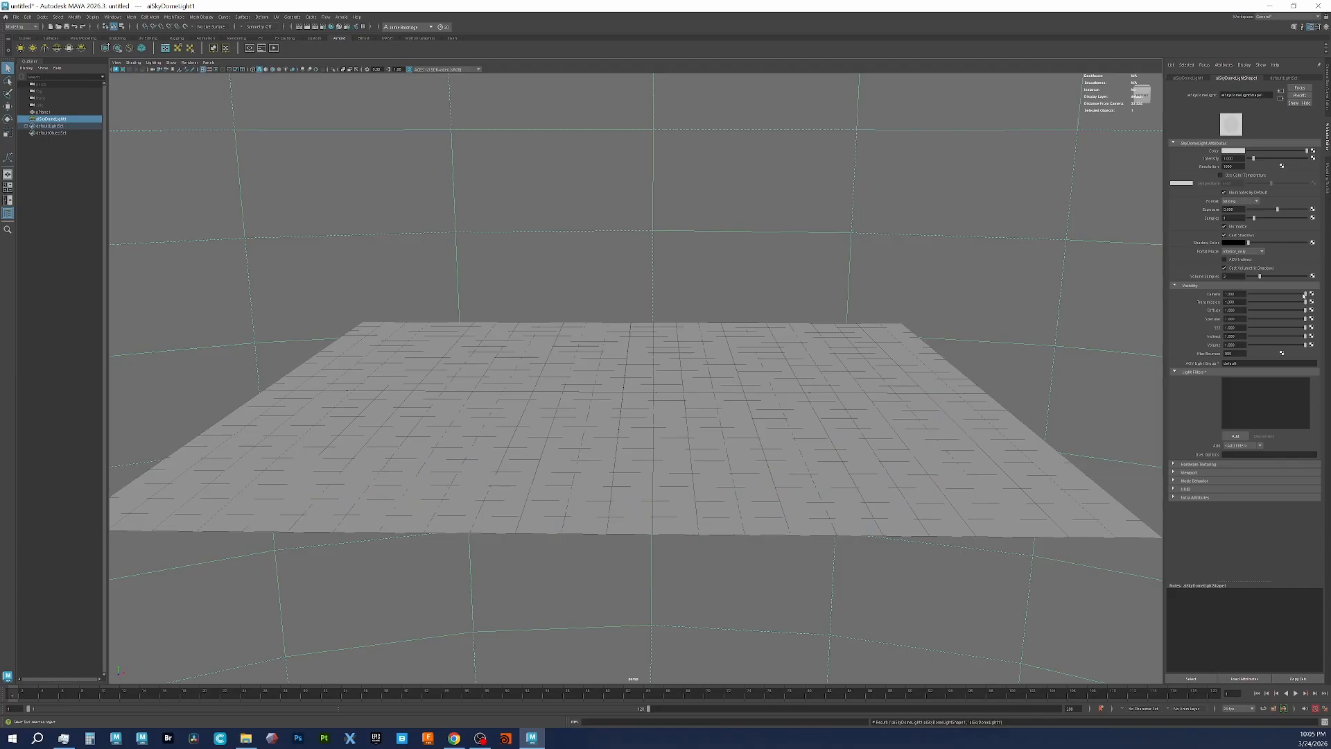
{"action": "left_click_drag", "start_coordinate": [1286, 296], "coordinate": [1235, 303]}
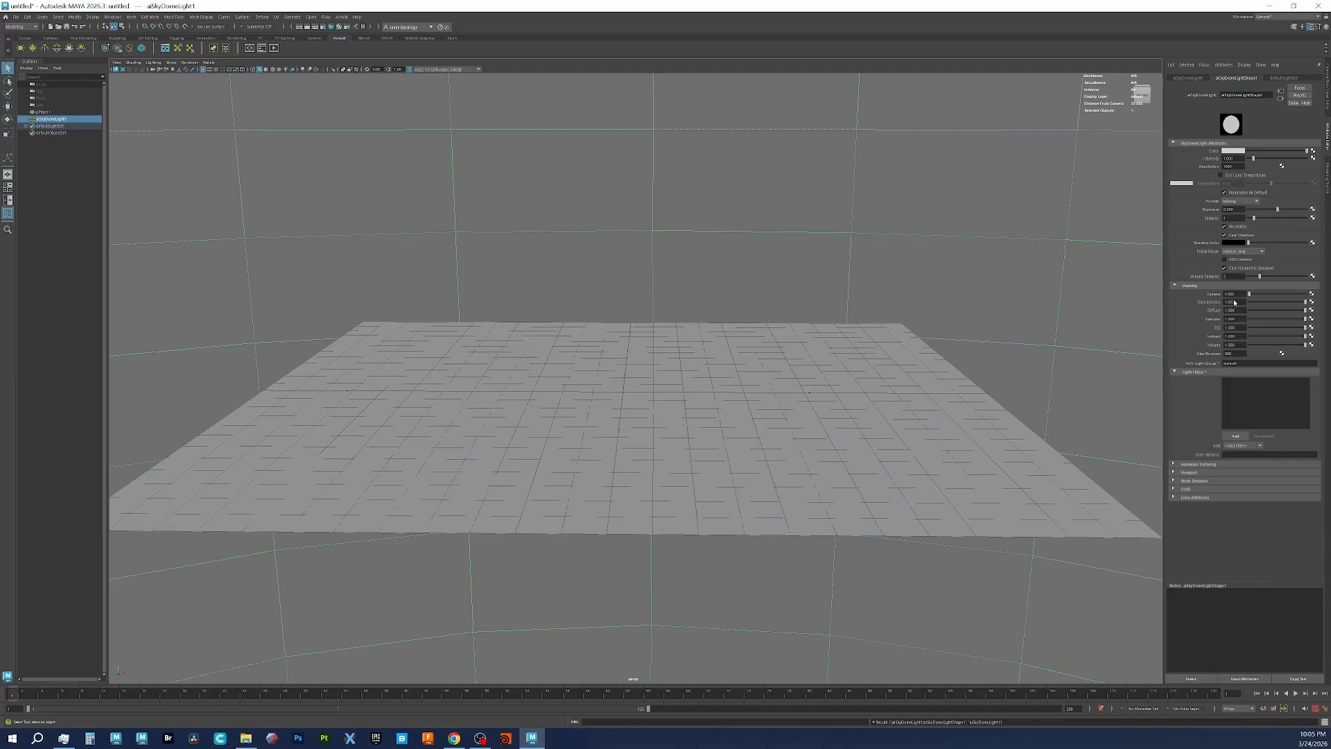
{"action": "left_click", "coordinate": [1190, 472]}
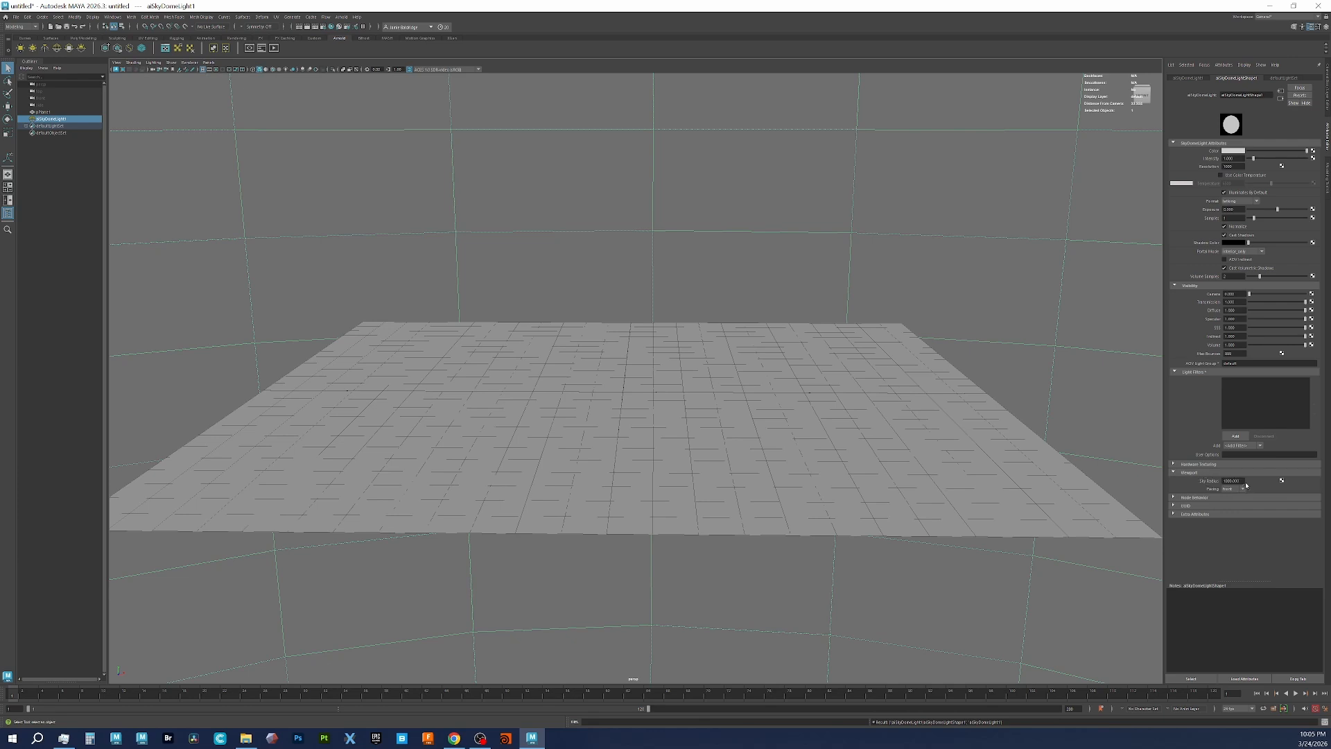
{"action": "left_click", "coordinate": [1240, 479]}
{"action": "type", "text": "1"}
{"action": "key", "text": "Return"}
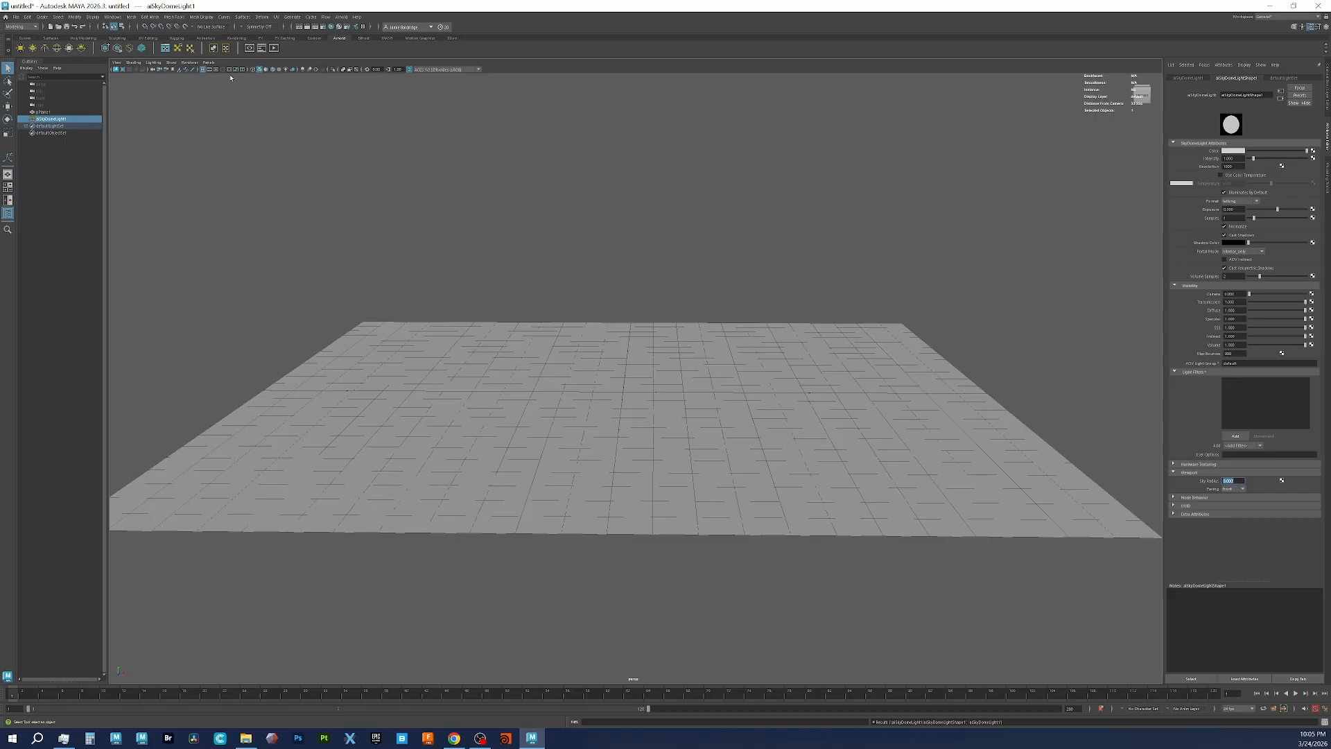
Step: Show the resolution gate in the viewport and set the render image size preset to HD_1080
{"action": "left_click", "coordinate": [210, 70]}
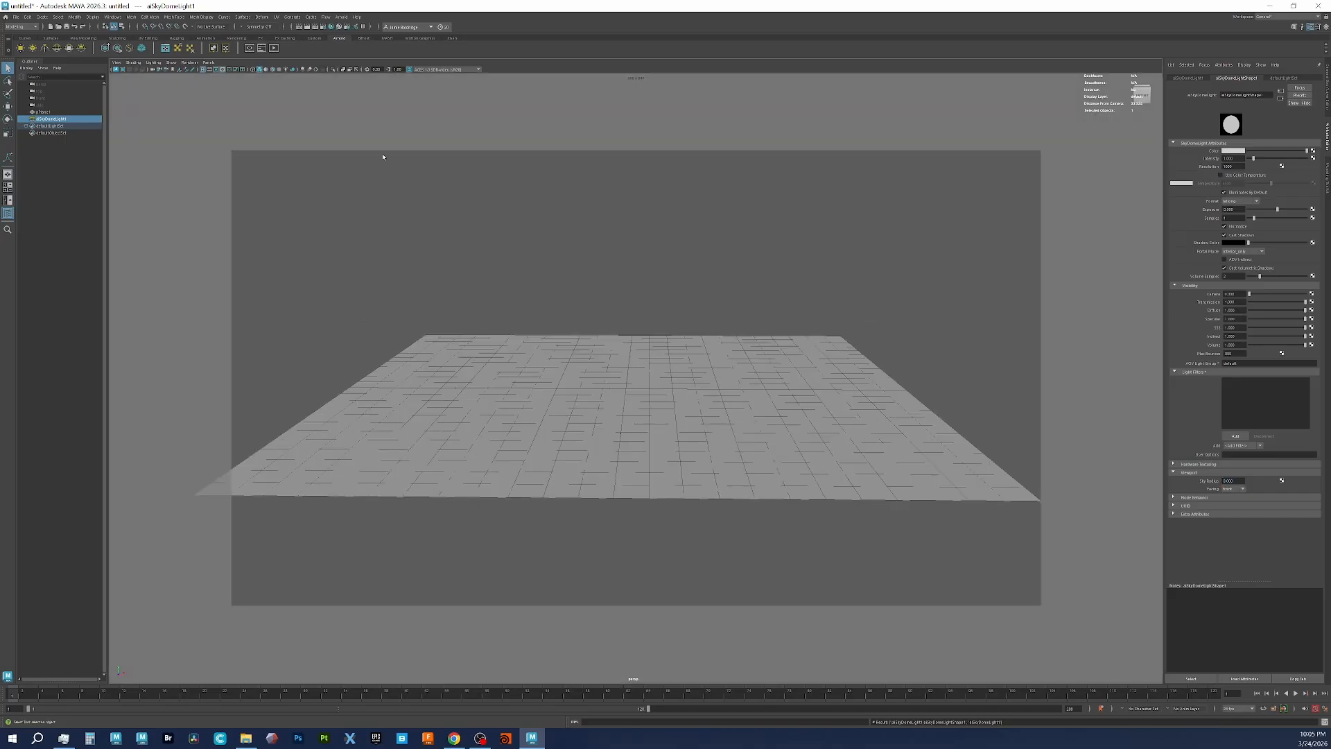
{"action": "left_click", "coordinate": [324, 27]}
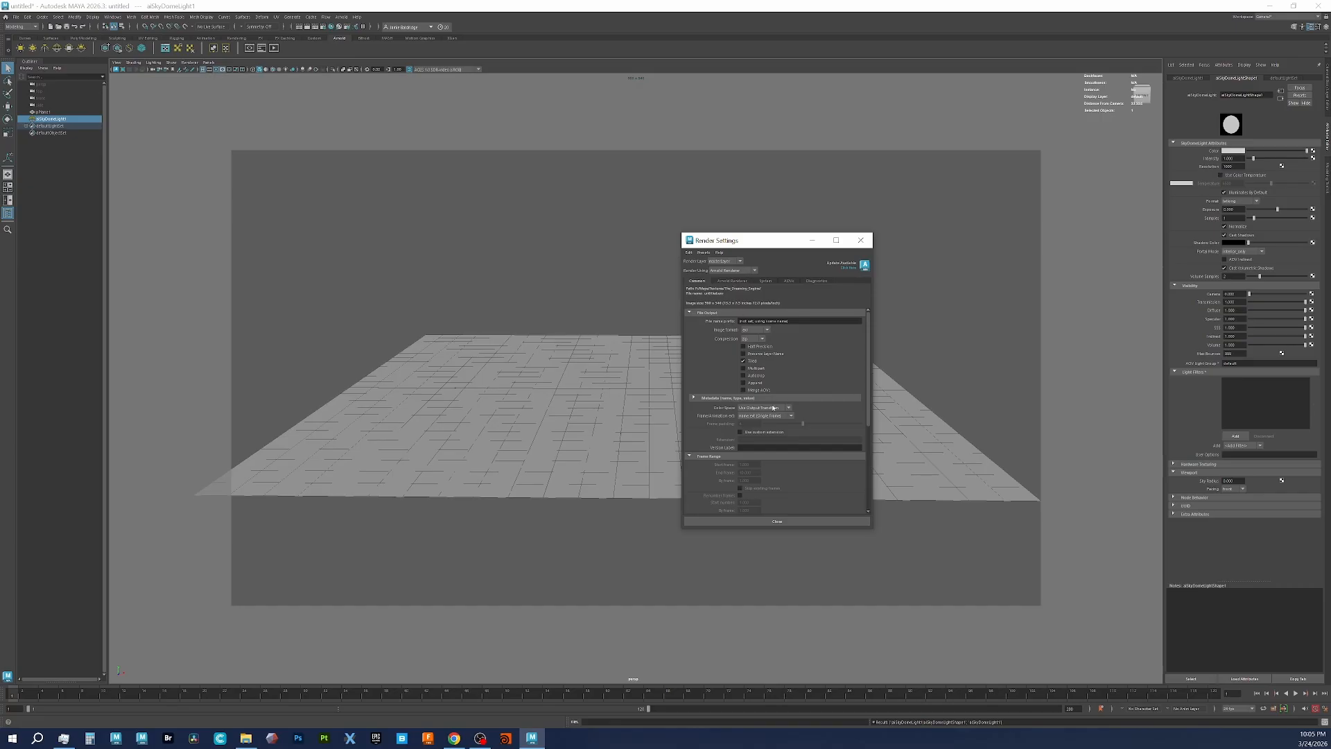
{"action": "left_click_drag", "start_coordinate": [869, 379], "coordinate": [873, 488]}
{"action": "left_click", "coordinate": [792, 412]}
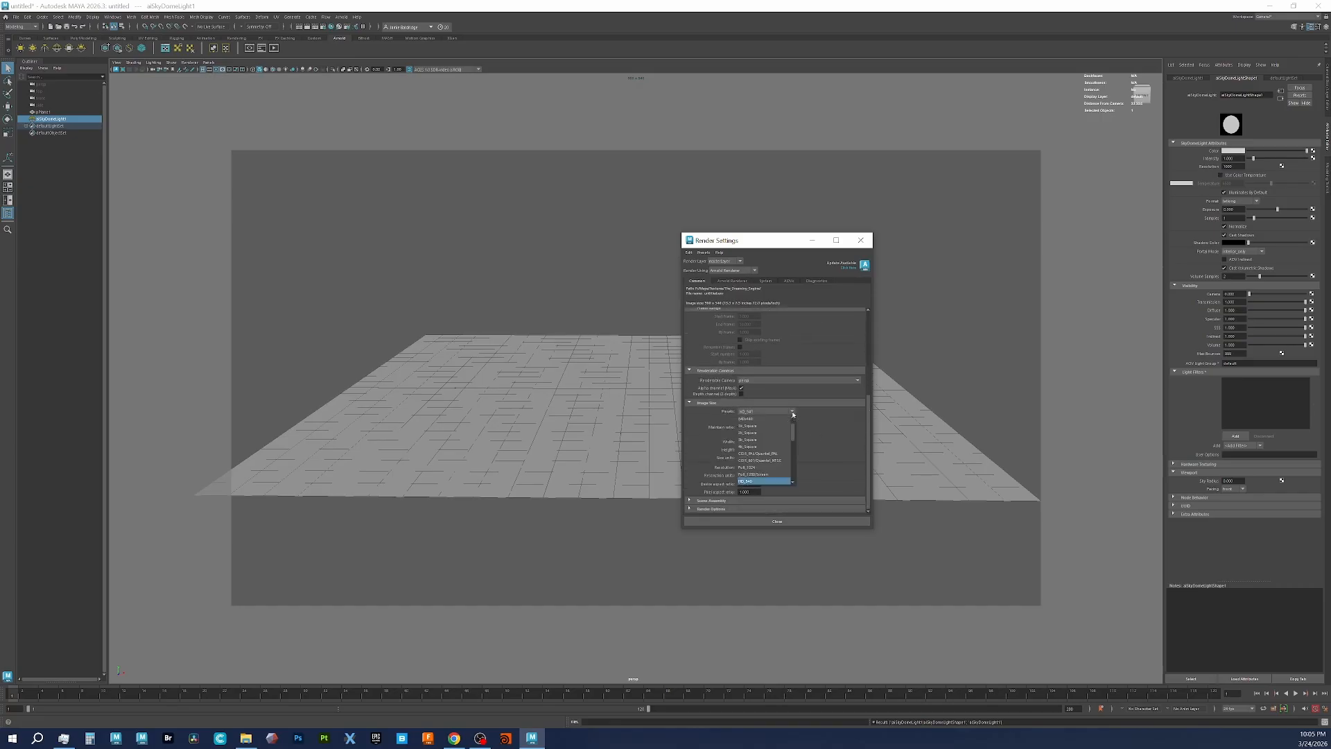
{"action": "scroll", "coordinate": [784, 466], "scroll_direction": "down", "scroll_amount": 1}
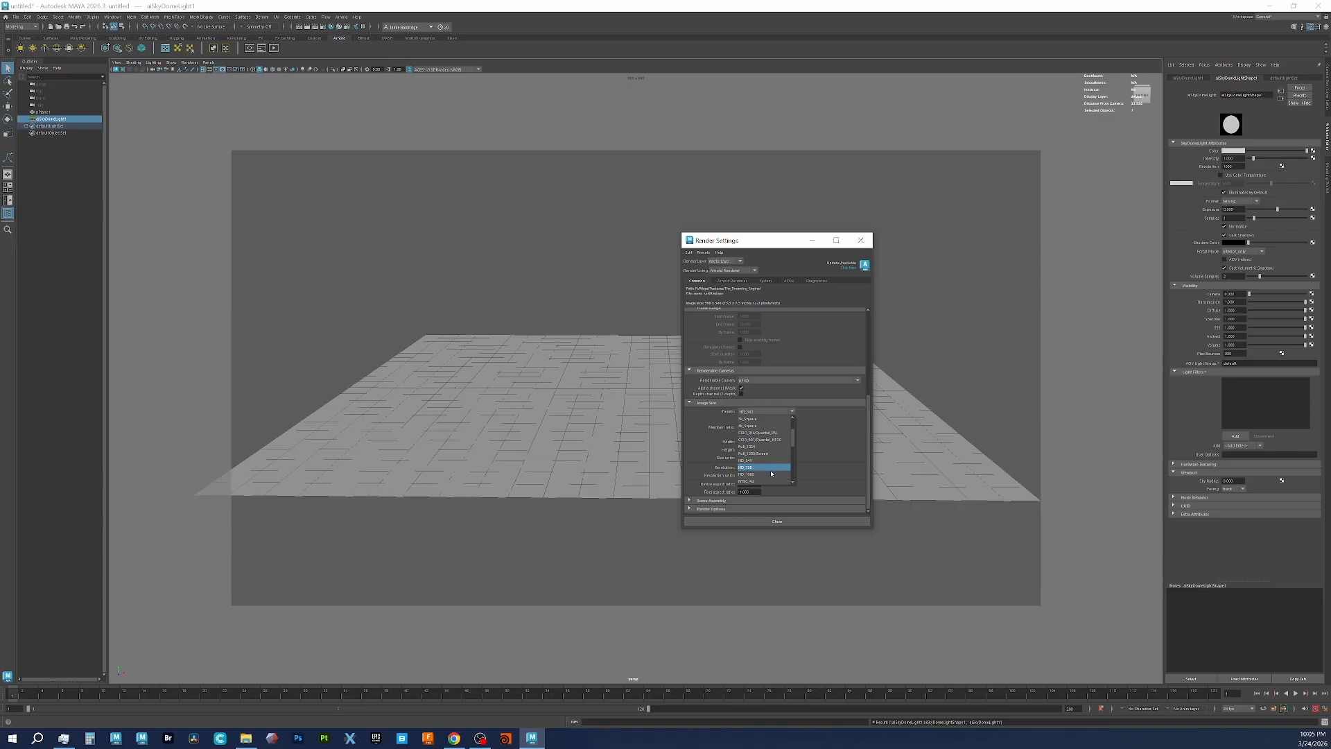
{"action": "left_click", "coordinate": [767, 475]}
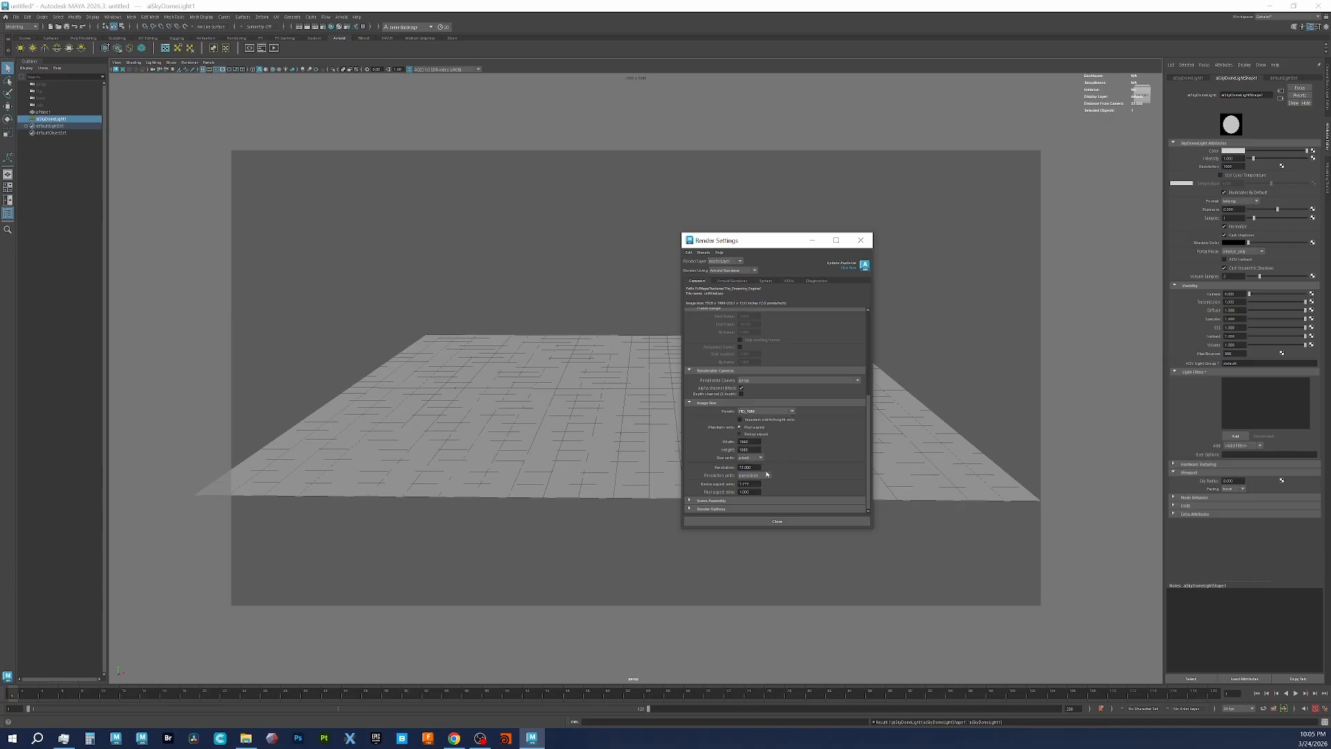
{"action": "left_click", "coordinate": [791, 521]}
Step: Set the plane's Arnold subdivision type to catclark and increase its iterations
{"action": "right_click_drag", "start_coordinate": [572, 368], "coordinate": [695, 407], "text": "alt"}
{"action": "left_click_drag", "start_coordinate": [695, 407], "coordinate": [688, 421], "text": "alt"}
{"action": "mouse_move", "coordinate": [687, 421]}
{"action": "middle_mouse_down", "text": "alt"}
{"action": "mouse_move", "coordinate": [697, 412]}
{"action": "mouse_move", "coordinate": [685, 416]}
{"action": "middle_mouse_up", "text": "alt"}
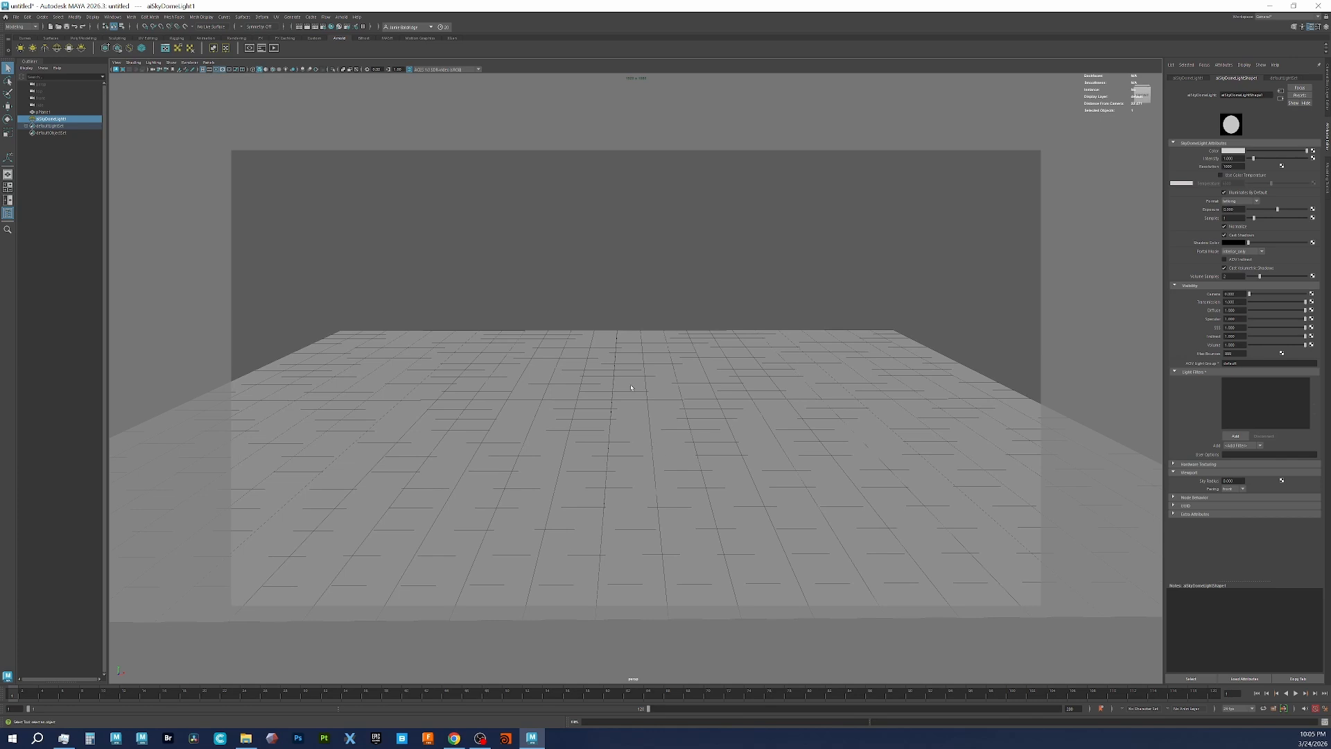
{"action": "left_click", "coordinate": [685, 450]}
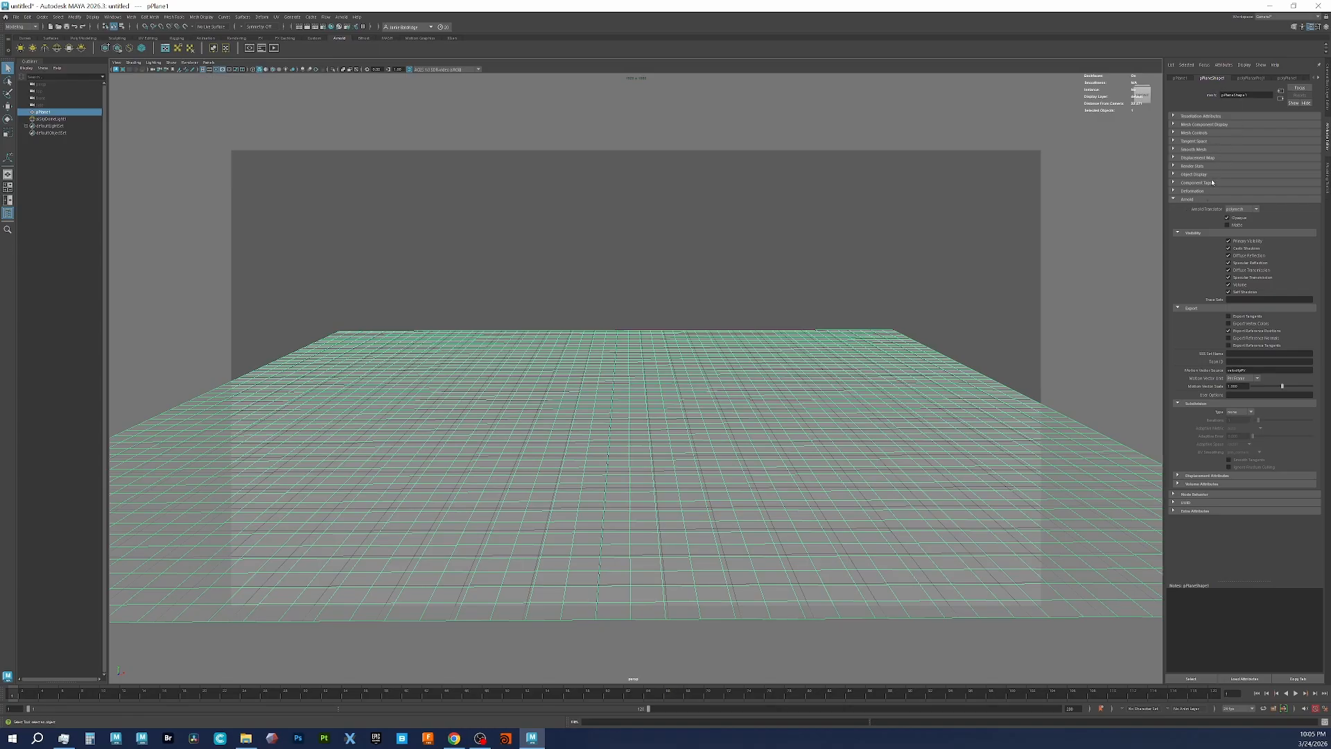
{"action": "left_click", "coordinate": [1188, 200]}
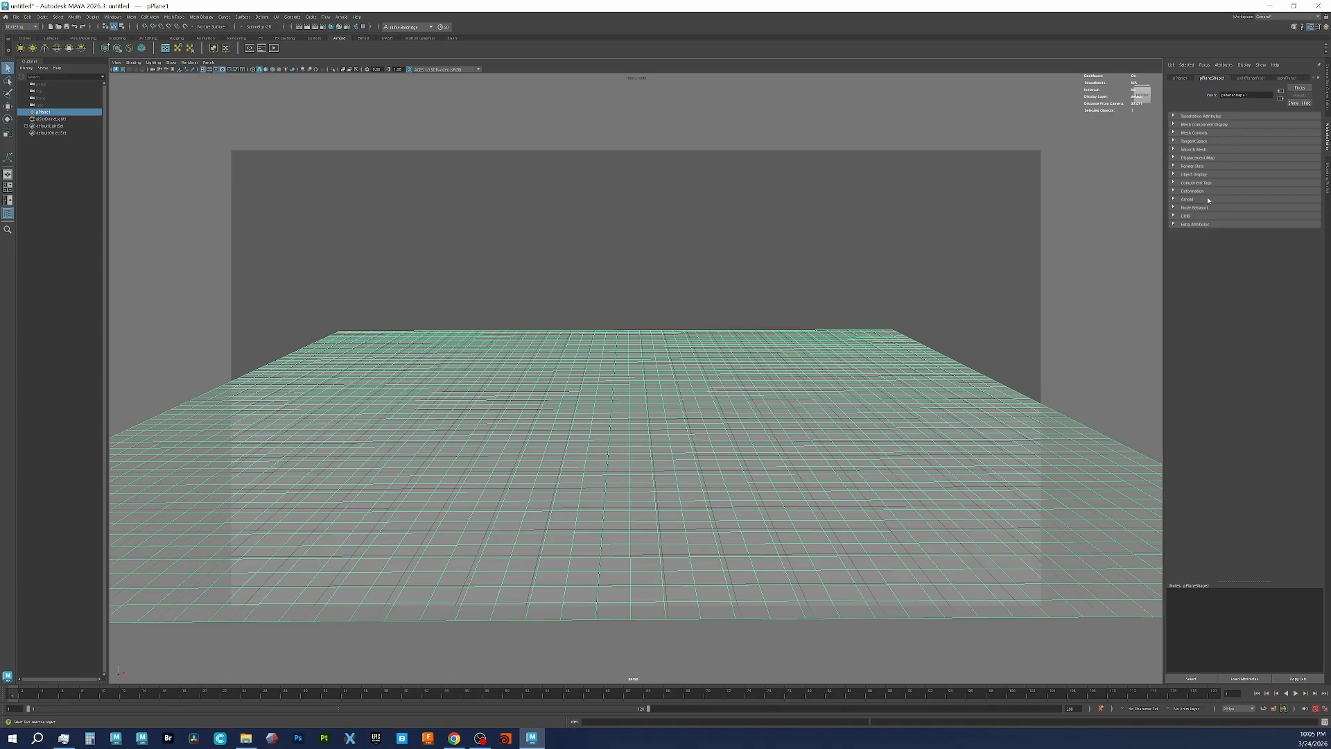
{"action": "left_click", "coordinate": [1187, 199]}
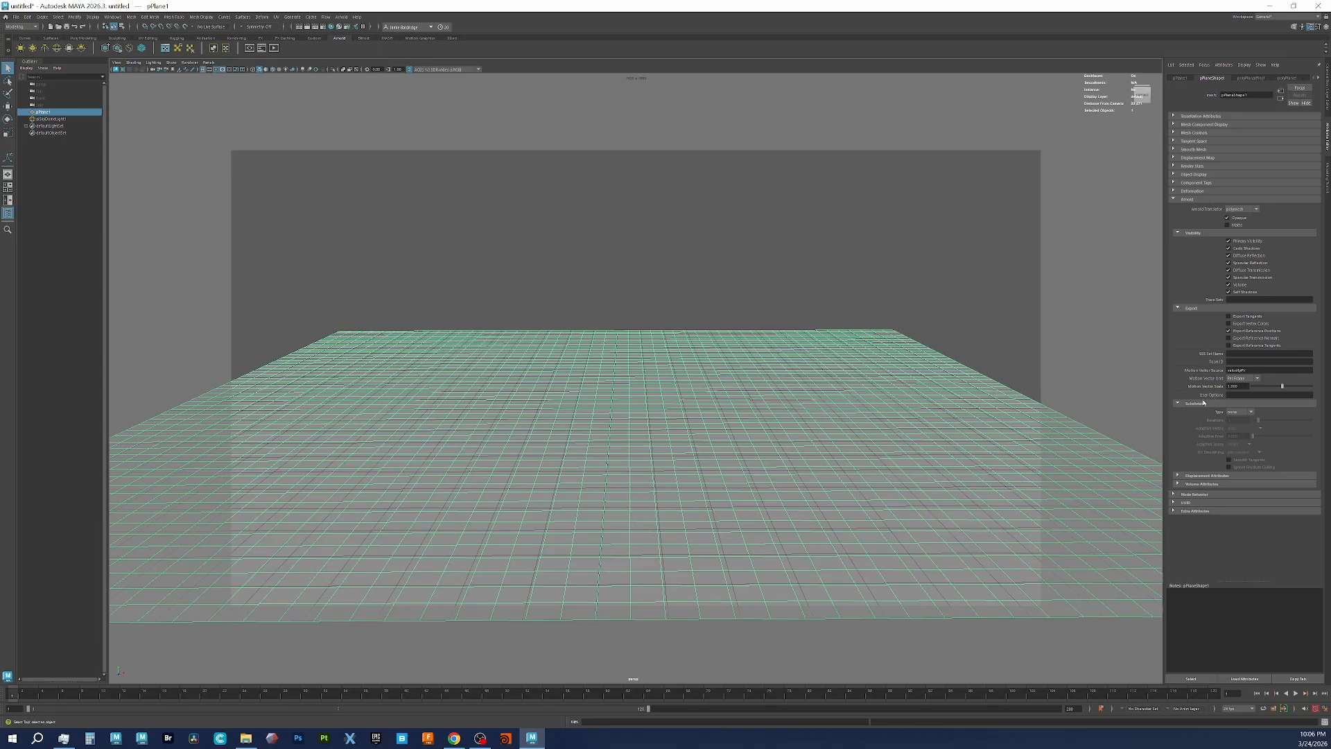
{"action": "left_click", "coordinate": [1251, 413]}
{"action": "left_click", "coordinate": [1247, 427]}
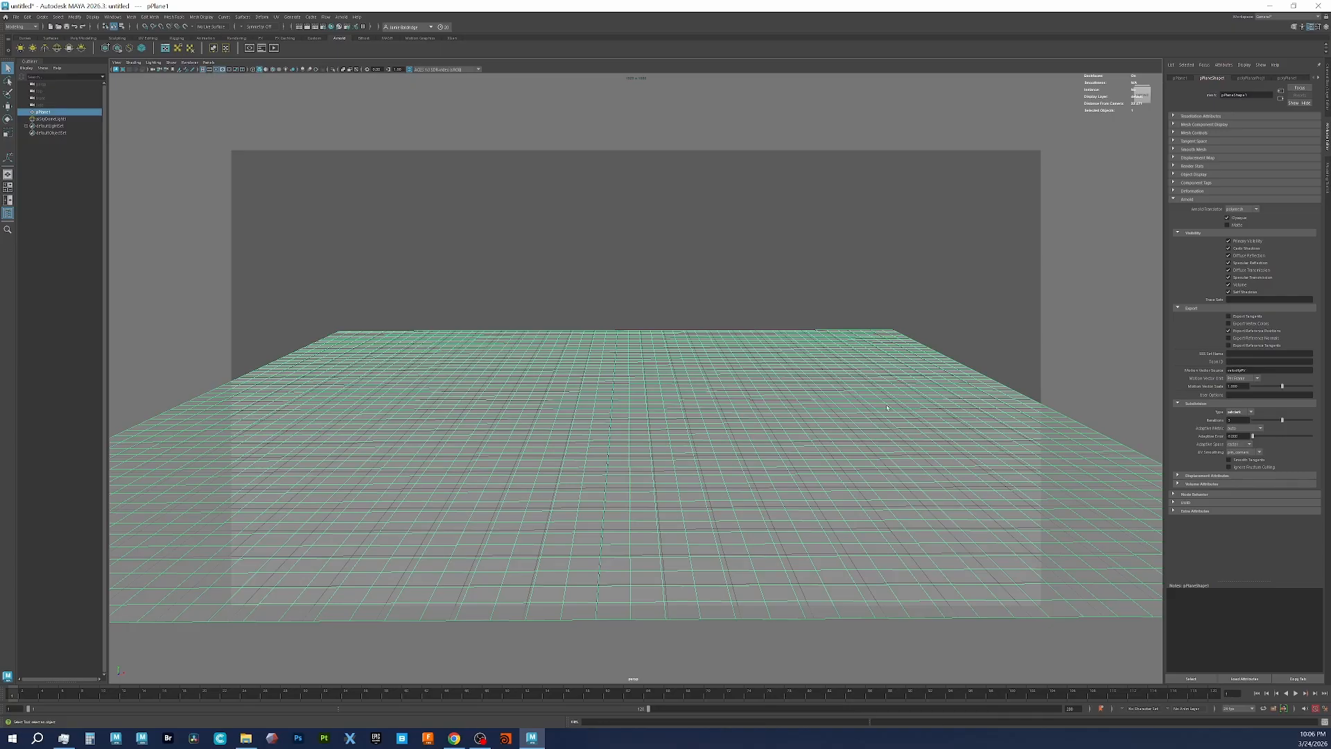
Step: Connect a Checker texture to the displacement material of the plane's shading group
{"action": "left_click", "coordinate": [1317, 80]}
{"action": "left_click", "coordinate": [1301, 78]}
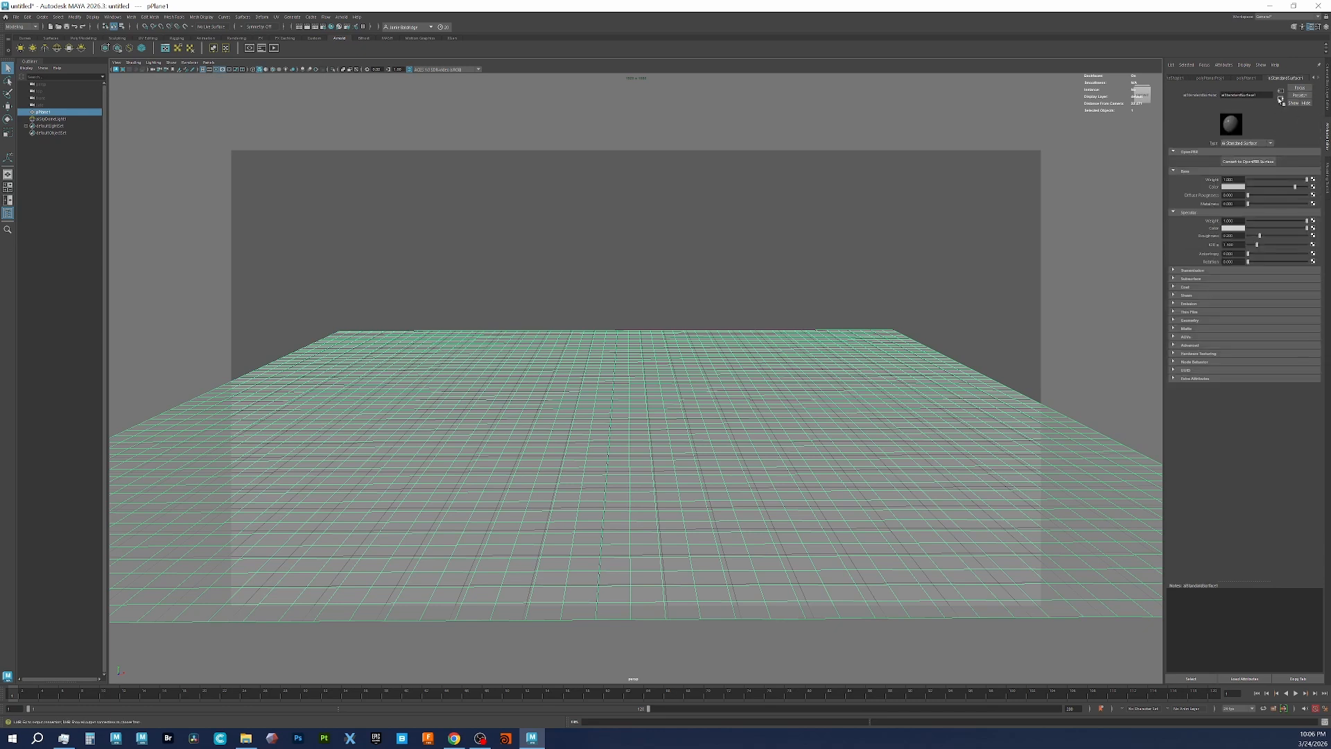
{"action": "left_click", "coordinate": [1281, 99]}
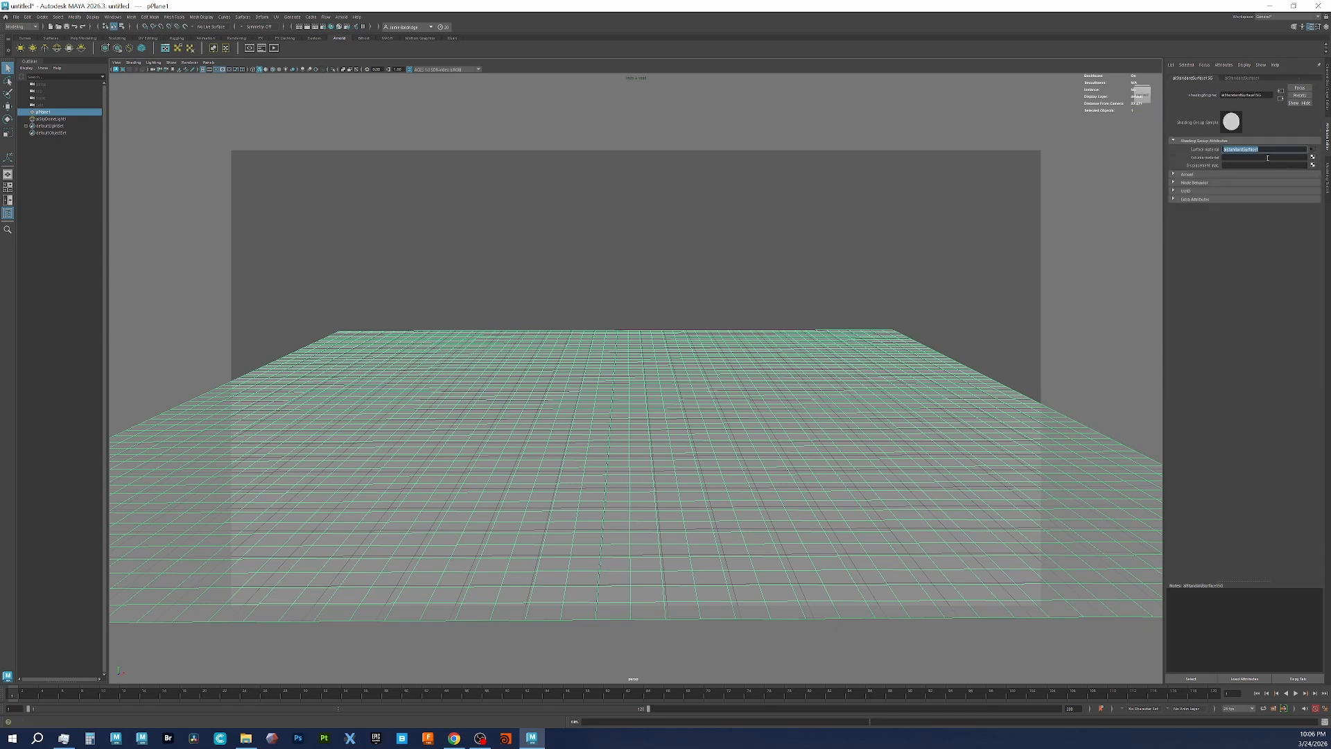
{"action": "left_click", "coordinate": [1313, 166]}
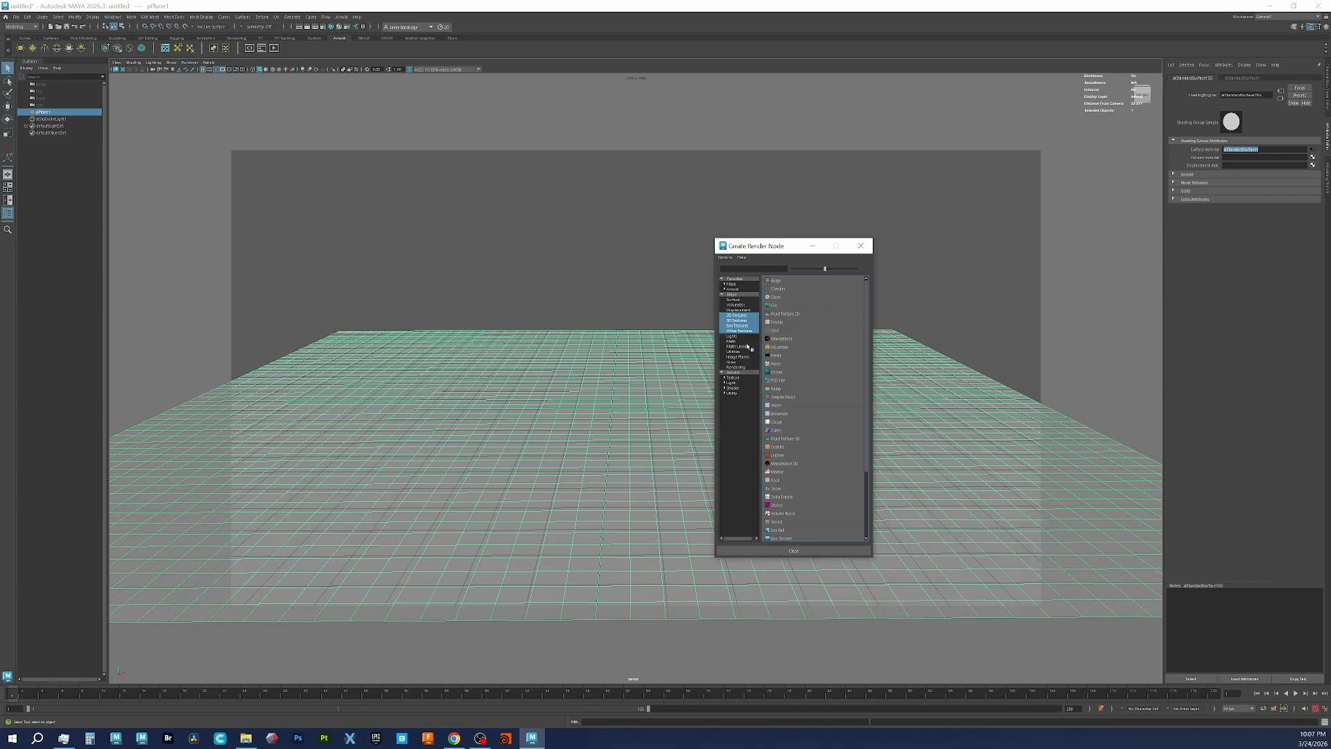
{"action": "left_click", "coordinate": [805, 290]}
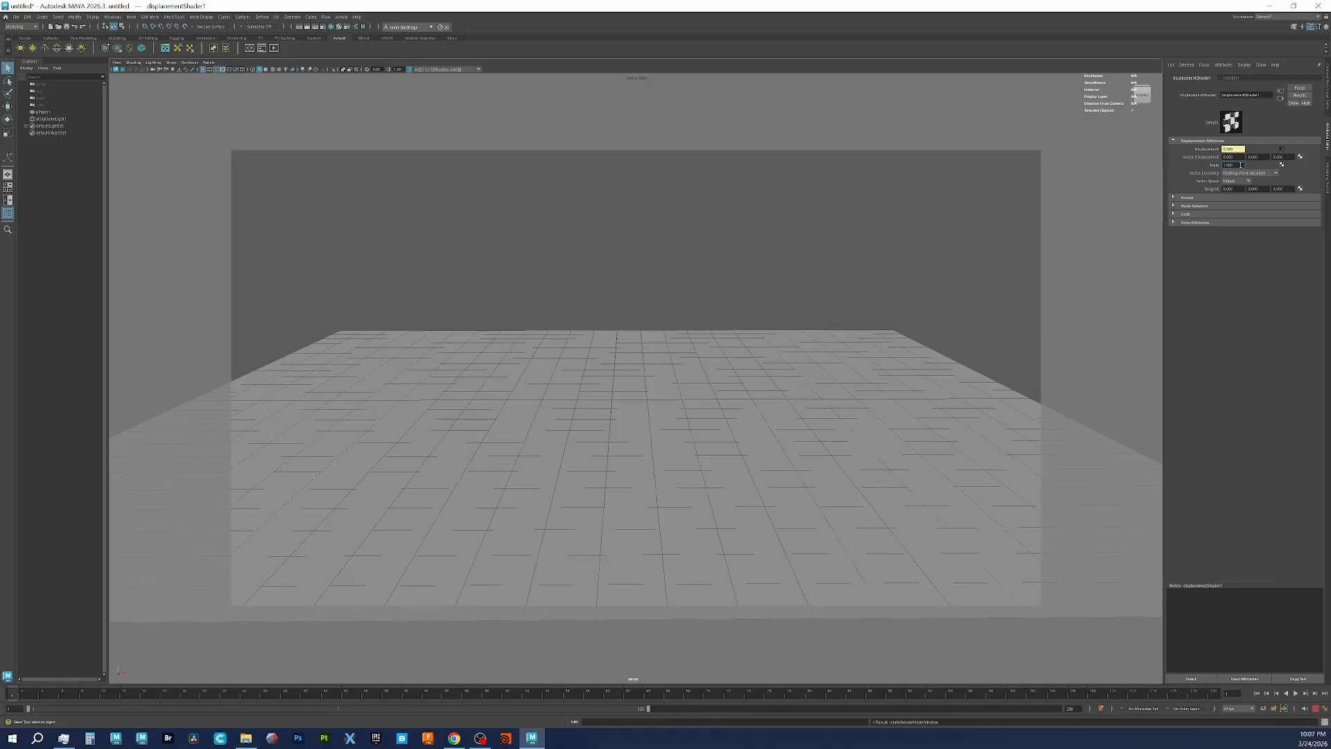
Step: Set the displacement shader's scale to 0.1
{"action": "left_click_drag", "start_coordinate": [1241, 165], "coordinate": [1211, 164]}
{"action": "type", "text": "0.1"}
{"action": "key", "text": "Return"}
Step: Set the Alpha Offset of the displacement's Checker texture to -0.5 in its color balance settings
{"action": "left_click", "coordinate": [1282, 150]}
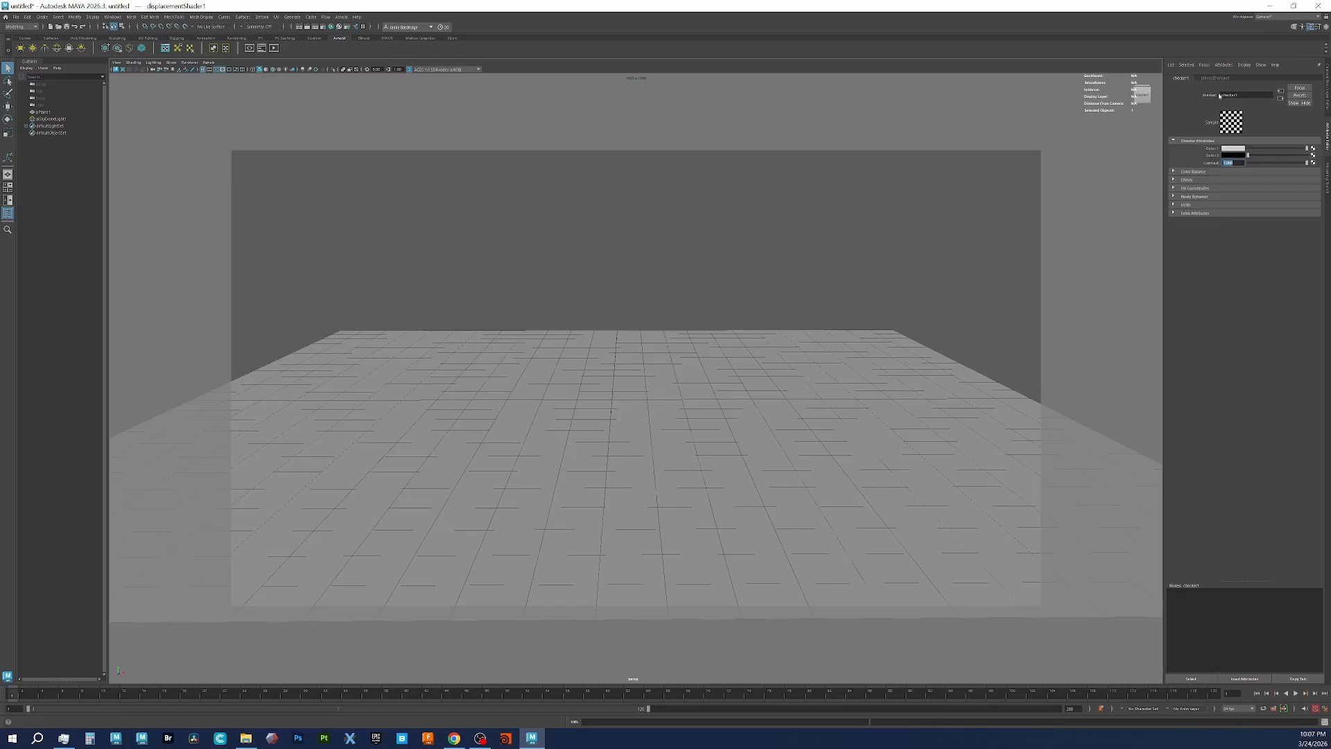
{"action": "left_click", "coordinate": [1193, 171]}
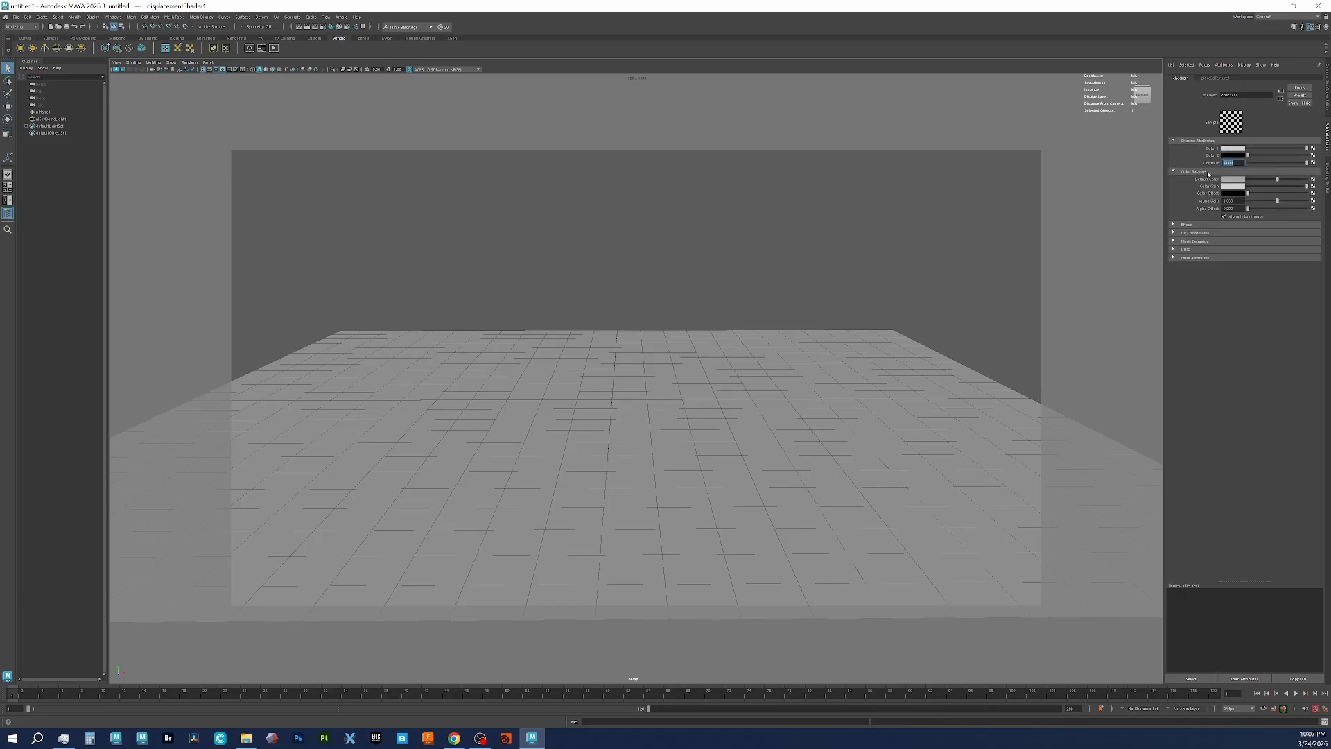
{"action": "left_click", "coordinate": [1237, 207]}
{"action": "type", "text": "-0.5"}
{"action": "key", "text": "Return"}
{"action": "left_click", "coordinate": [1061, 234]}
Step: Render the displaced plane in the Arnold RenderView, stop the render and put the render window away
{"action": "left_click", "coordinate": [250, 48]}
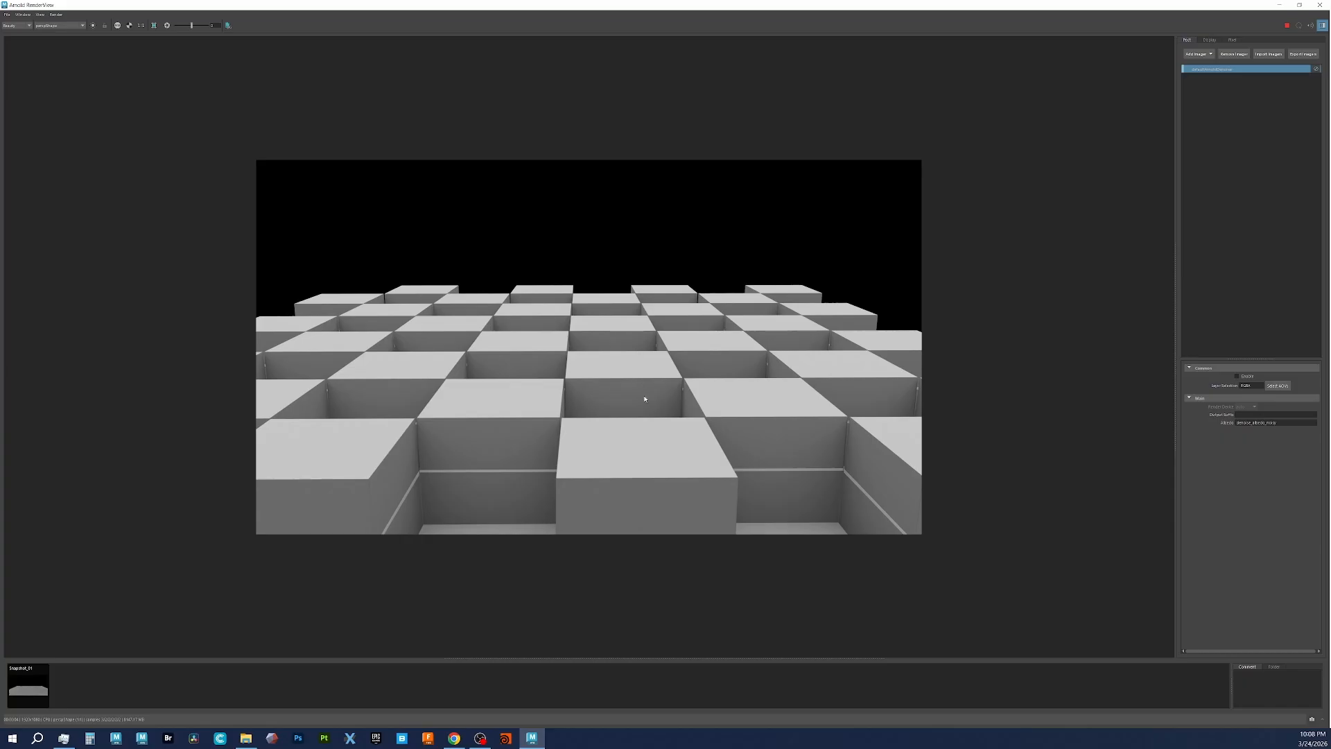
{"action": "left_click", "coordinate": [1288, 26]}
{"action": "left_click", "coordinate": [1276, 6]}
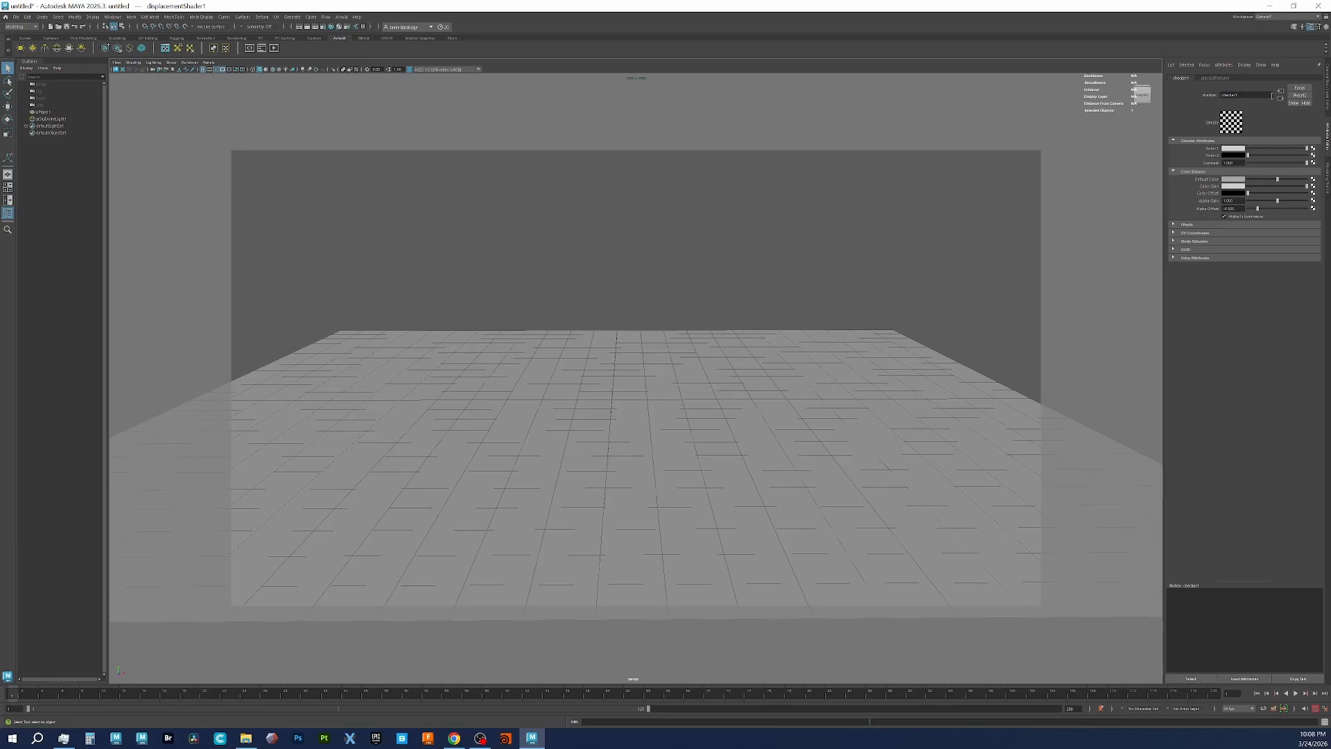
Step: Set the checker displacement shader's scale to 0.05 and render the plane again
{"action": "left_click", "coordinate": [1281, 98]}
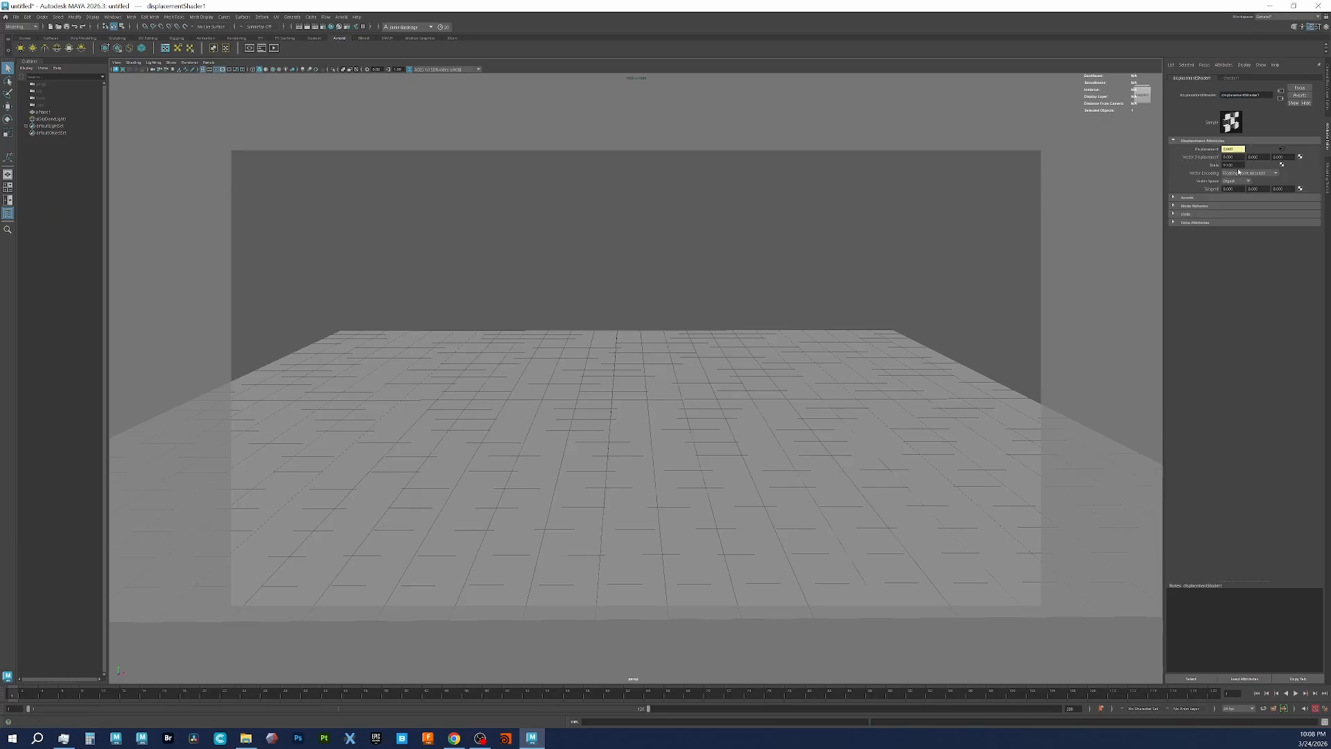
{"action": "left_click", "coordinate": [1240, 164]}
{"action": "type", "text": "0.05"}
{"action": "key", "text": "Return"}
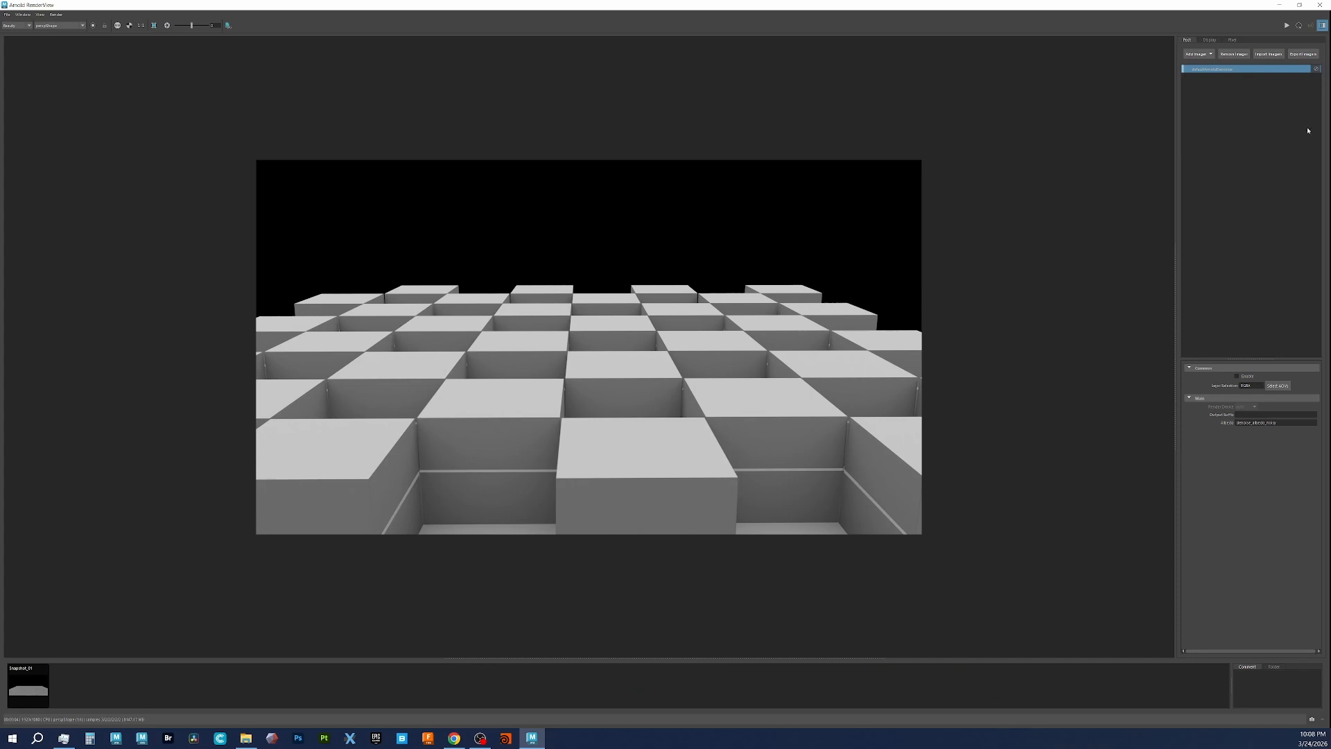
{"action": "left_click", "coordinate": [1287, 25]}
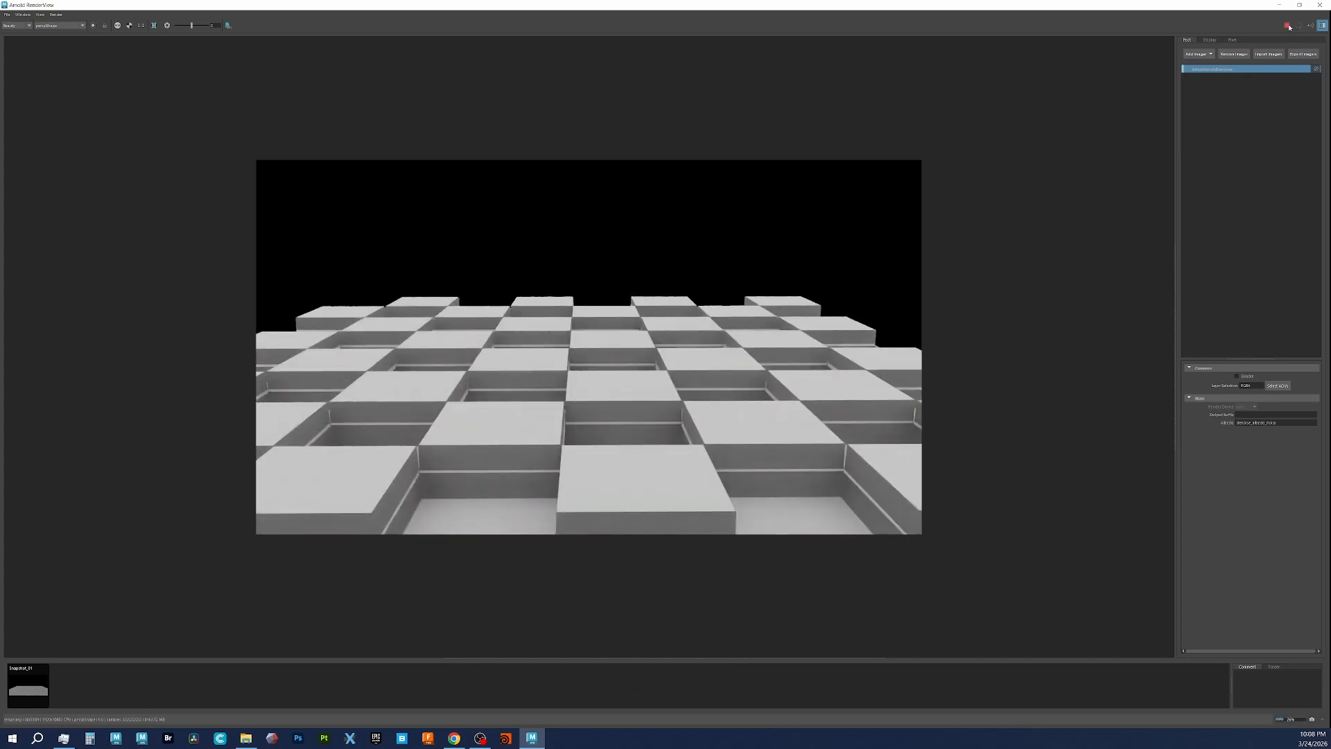
Step: Hide the Arnold RenderView's side panel and shrink and move its window so the render sits beside the visible viewport
{"action": "left_click_drag", "start_coordinate": [1248, 7], "coordinate": [905, 86]}
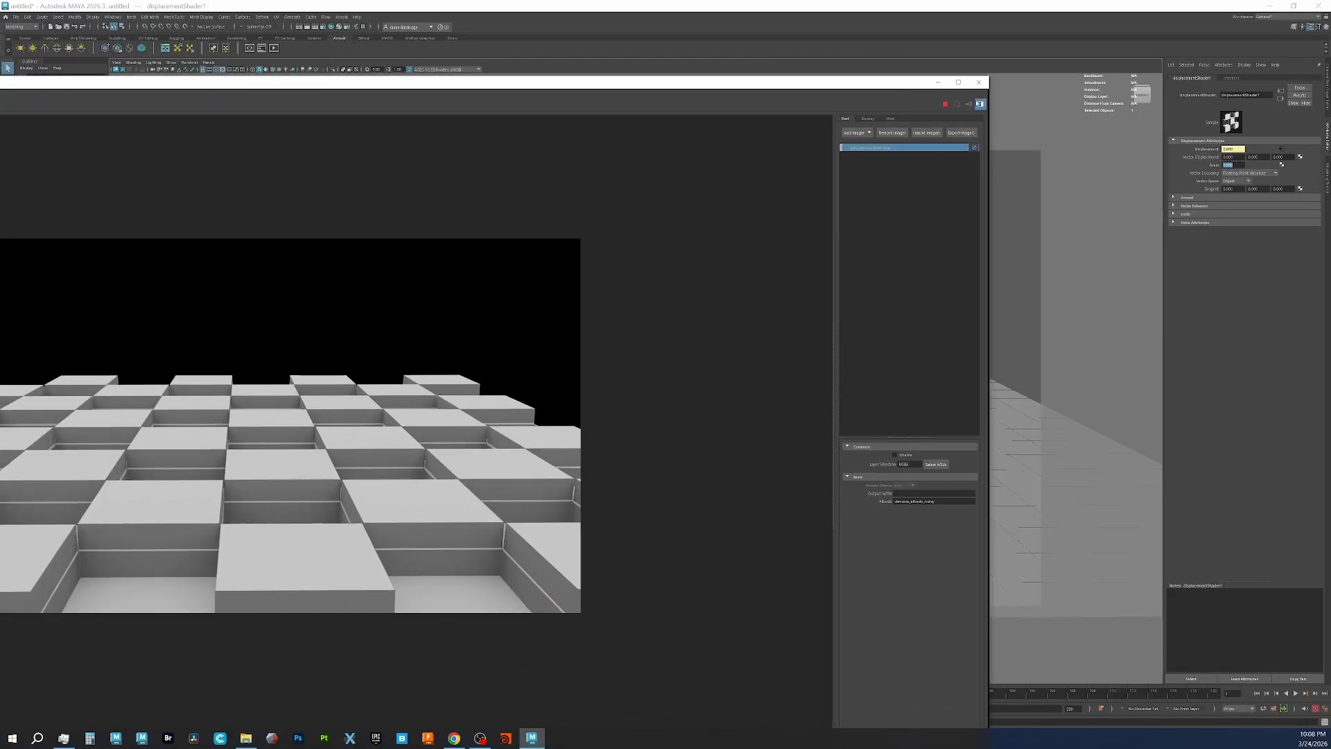
{"action": "left_click", "coordinate": [980, 104]}
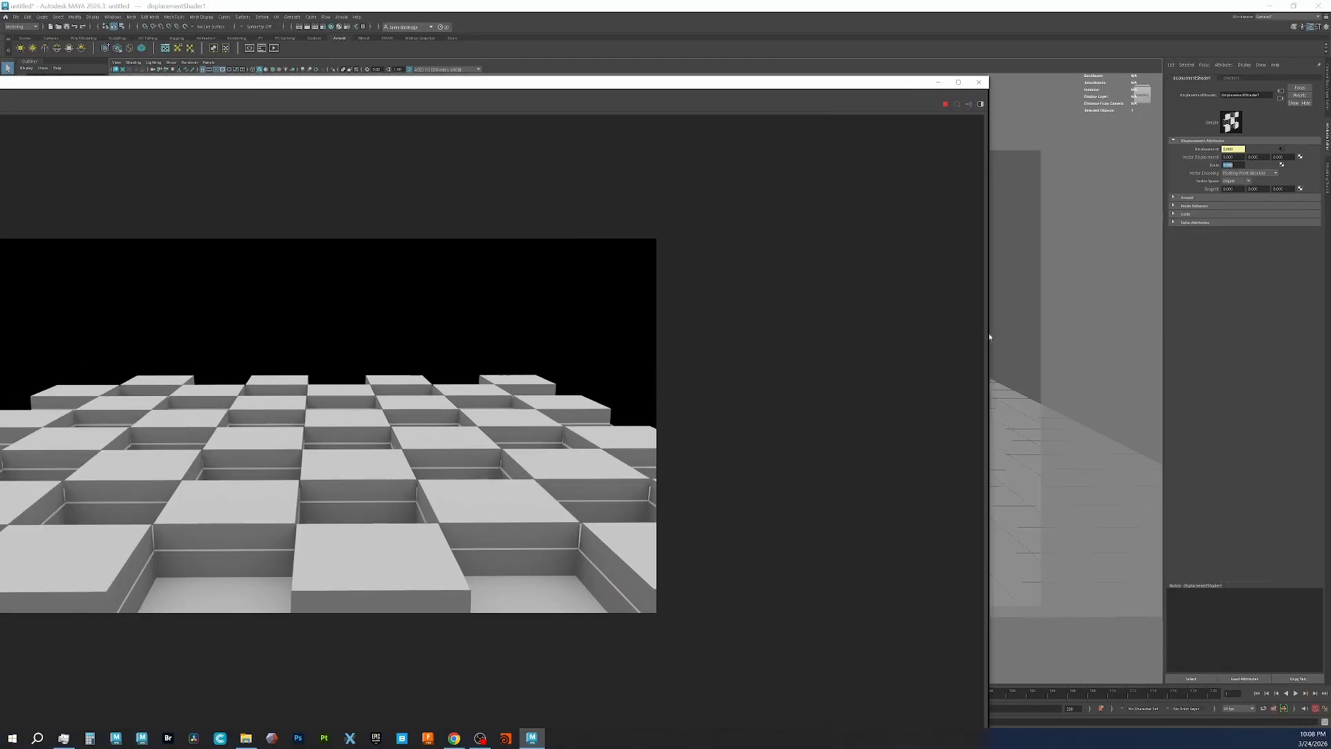
{"action": "left_click_drag", "start_coordinate": [990, 337], "coordinate": [524, 348]}
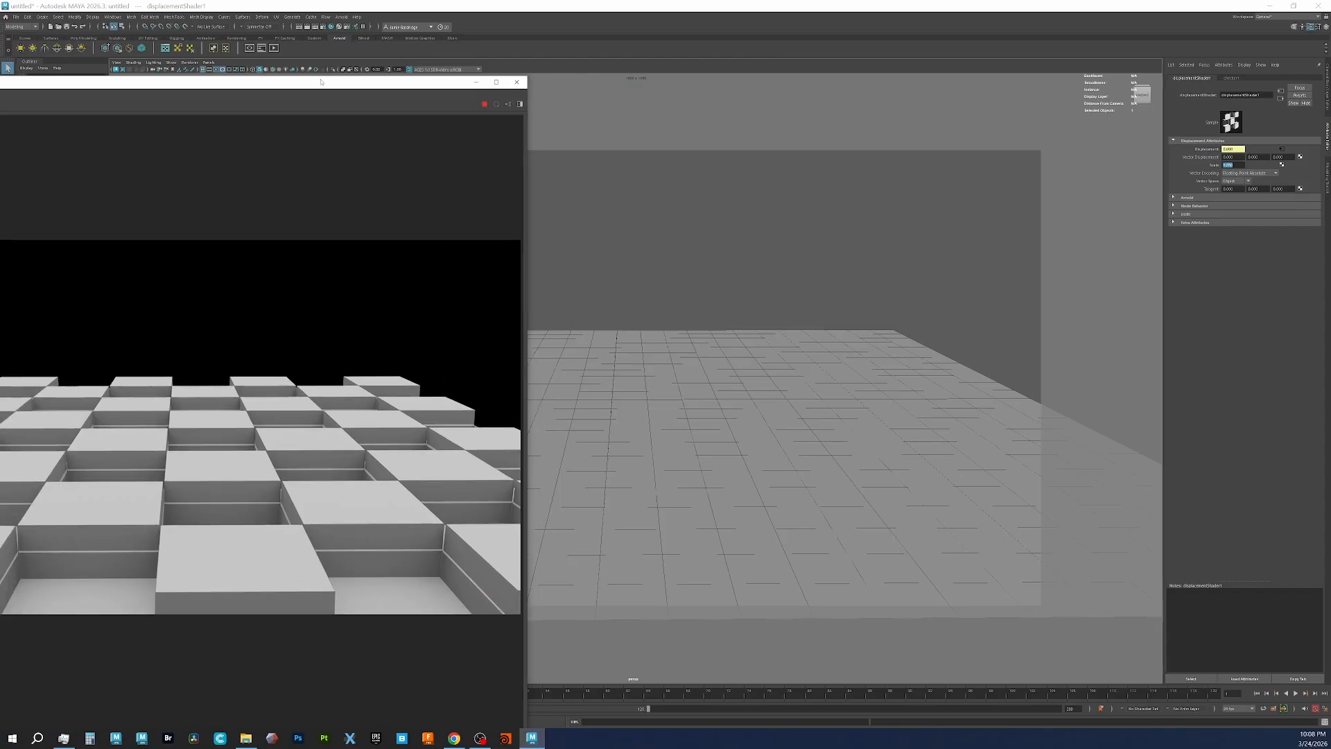
{"action": "left_click_drag", "start_coordinate": [321, 82], "coordinate": [644, 91]}
{"action": "middle_click_drag", "start_coordinate": [597, 398], "coordinate": [469, 375]}
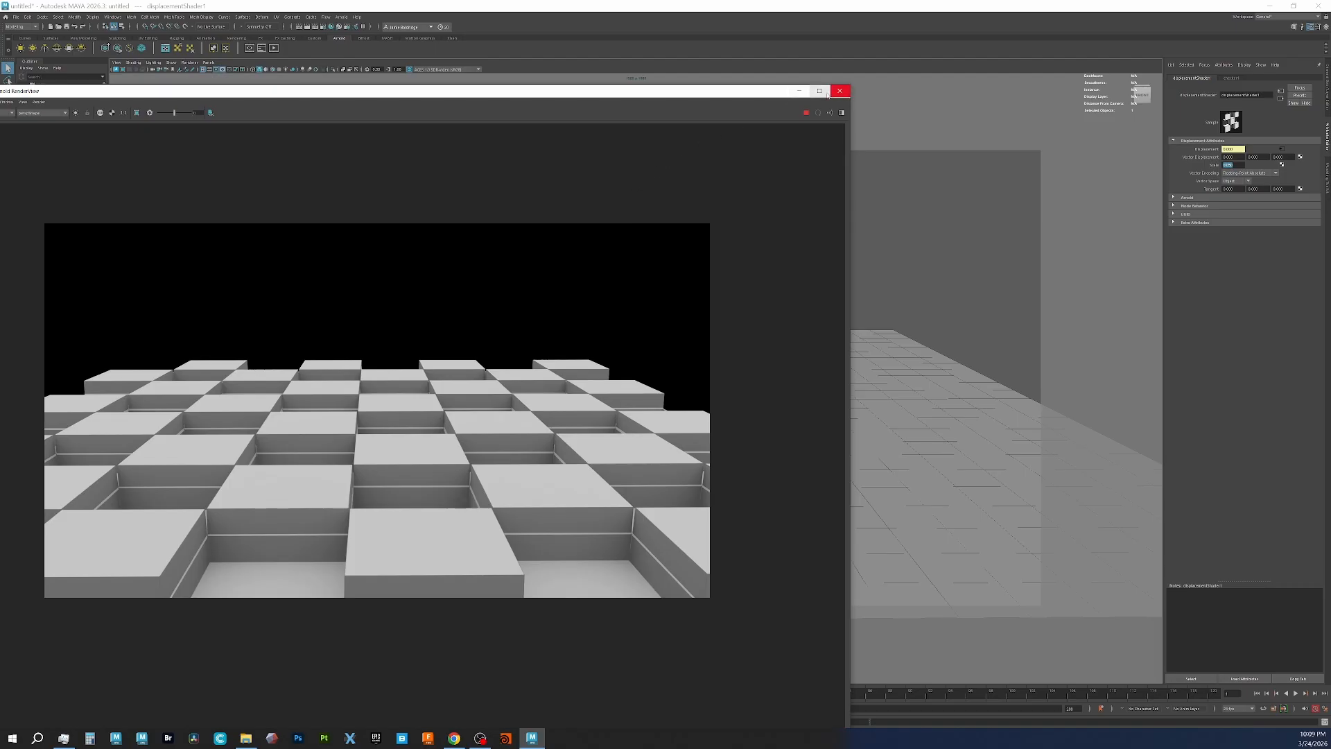
{"action": "left_click_drag", "start_coordinate": [781, 84], "coordinate": [594, 213]}
{"action": "scroll", "coordinate": [431, 350], "scroll_direction": "down", "scroll_amount": 3}
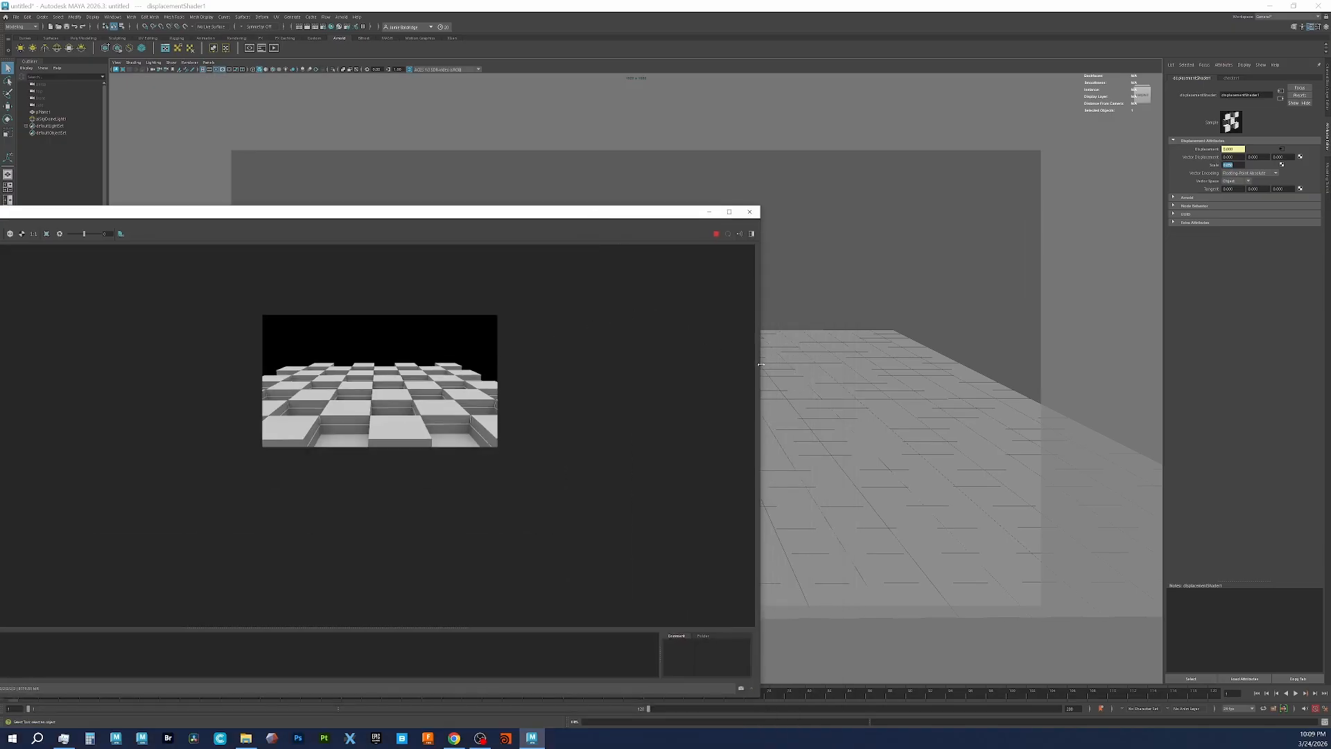
{"action": "left_click_drag", "start_coordinate": [761, 364], "coordinate": [605, 366]}
Step: Select the plane from the render, inspect the displacement from a corner view, and put the render window away
{"action": "left_click", "coordinate": [275, 378]}
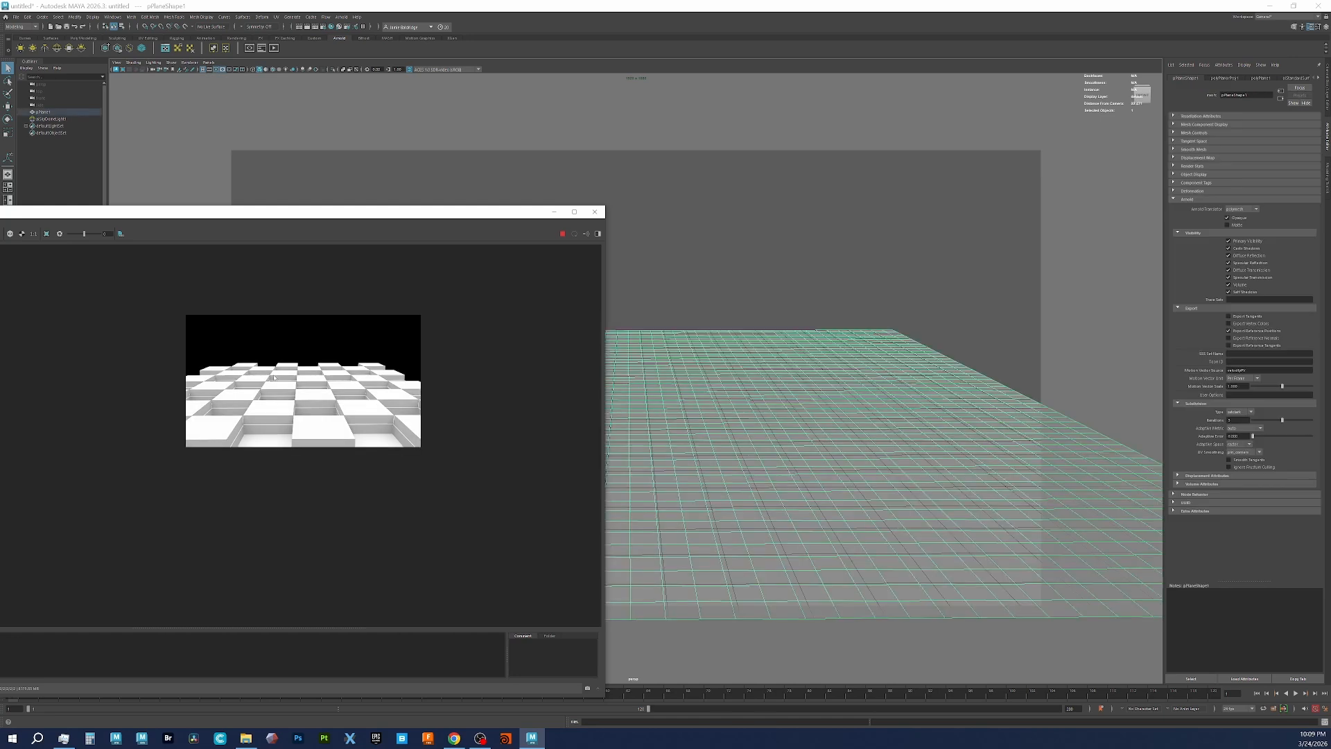
{"action": "scroll", "coordinate": [344, 386], "scroll_direction": "up", "scroll_amount": 5}
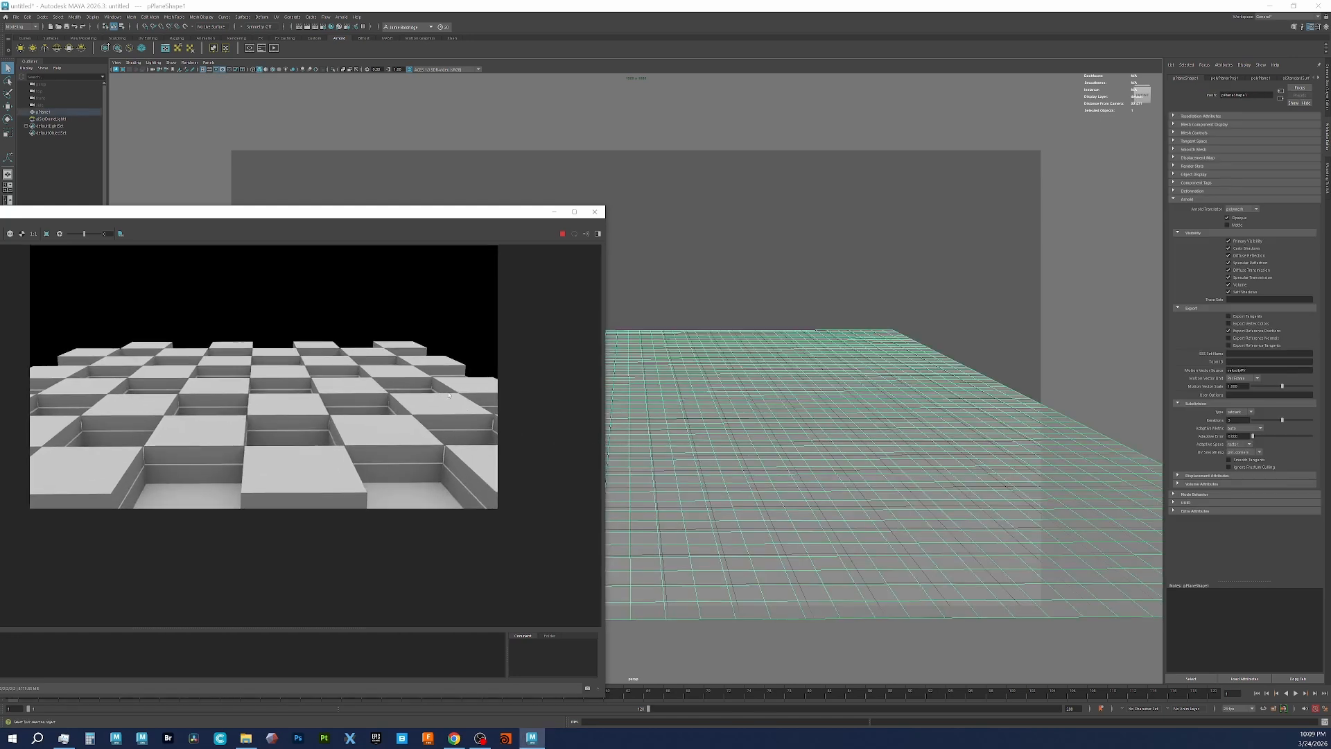
{"action": "middle_click_drag", "start_coordinate": [448, 395], "coordinate": [441, 427], "text": "alt"}
{"action": "left_click_drag", "start_coordinate": [837, 471], "coordinate": [874, 474], "text": "alt"}
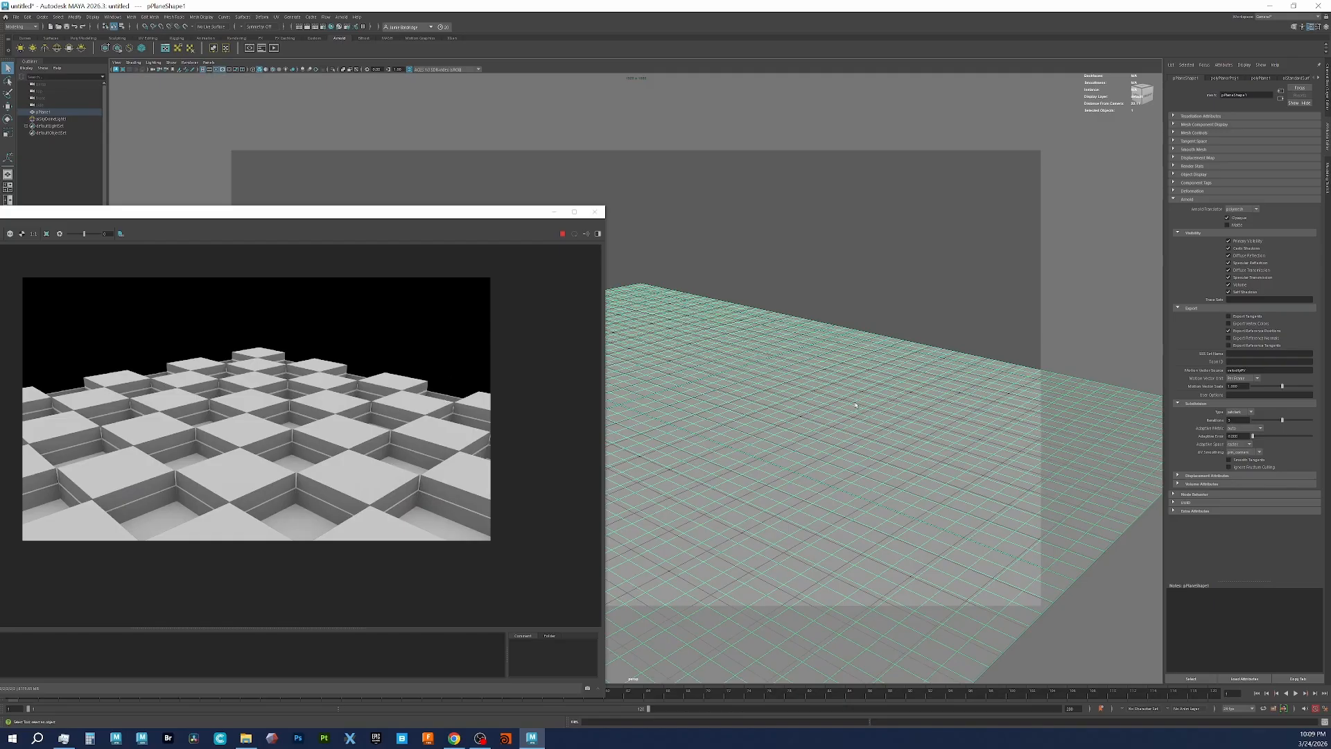
{"action": "left_click", "coordinate": [555, 212]}
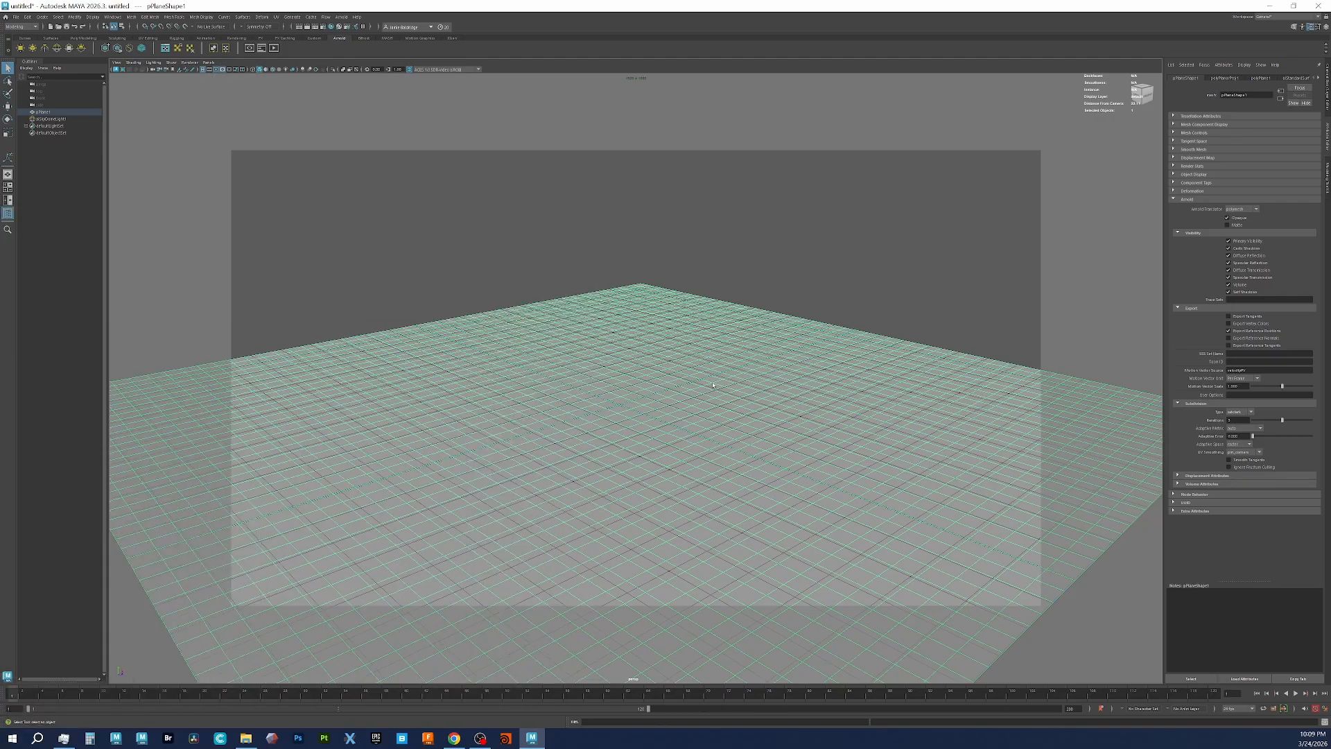
Step: Break the displacement connection of the plane's shading group and connect a Solid Fractal texture in its place
{"action": "left_click", "coordinate": [1292, 78]}
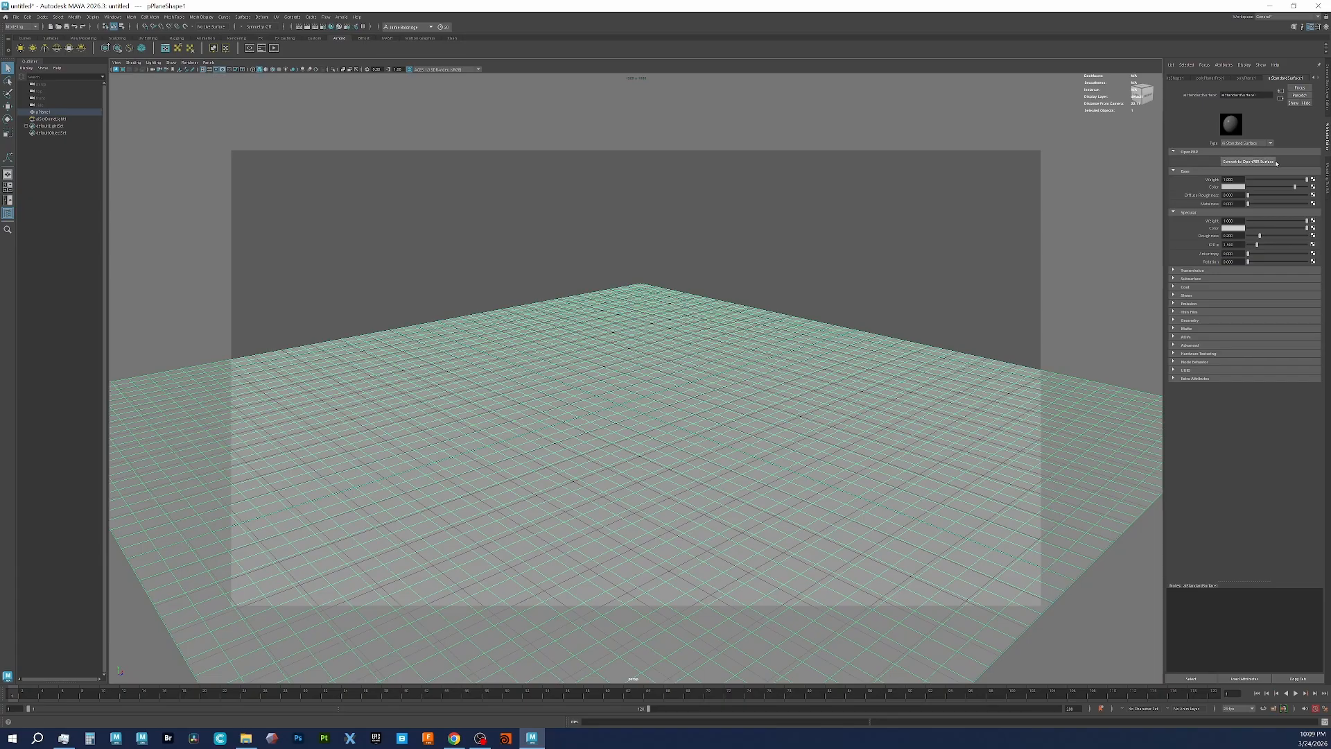
{"action": "left_click", "coordinate": [1280, 101]}
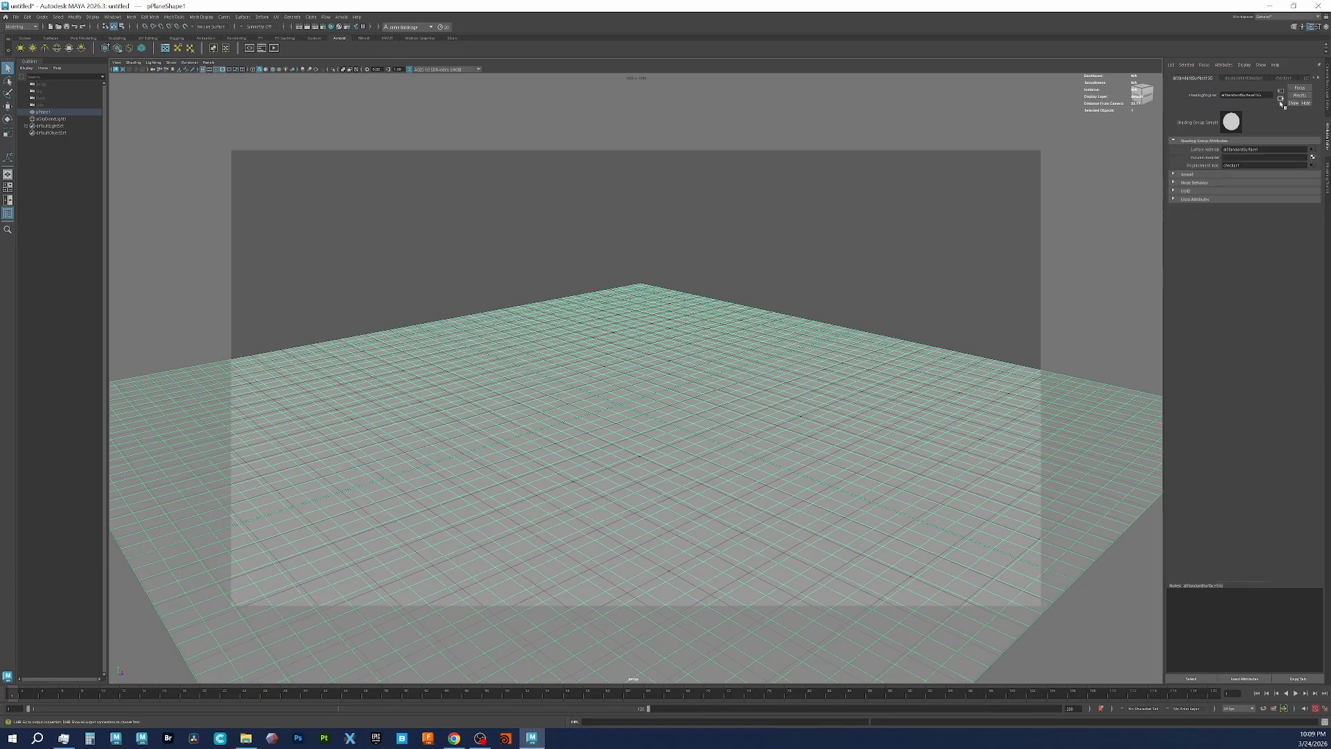
{"action": "right_click", "coordinate": [1209, 166]}
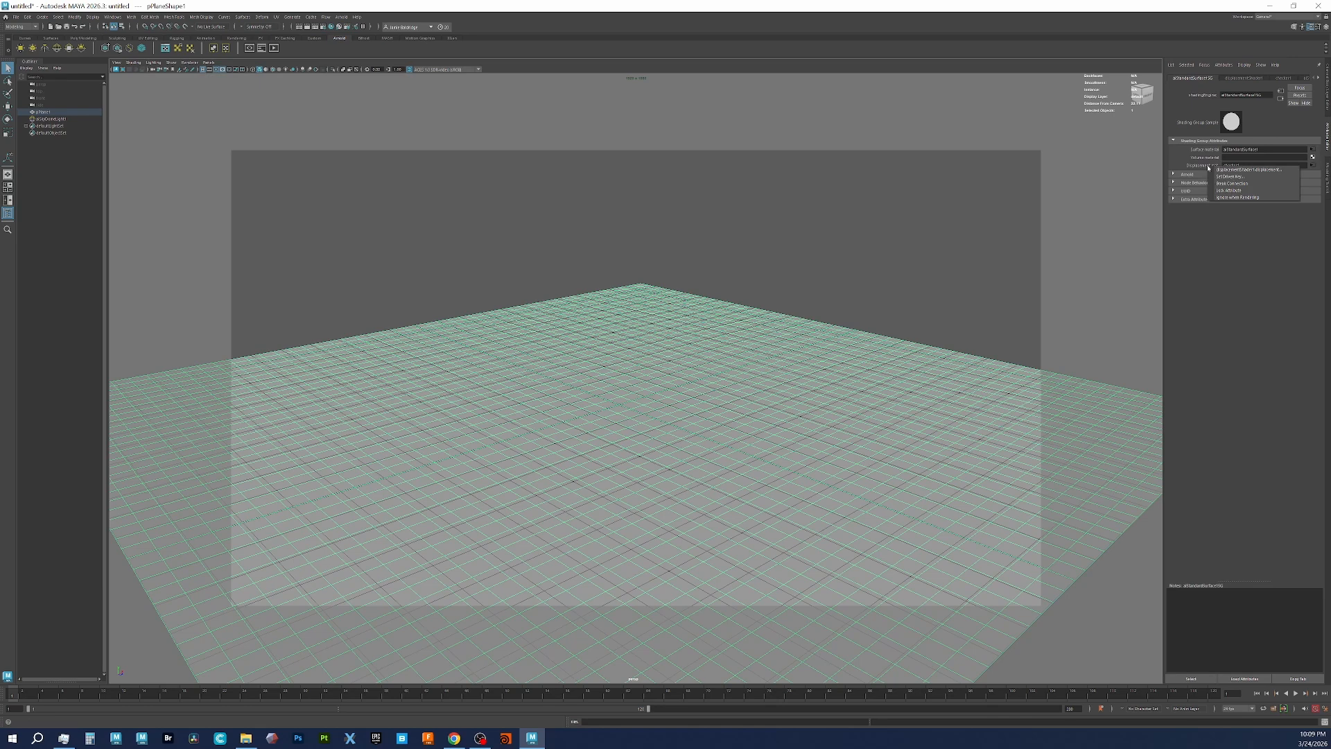
{"action": "left_click", "coordinate": [1232, 183]}
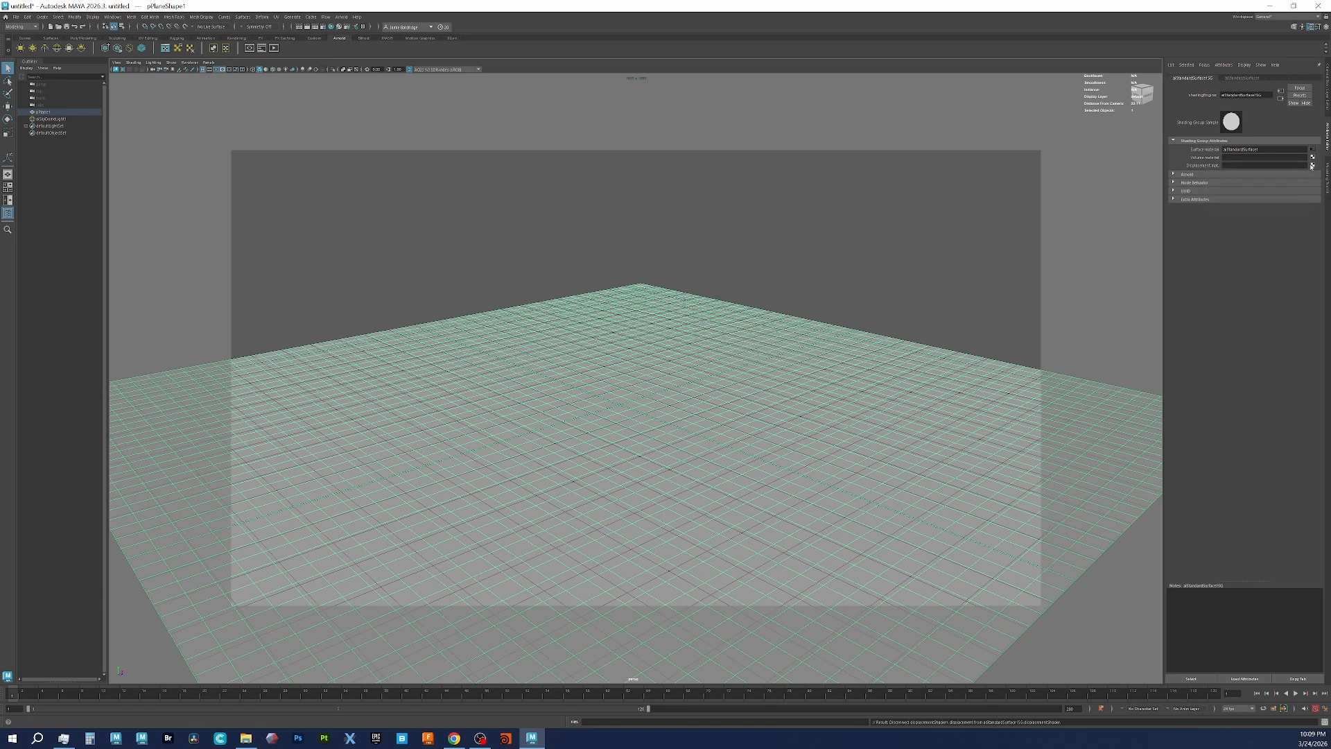
{"action": "left_click", "coordinate": [1312, 166]}
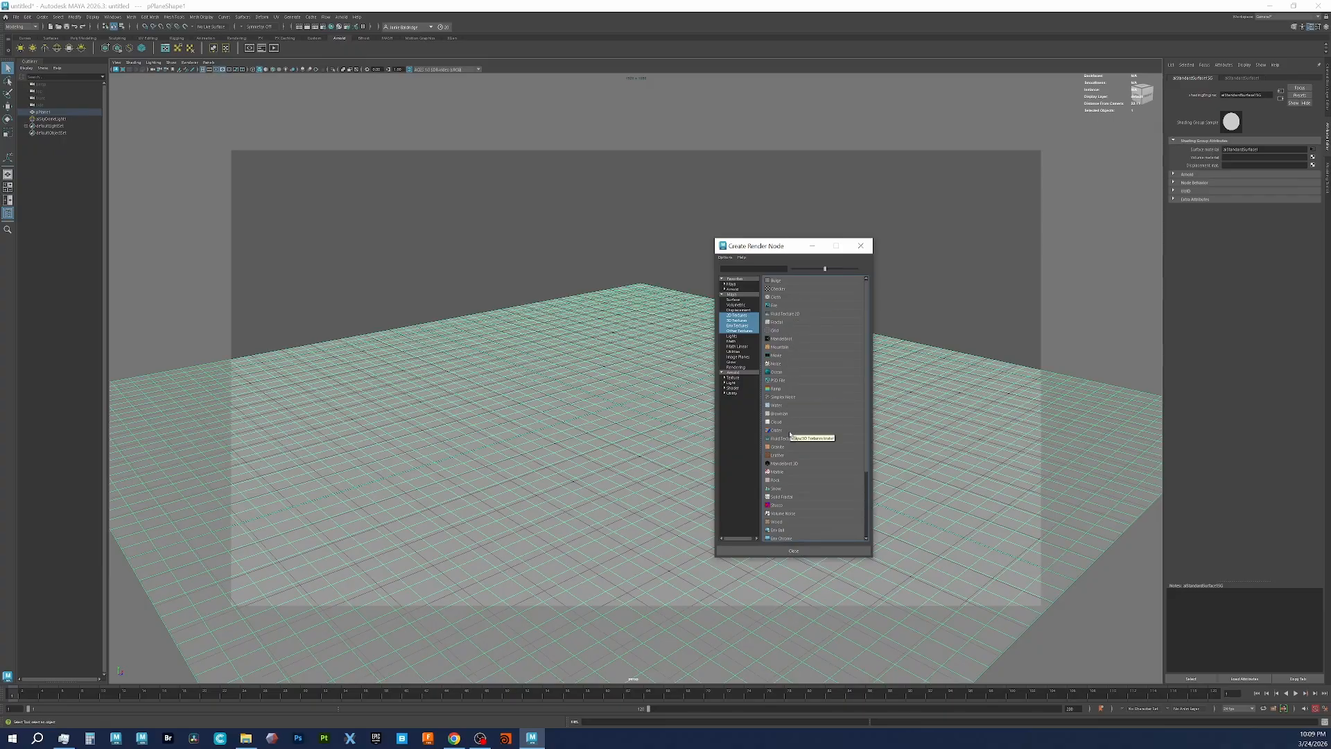
{"action": "left_click", "coordinate": [789, 496]}
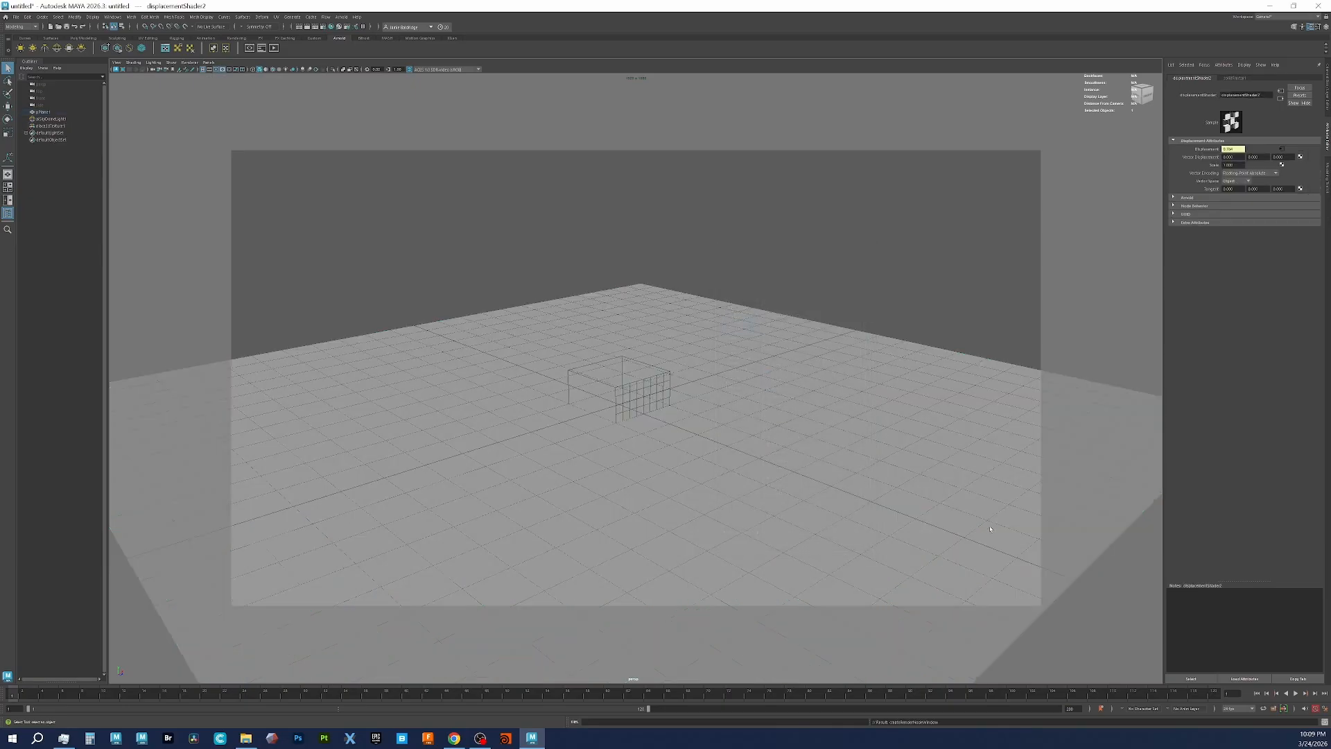
Step: Change the scale of the Solid Fractal's displacement shader and bring the Arnold RenderView back up
{"action": "double_click", "coordinate": [1240, 164]}
{"action": "type", "text": "1"}
{"action": "key", "text": "Return"}
{"action": "key", "text": "alt+Tab"}
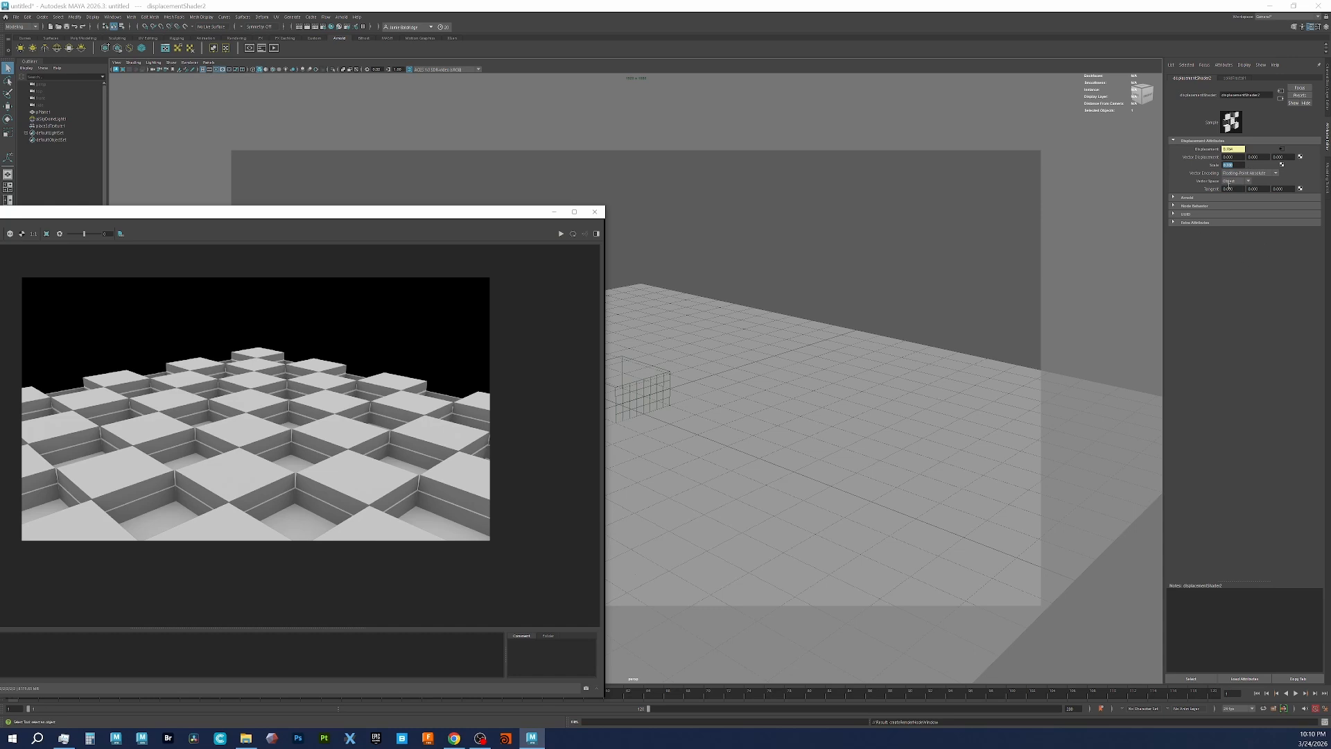
Step: Set the Solid Fractal texture's Alpha Offset to -0.5 and render the displaced plane
{"action": "left_click", "coordinate": [1281, 149]}
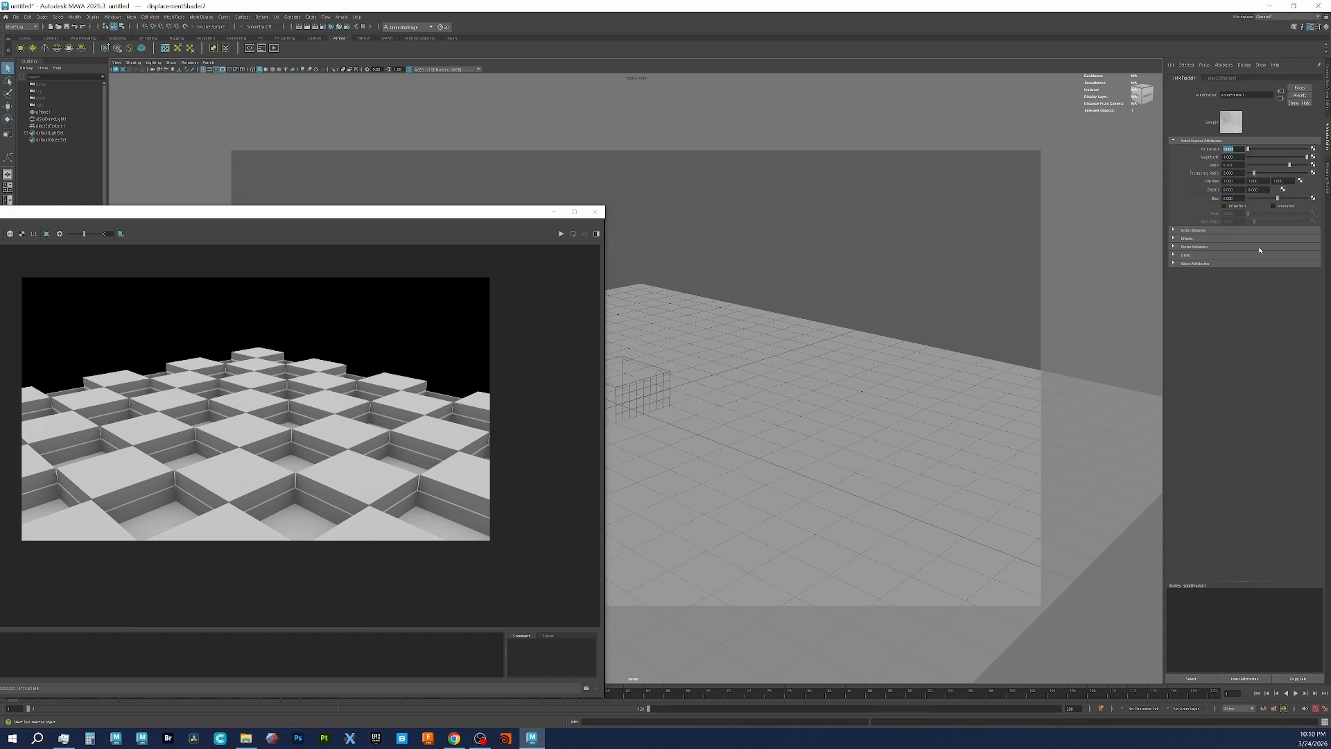
{"action": "left_click", "coordinate": [1207, 231]}
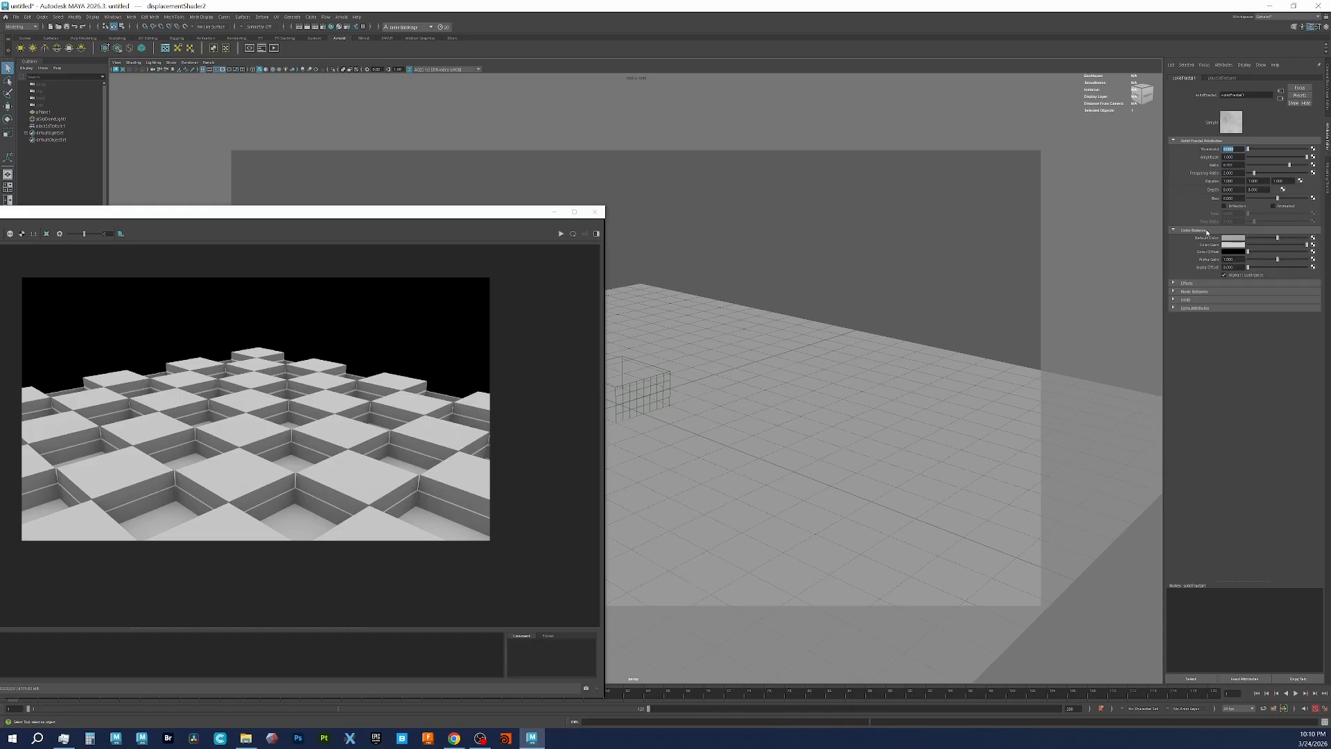
{"action": "left_click", "coordinate": [1240, 266]}
{"action": "type", "text": "-0.5"}
{"action": "key", "text": "Return"}
{"action": "left_click", "coordinate": [634, 326]}
{"action": "left_click", "coordinate": [559, 234]}
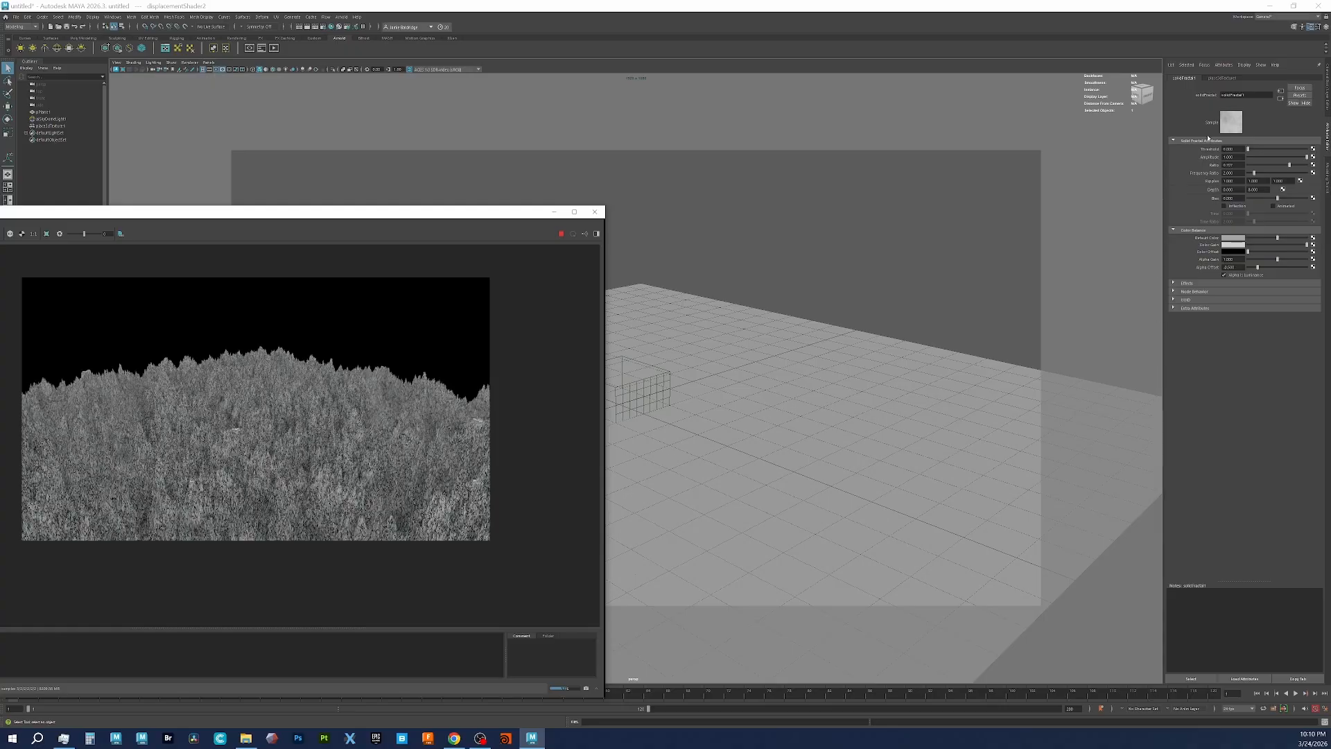
Step: Lower the scale of the Solid Fractal's displacement shader, trying different values against the live render
{"action": "left_click", "coordinate": [1279, 99]}
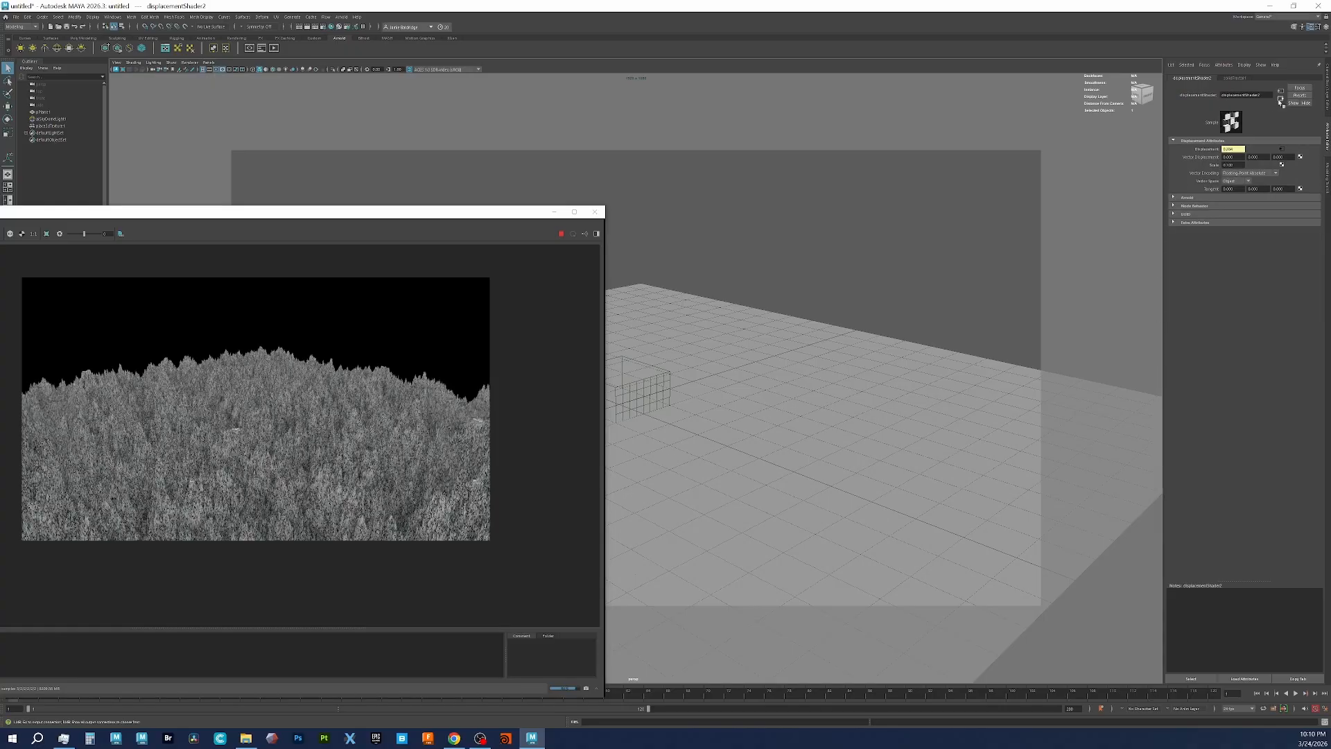
{"action": "left_click", "coordinate": [1241, 159]}
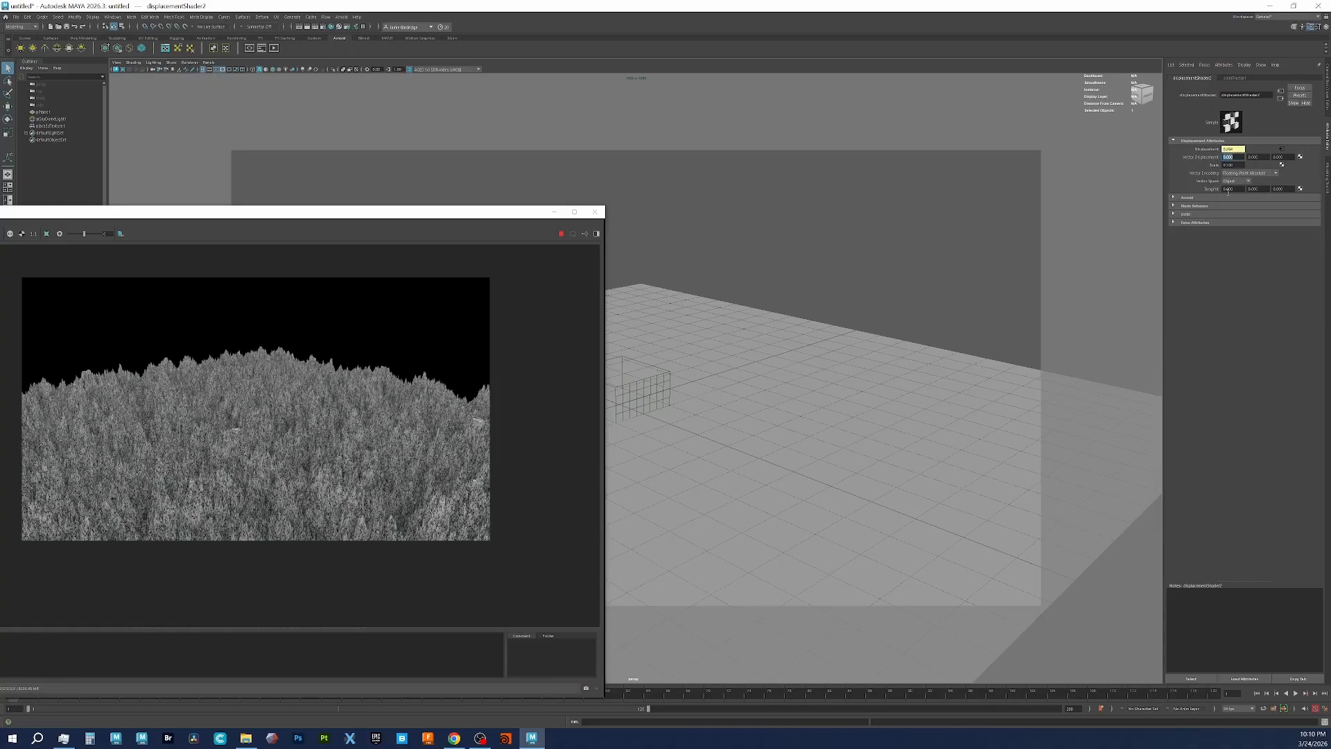
{"action": "left_click", "coordinate": [1231, 165]}
{"action": "type", "text": "1"}
{"action": "key", "text": "Return"}
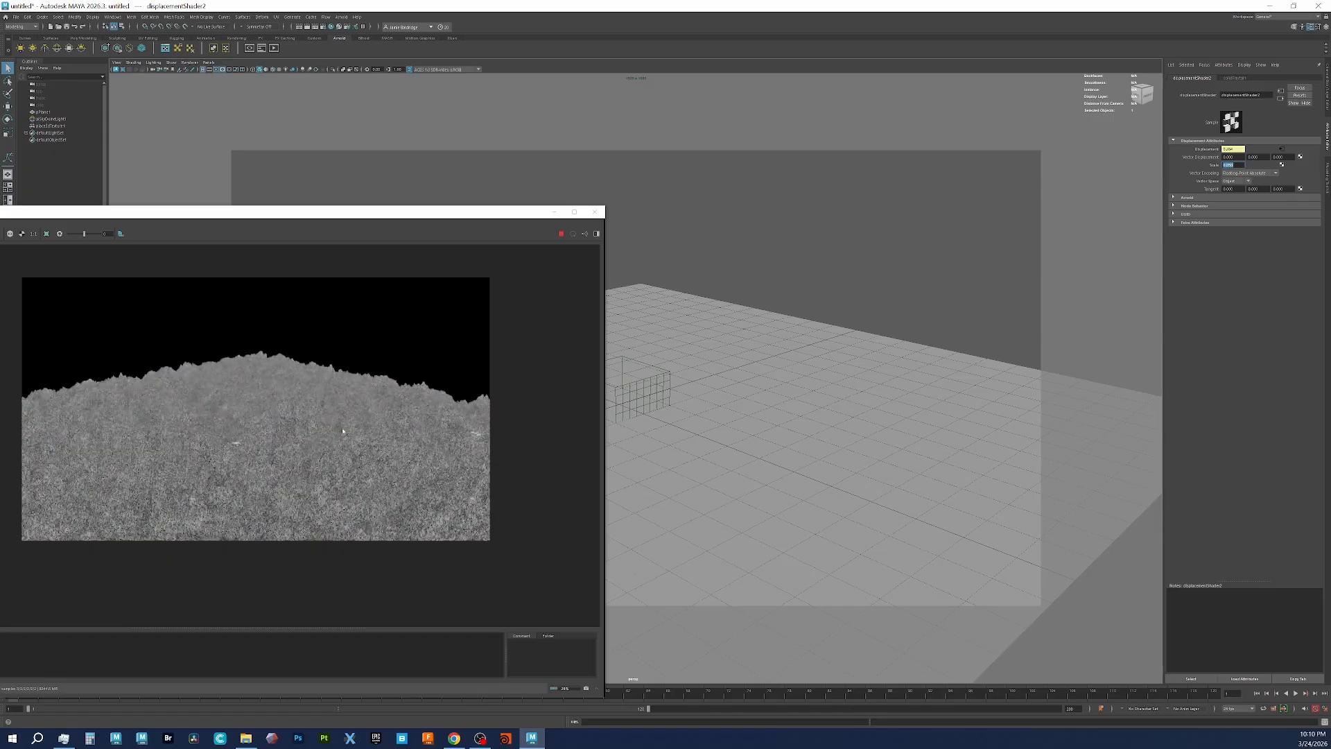
{"action": "left_click", "coordinate": [1239, 165]}
{"action": "left_click_drag", "start_coordinate": [1238, 165], "coordinate": [1229, 164]}
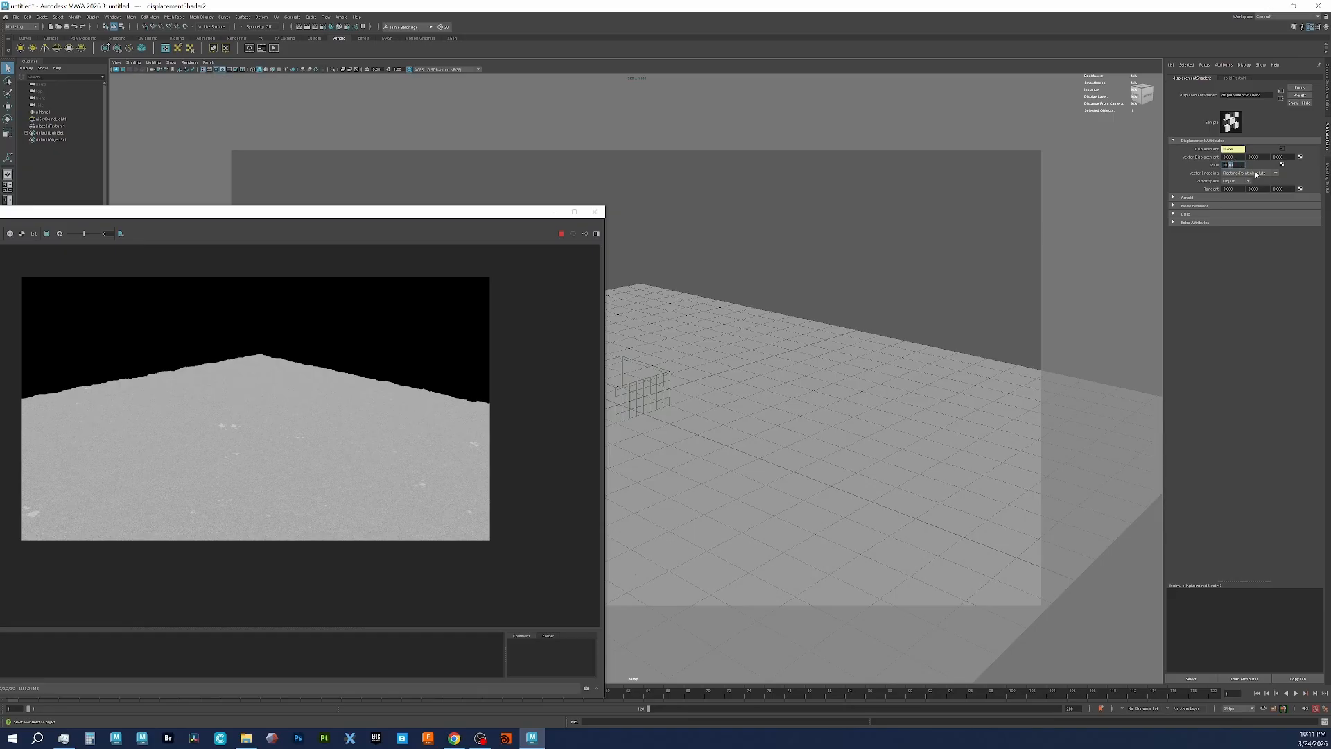
{"action": "key", "text": "Return"}
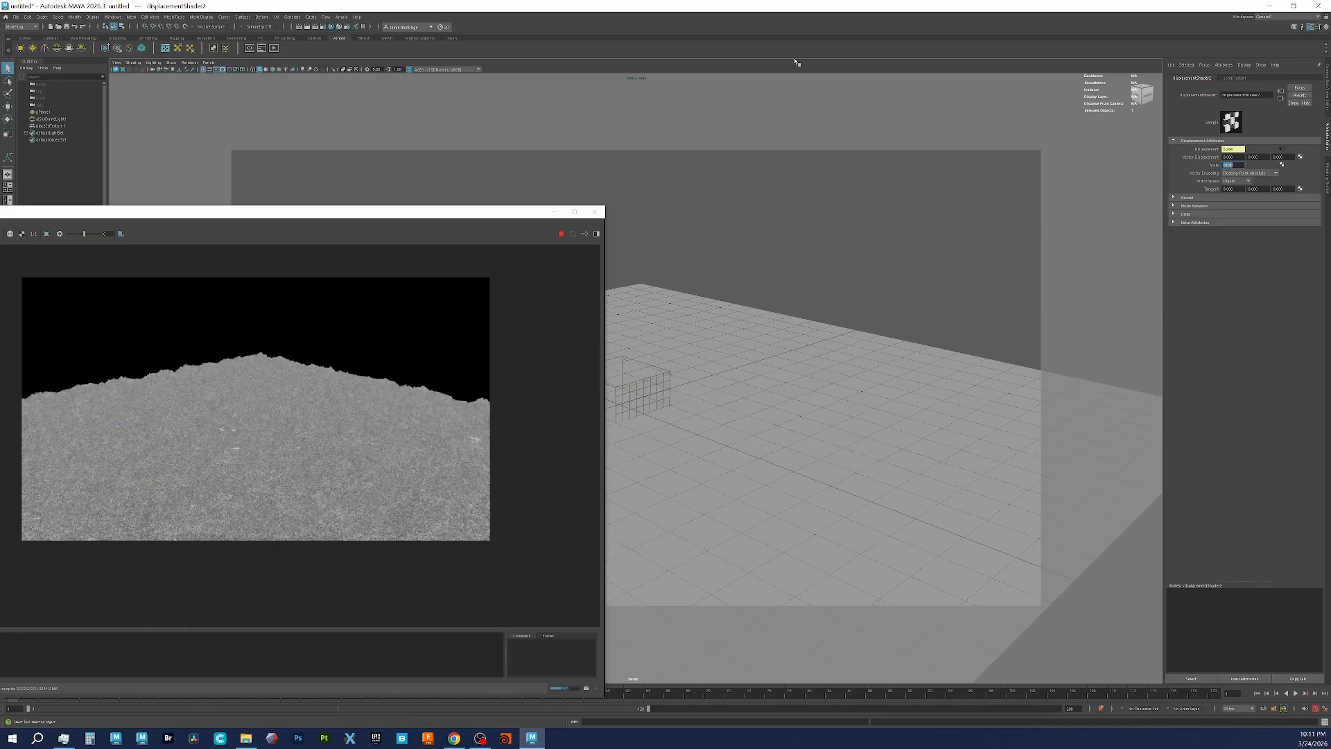
Step: Stop the live render and connect a File texture to the sky dome light's color
{"action": "left_click", "coordinate": [51, 118]}
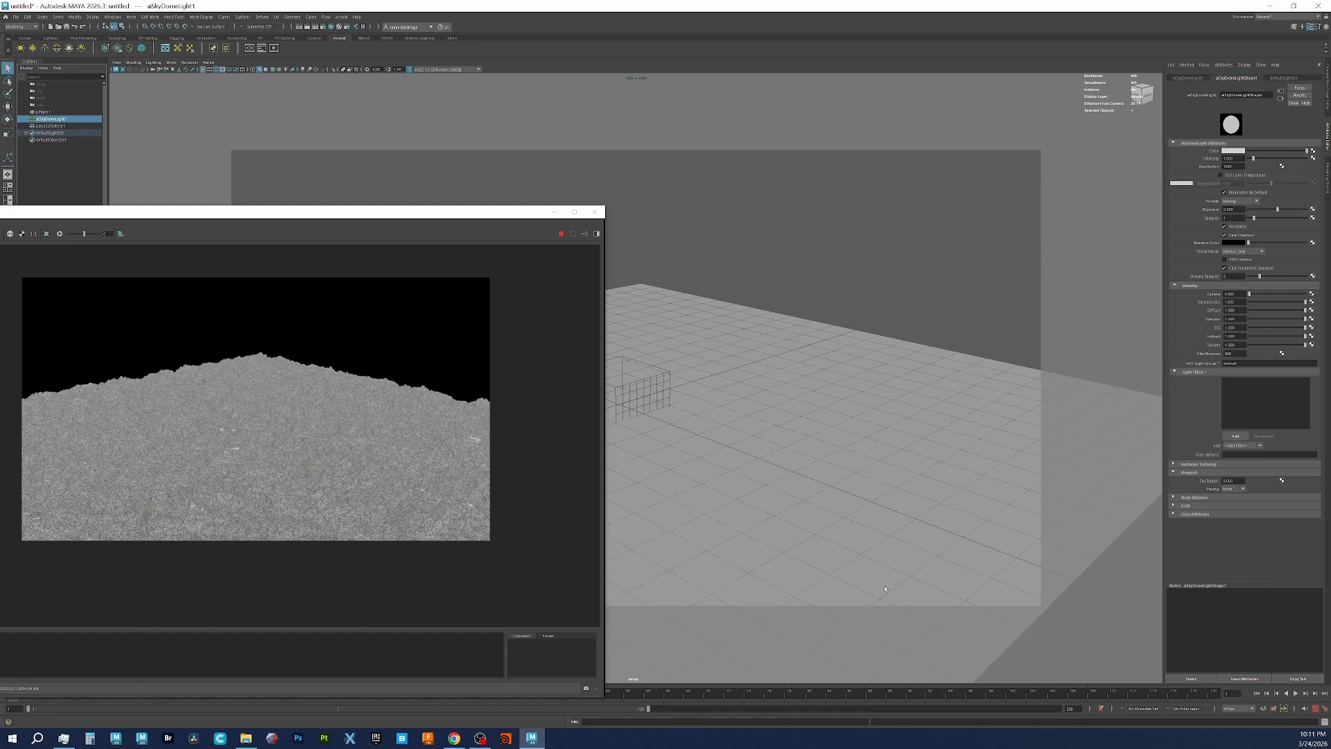
{"action": "left_click", "coordinate": [561, 234]}
{"action": "left_click", "coordinate": [1312, 152]}
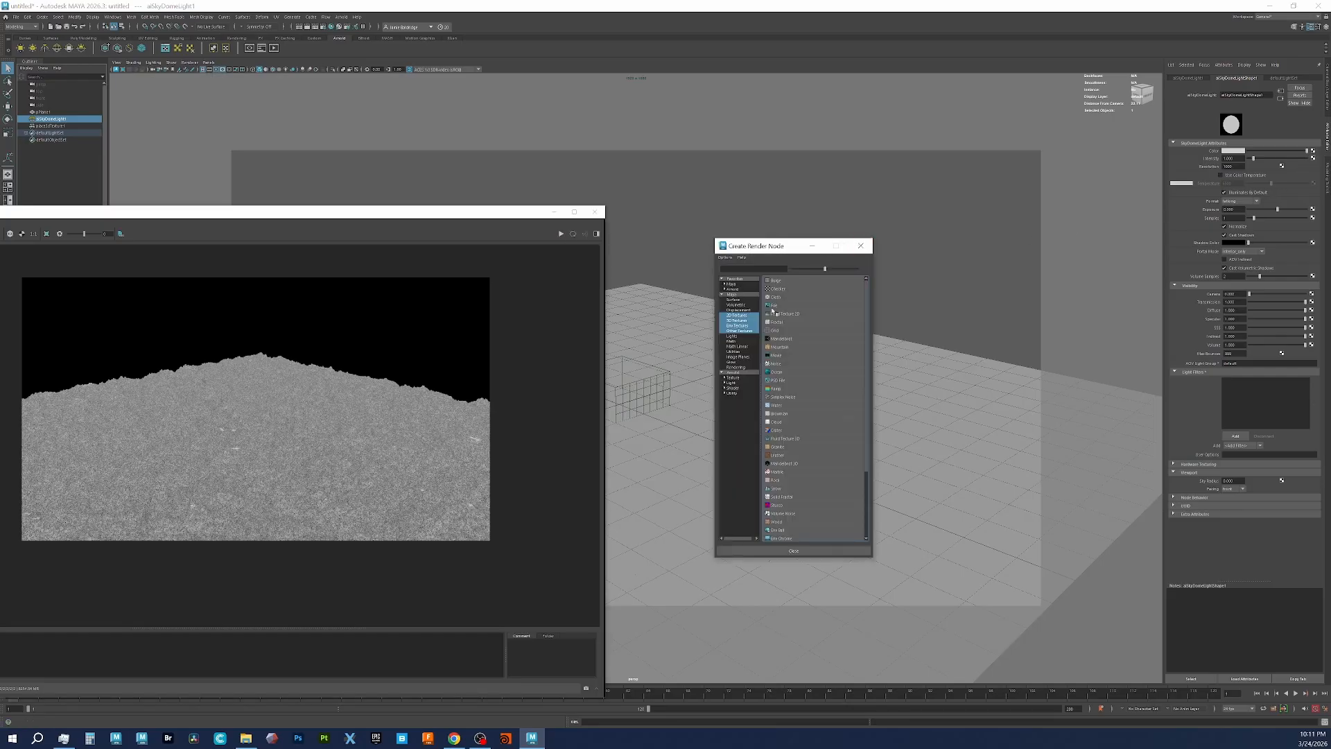
{"action": "left_click", "coordinate": [773, 306]}
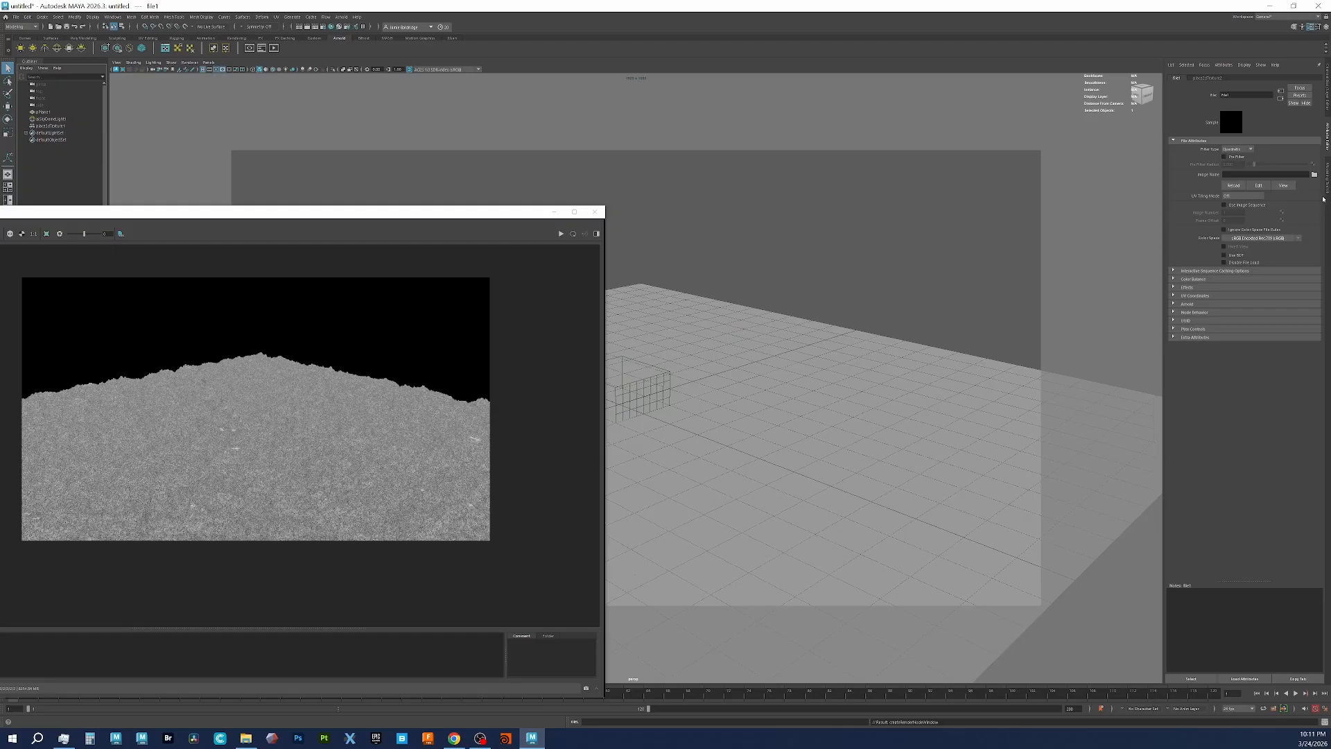
Step: Load the old_hall_4k EXR image from the Maya HDRI folder into the sky dome's File texture and show its color balance settings
{"action": "left_click", "coordinate": [1314, 174]}
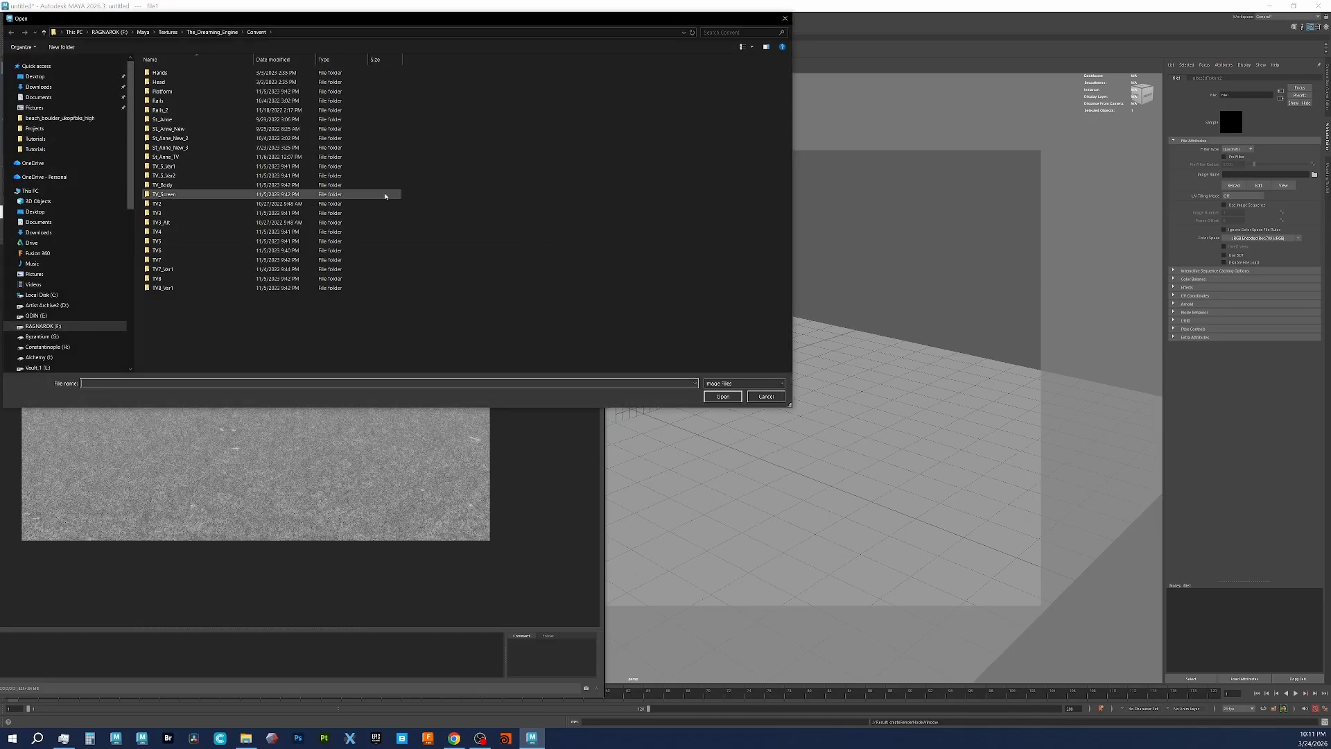
{"action": "left_click", "coordinate": [143, 32]}
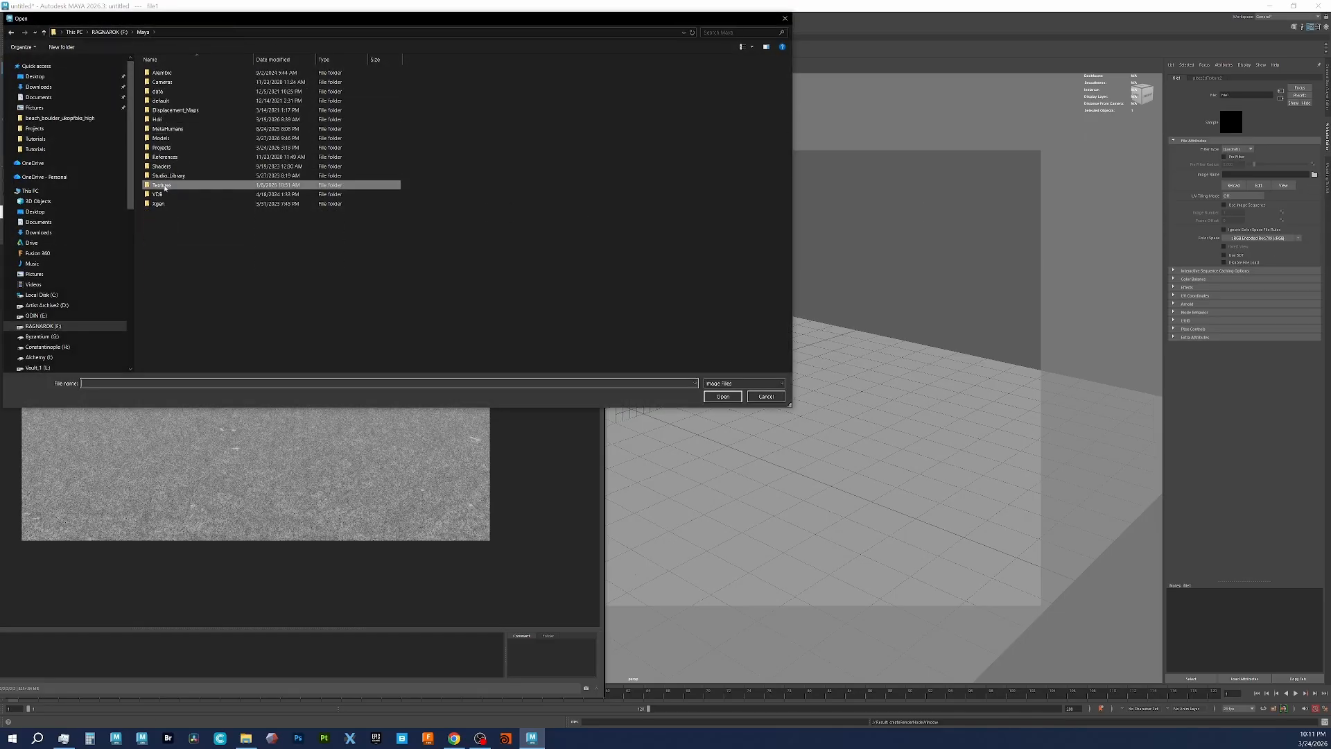
{"action": "double_click", "coordinate": [164, 120]}
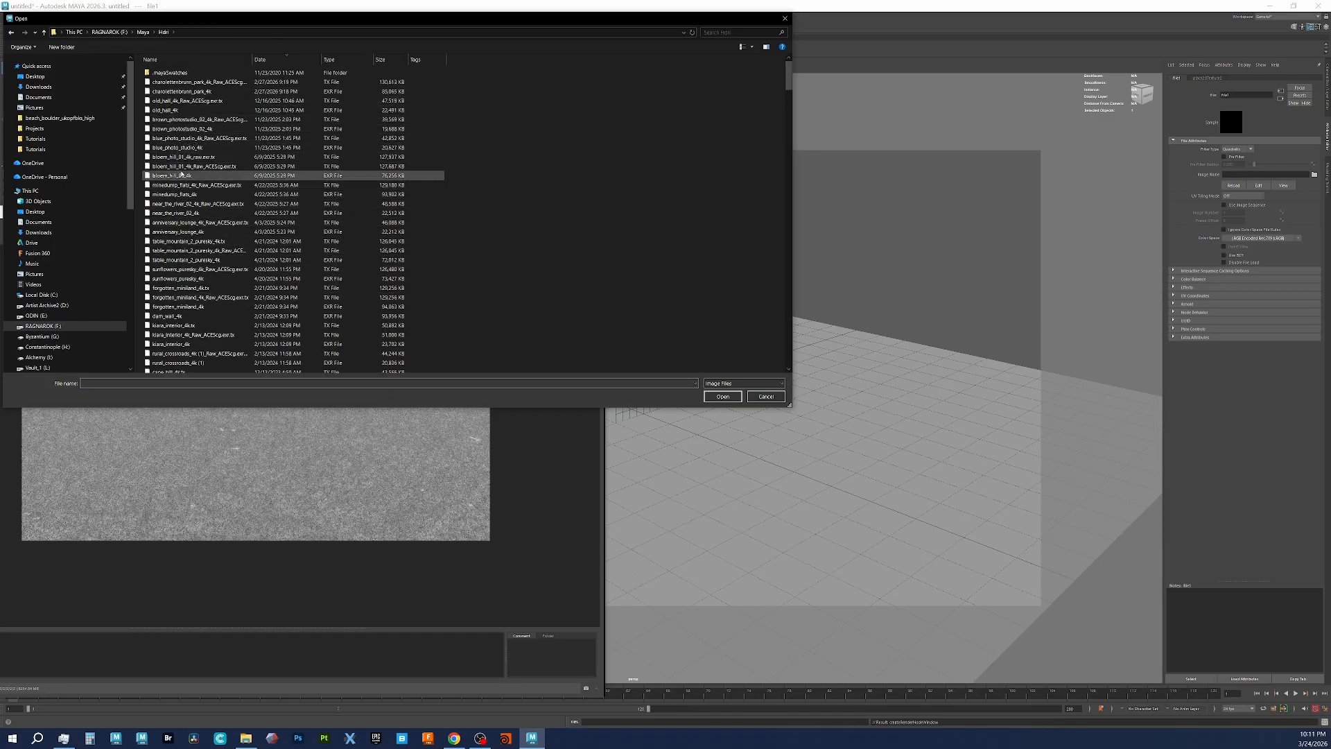
{"action": "left_click", "coordinate": [175, 111]}
{"action": "double_click", "coordinate": [174, 110]}
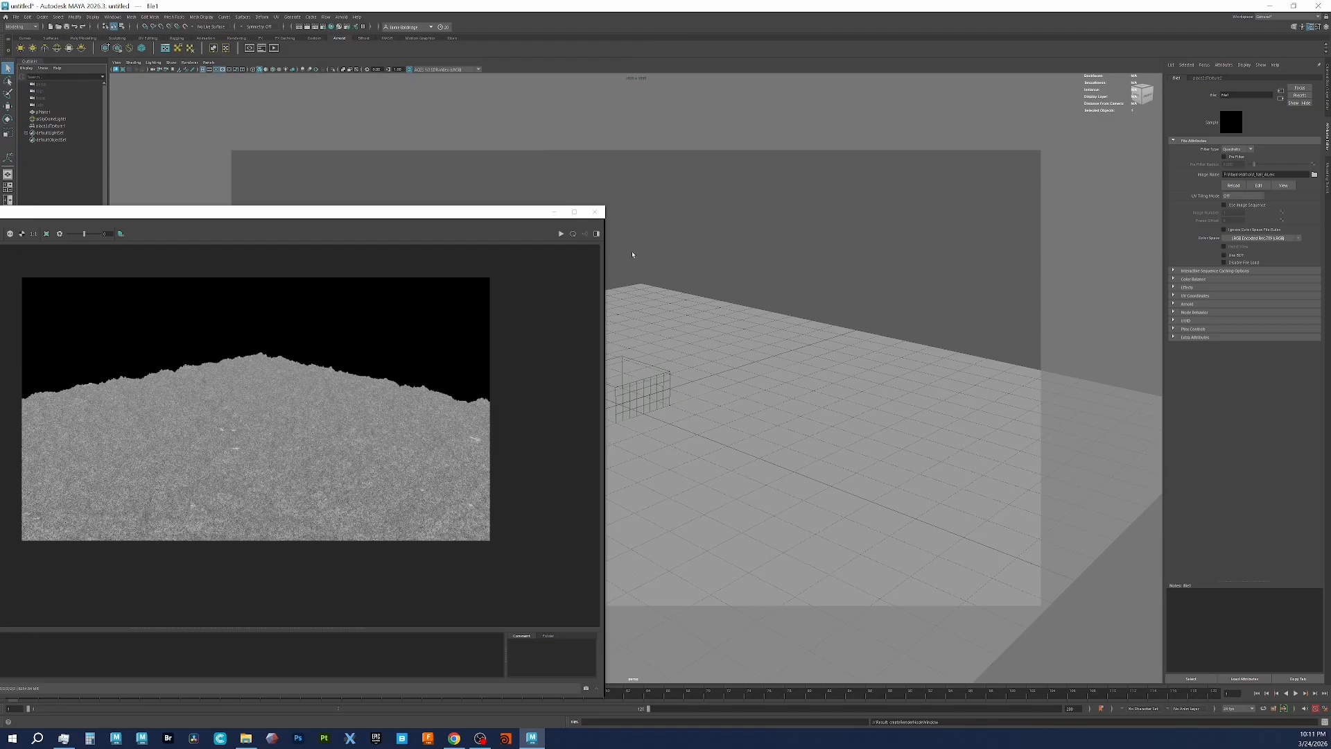
{"action": "left_click", "coordinate": [1203, 280]}
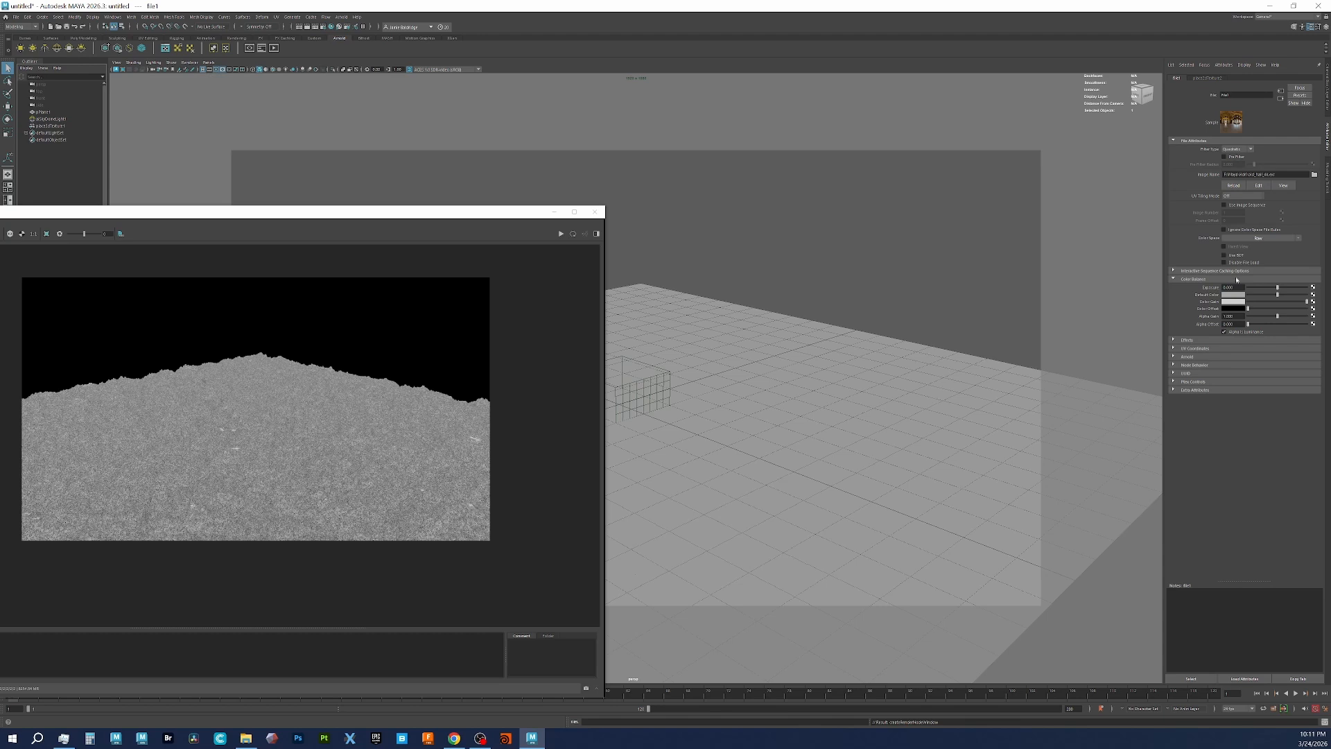
Step: Render the image-lit displaced plane from a slightly closer view, stopping the render once the terrain detail has been checked
{"action": "left_click", "coordinate": [561, 234]}
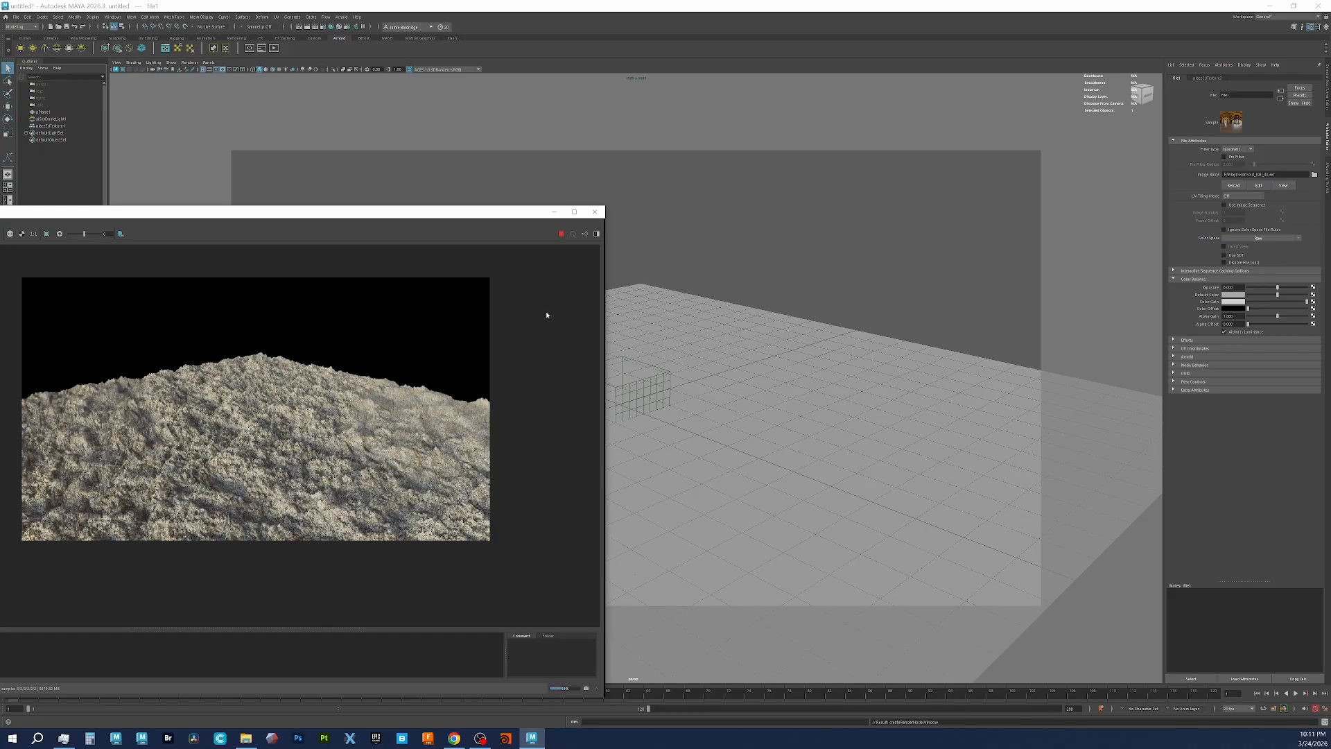
{"action": "scroll", "coordinate": [923, 441], "scroll_direction": "up", "scroll_amount": 5}
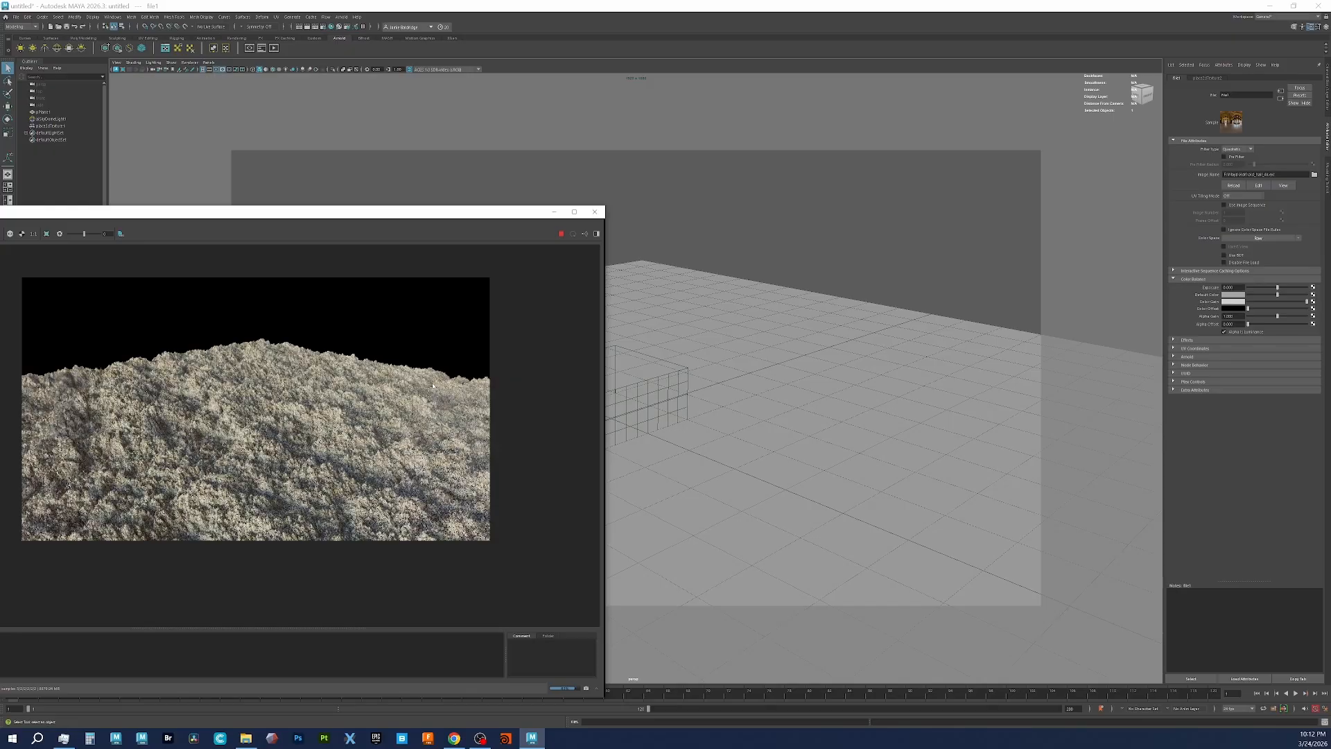
{"action": "left_click", "coordinate": [561, 233]}
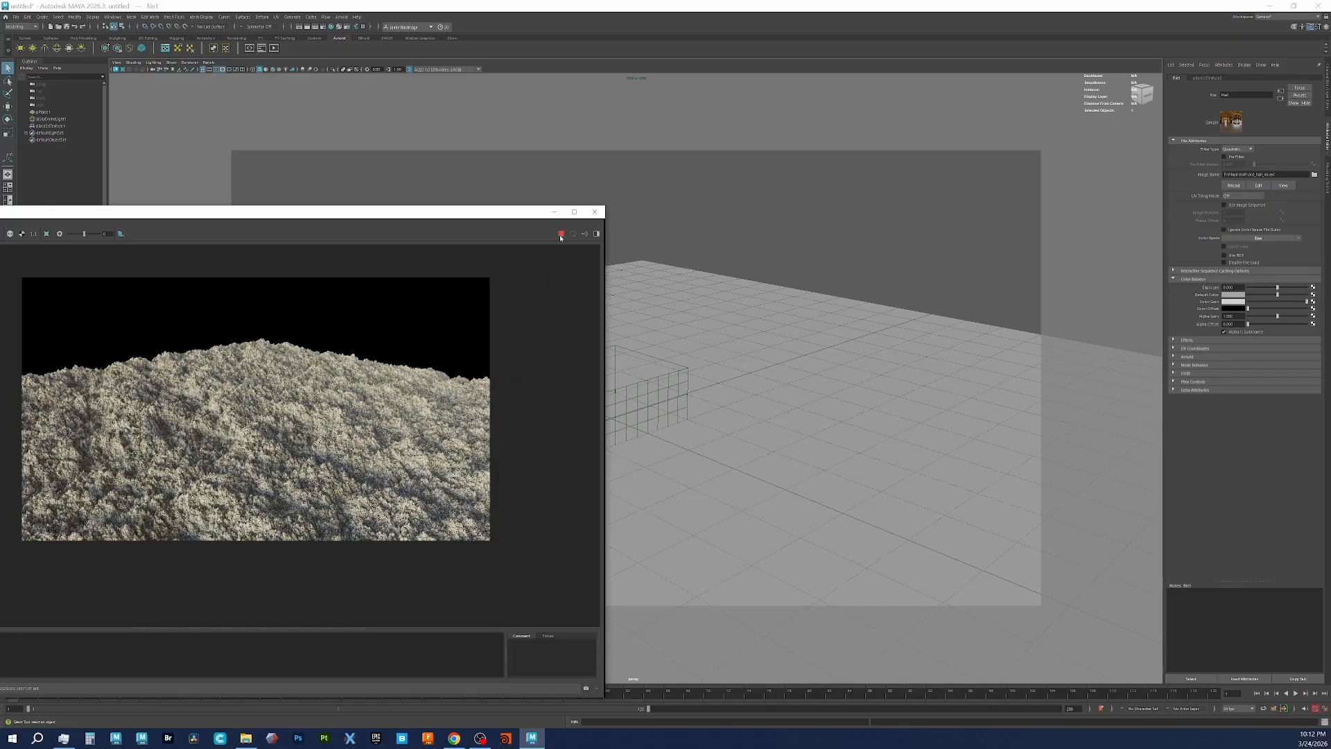
Step: Raise the subdivision iterations in the plane's Arnold attributes, bring the RenderView fully into sight and render again
{"action": "left_click", "coordinate": [782, 345]}
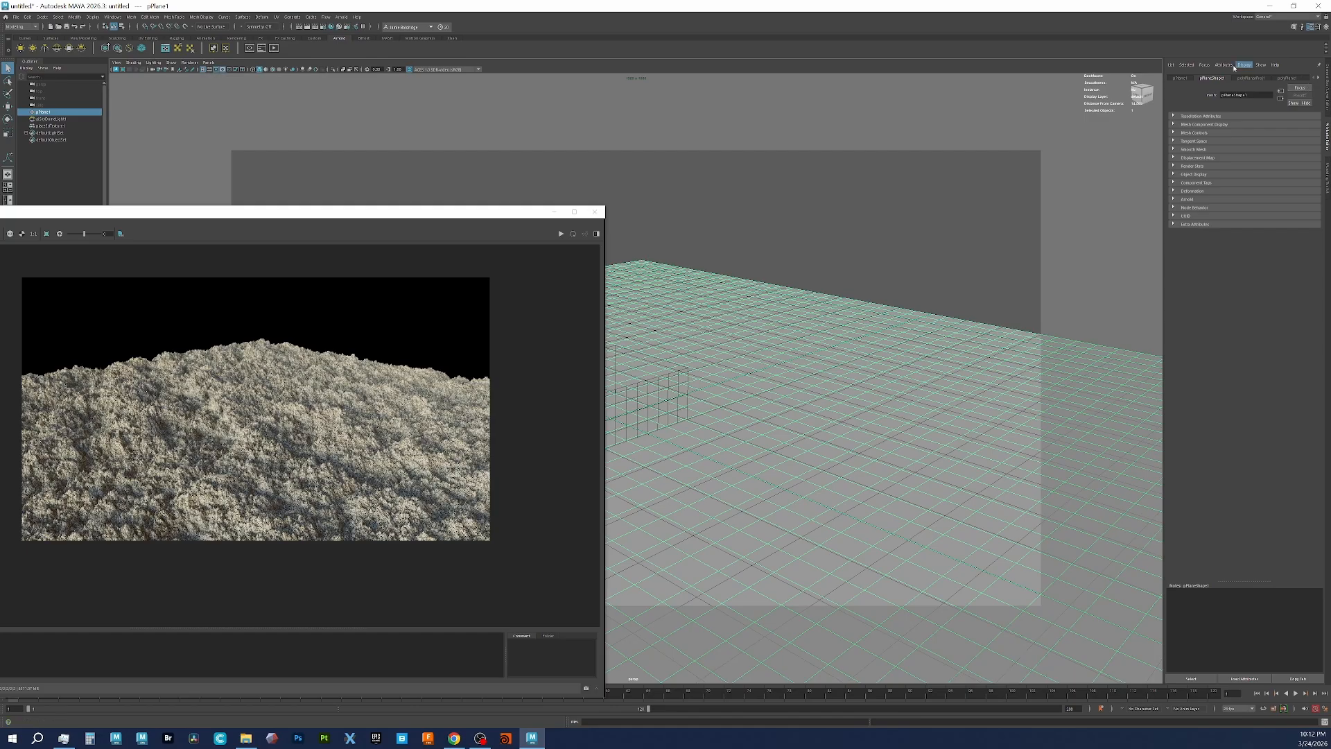
{"action": "left_click", "coordinate": [1174, 200]}
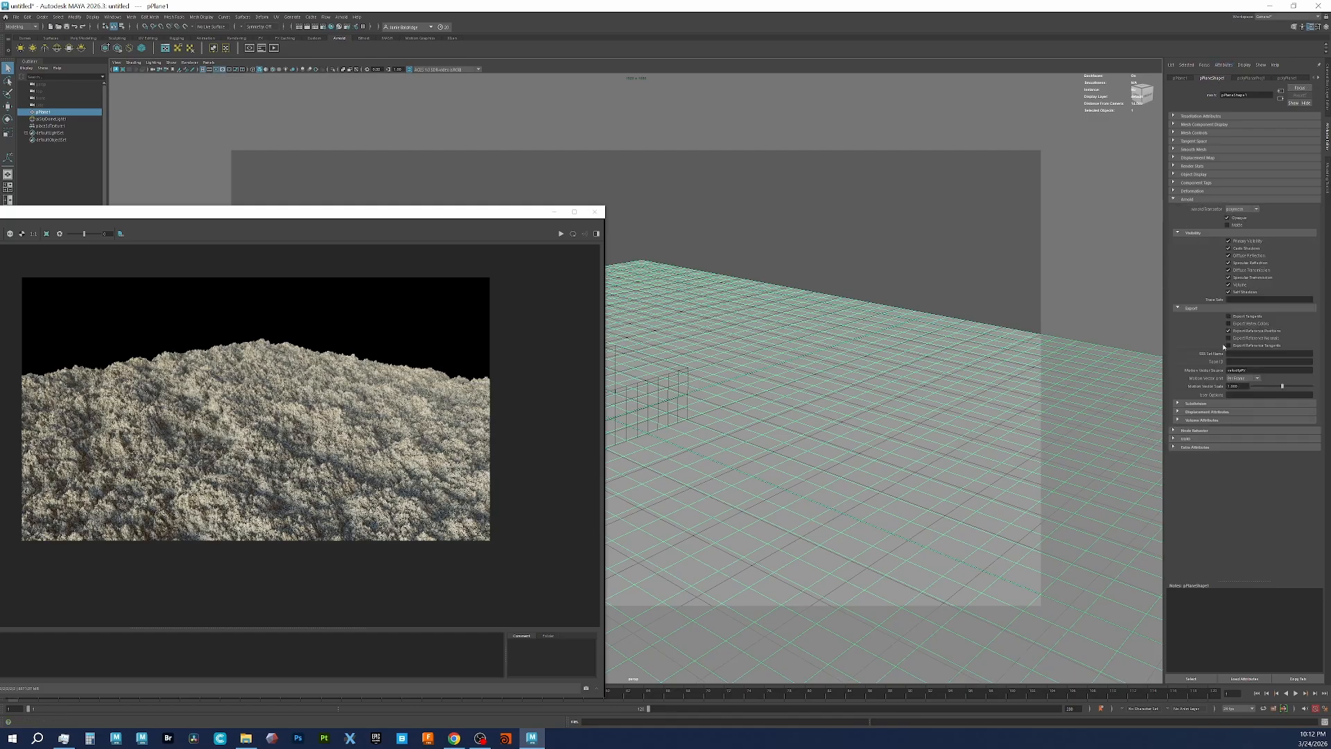
{"action": "left_click", "coordinate": [1197, 403]}
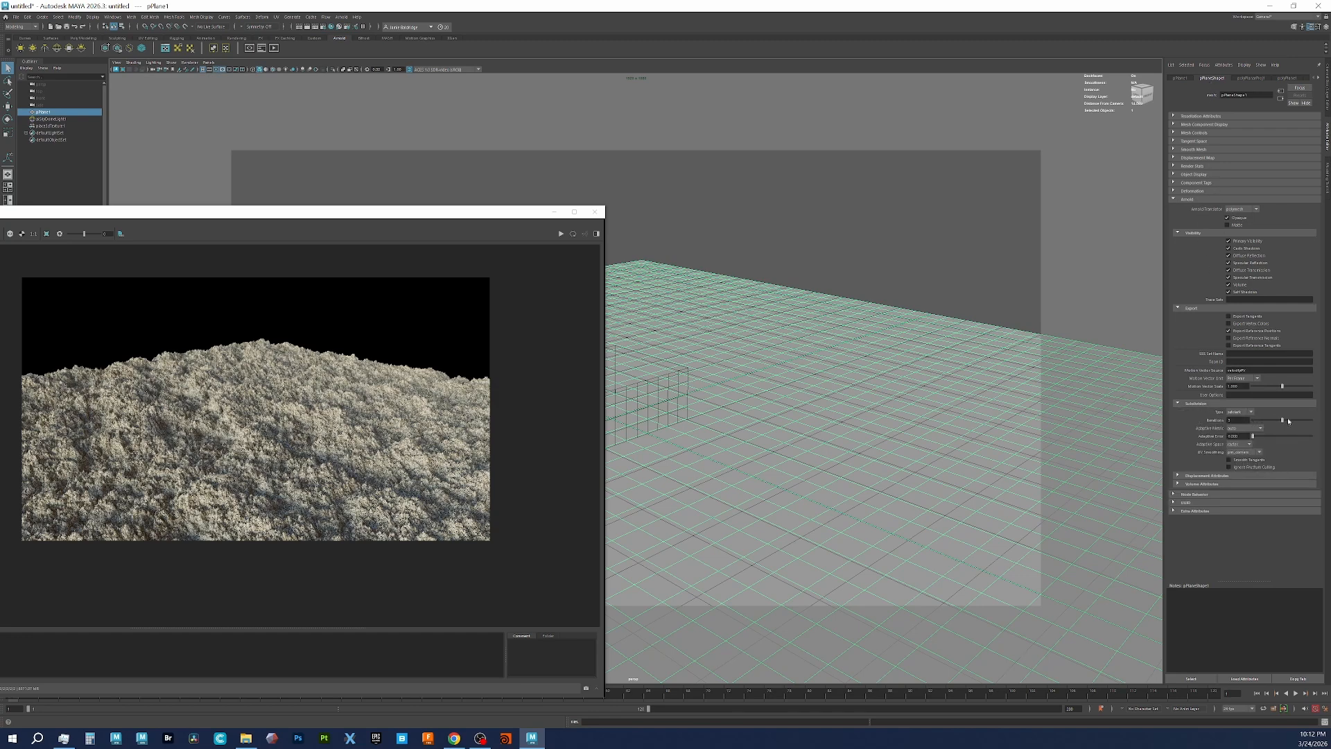
{"action": "left_click_drag", "start_coordinate": [1288, 420], "coordinate": [1293, 419]}
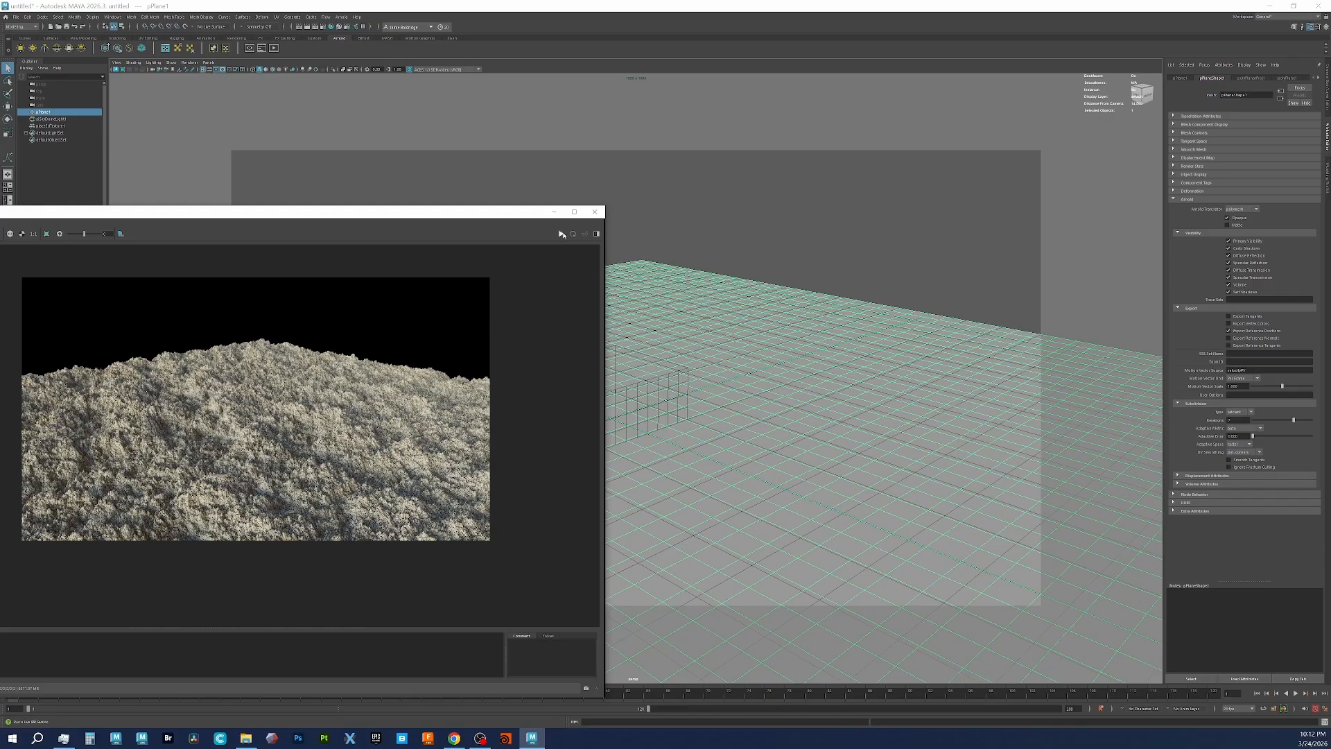
{"action": "left_click_drag", "start_coordinate": [521, 215], "coordinate": [673, 174]}
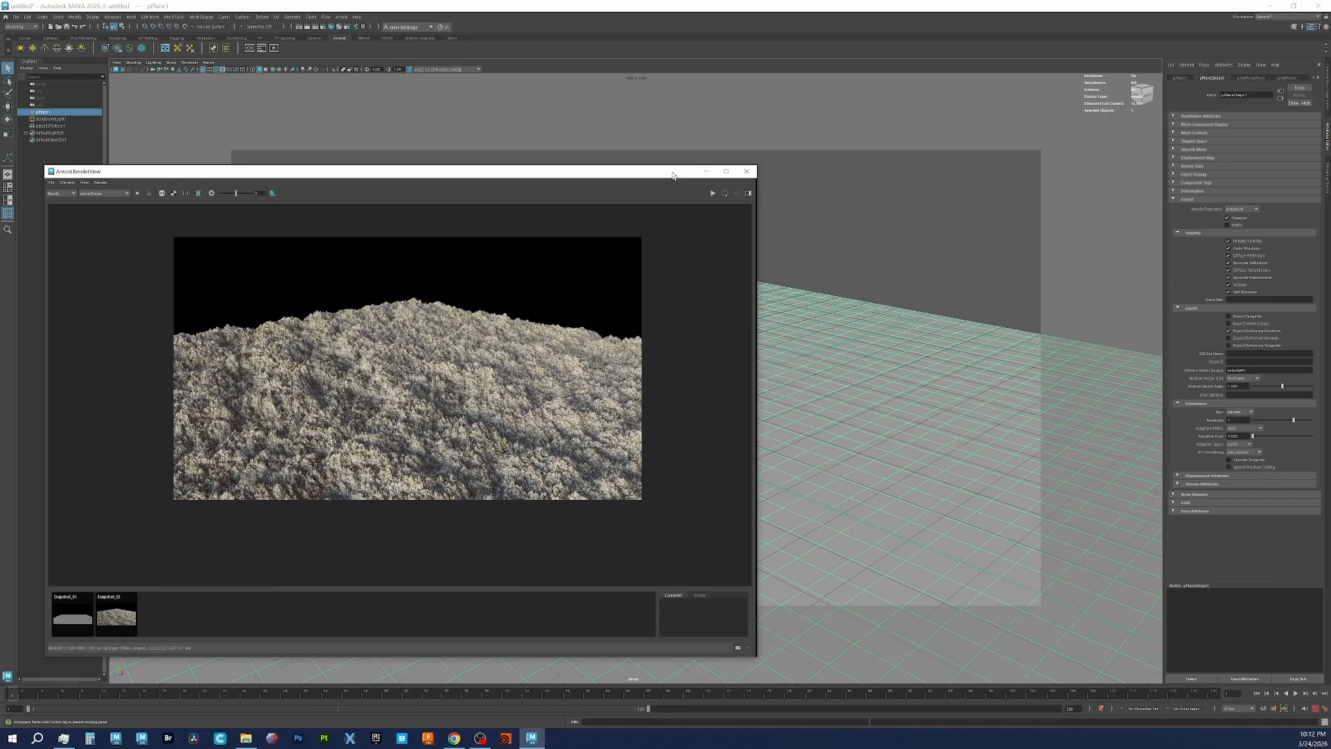
{"action": "left_click", "coordinate": [713, 192]}
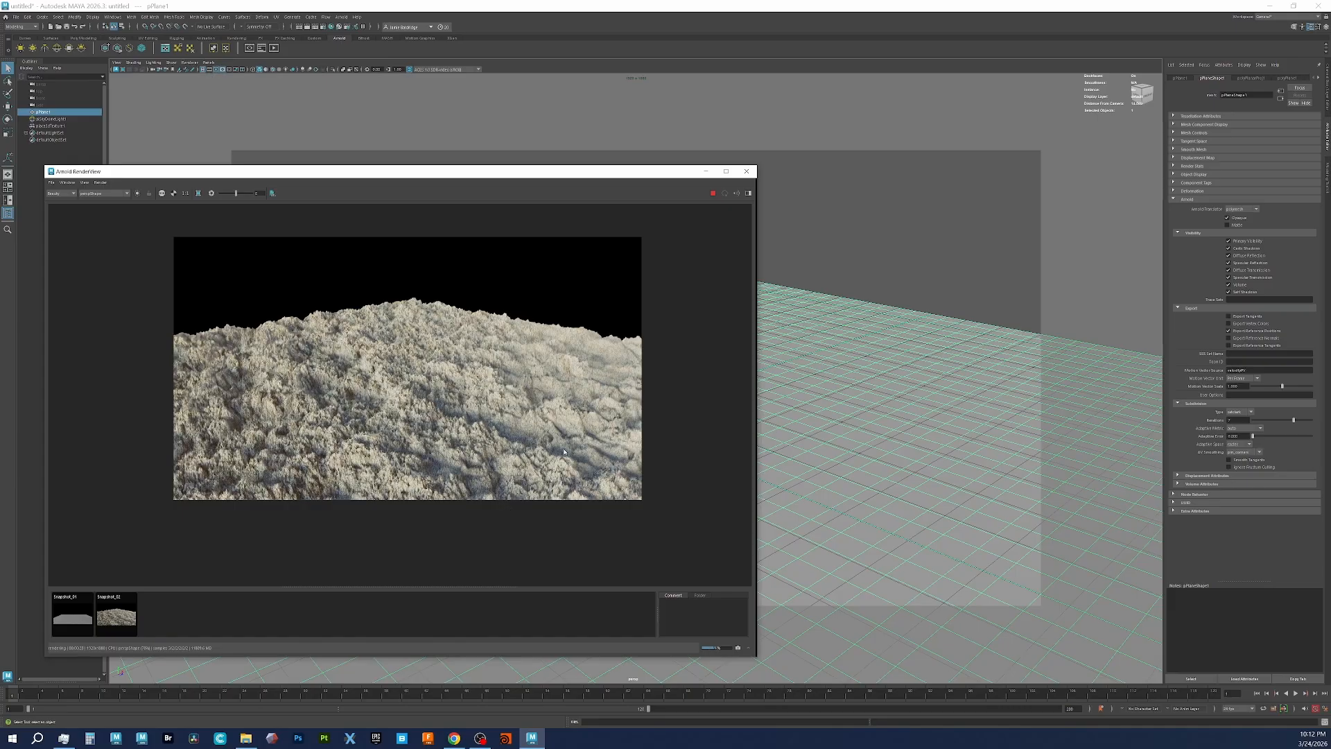
Step: Compare the new render with the stored Snapshot_02 and put the Arnold RenderView out of the way
{"action": "left_click", "coordinate": [748, 193]}
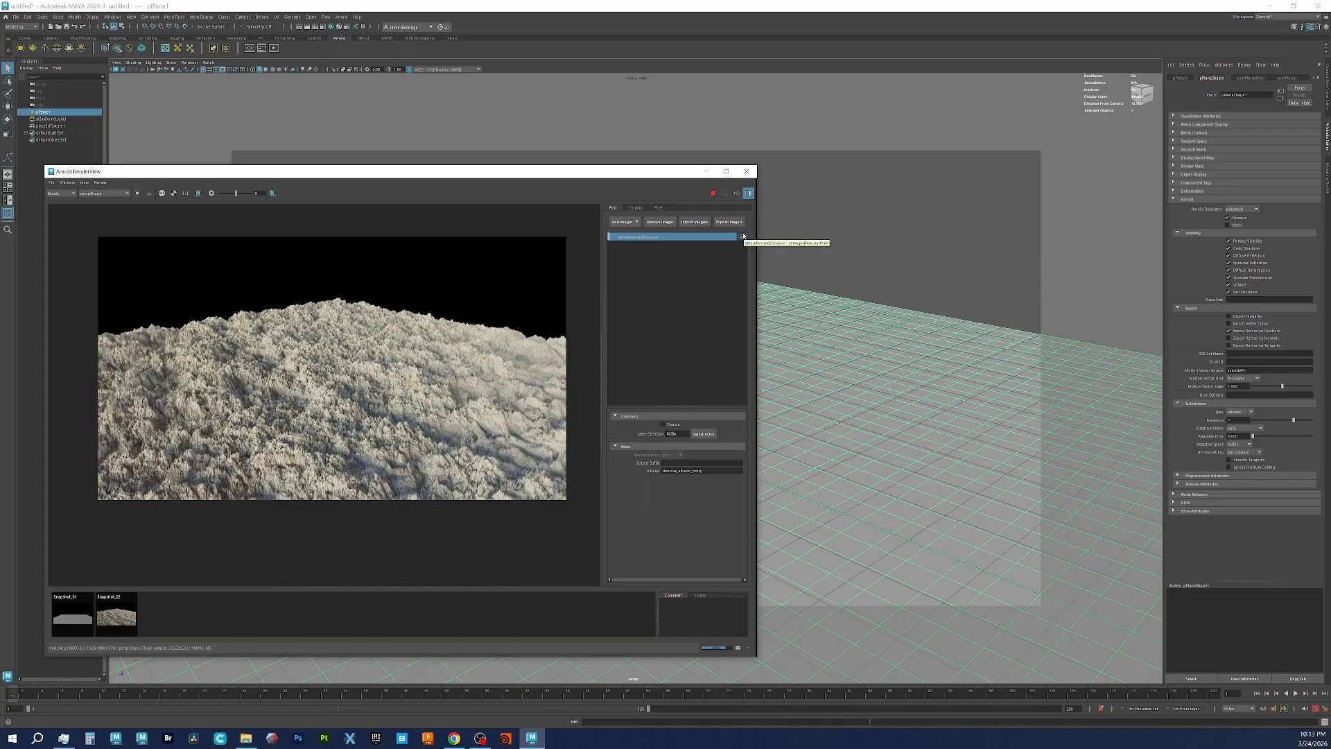
{"action": "left_click", "coordinate": [748, 193]}
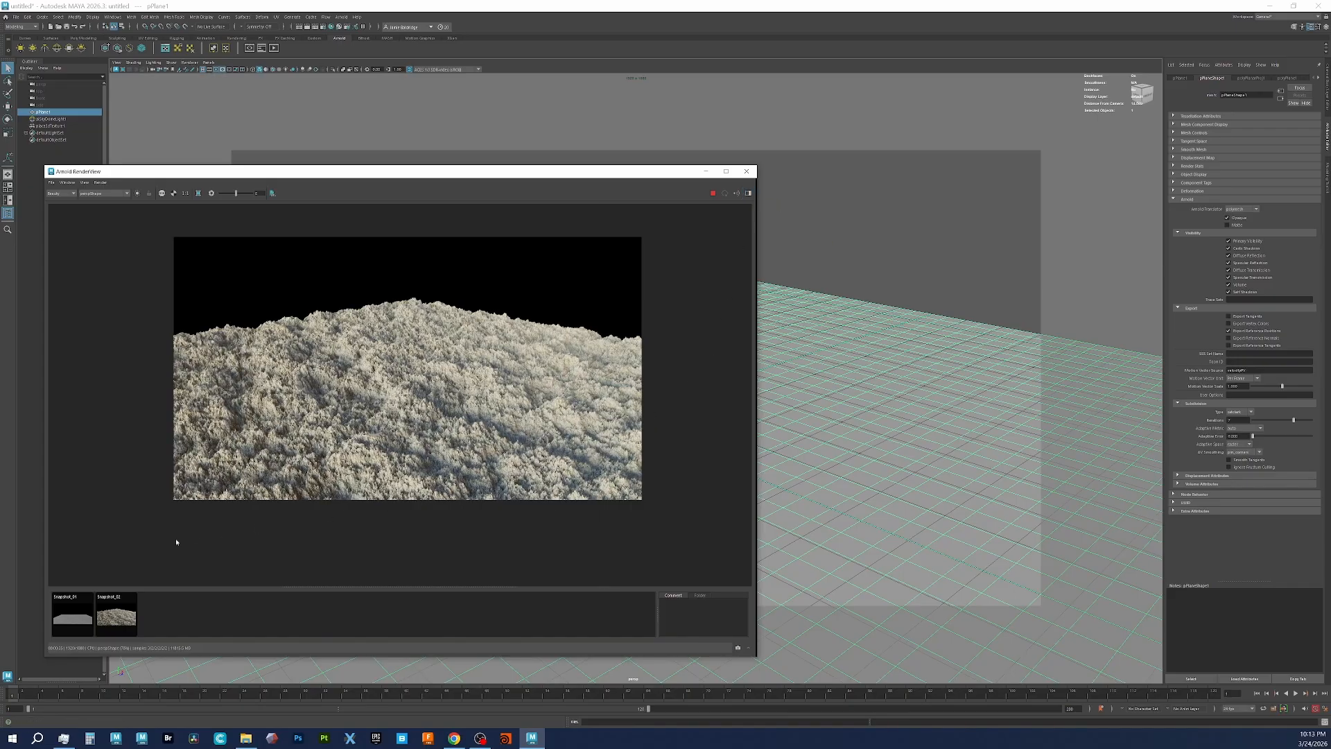
{"action": "left_click", "coordinate": [121, 613]}
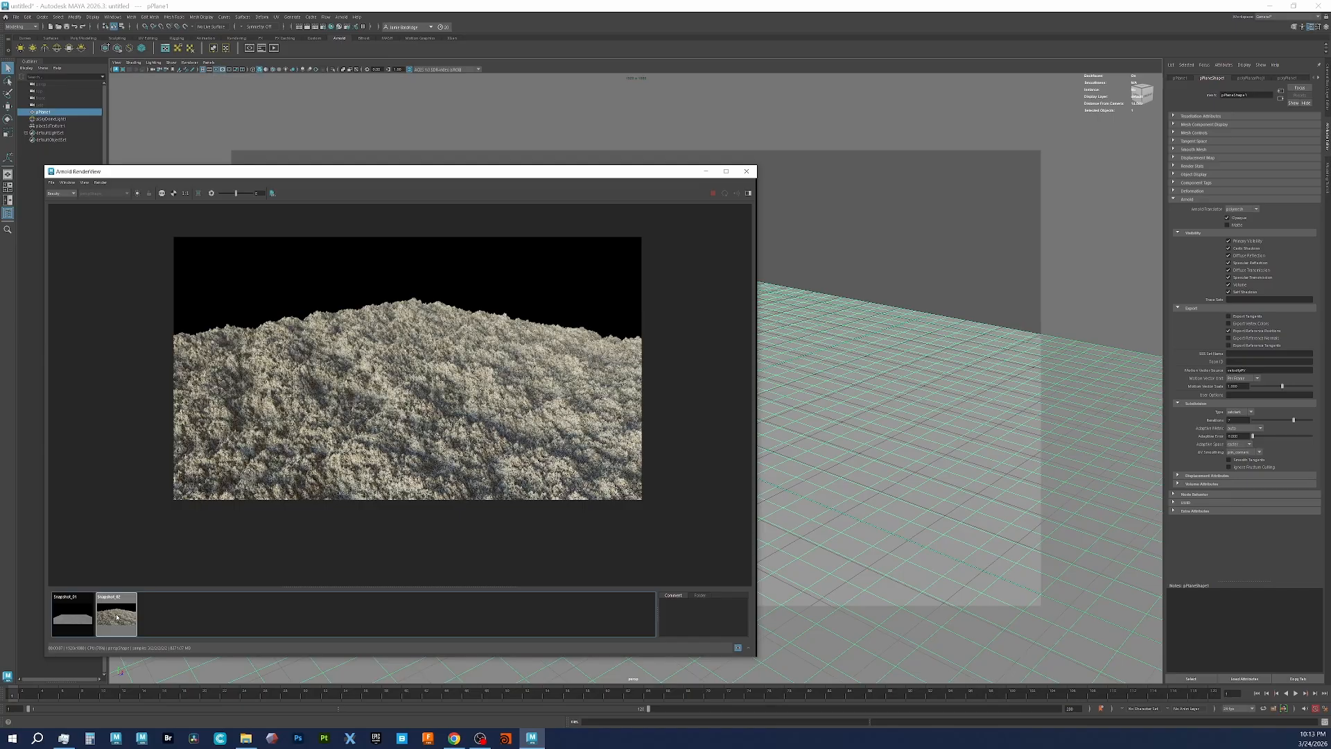
{"action": "left_click", "coordinate": [117, 617]}
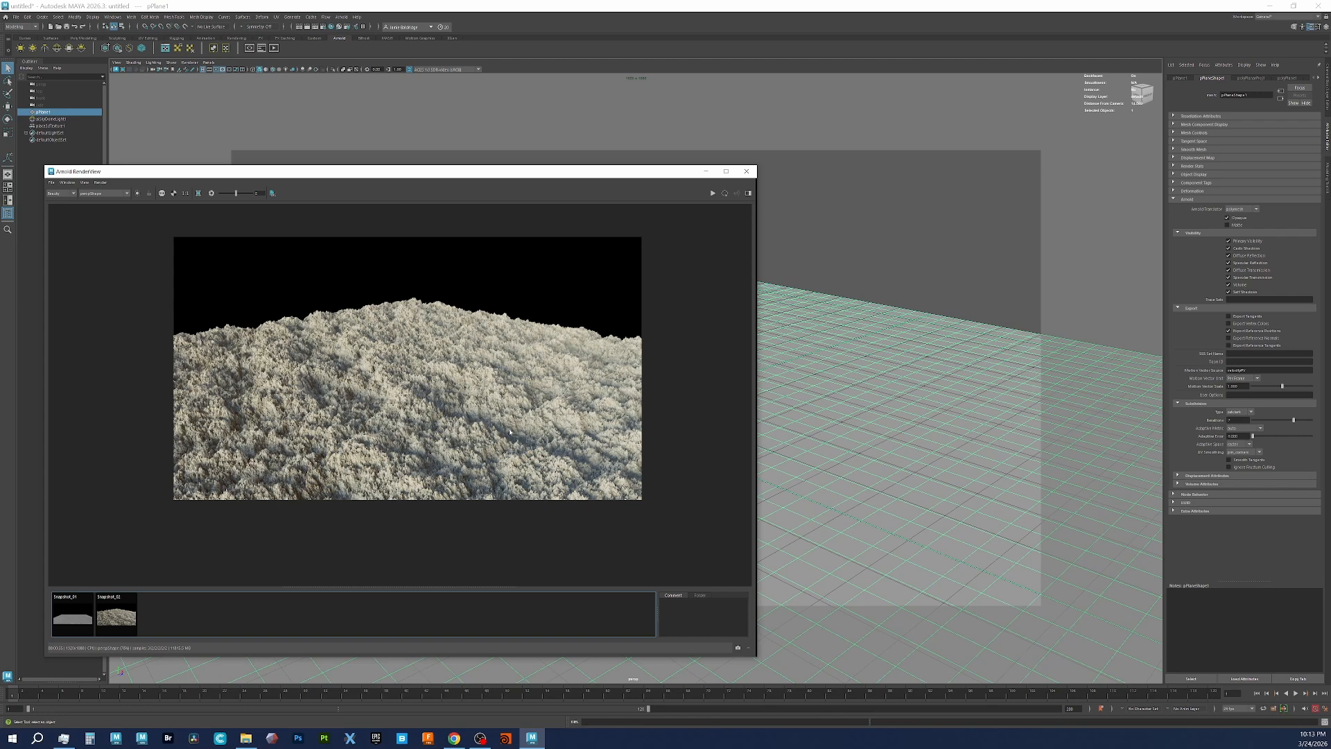
{"action": "left_click", "coordinate": [706, 172]}
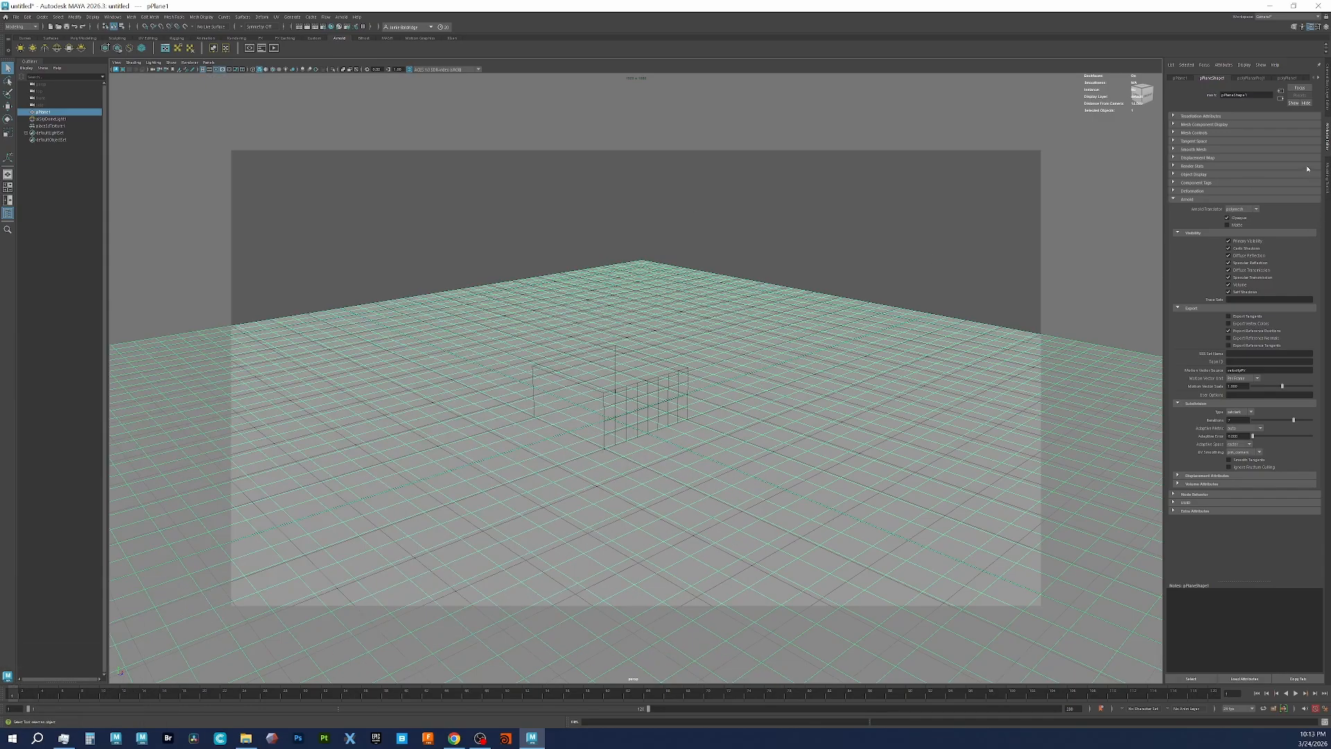
Step: Break the displacement connection of the plane's shading group and connect a File texture in its place
{"action": "left_click", "coordinate": [1319, 78]}
{"action": "left_click", "coordinate": [1291, 78]}
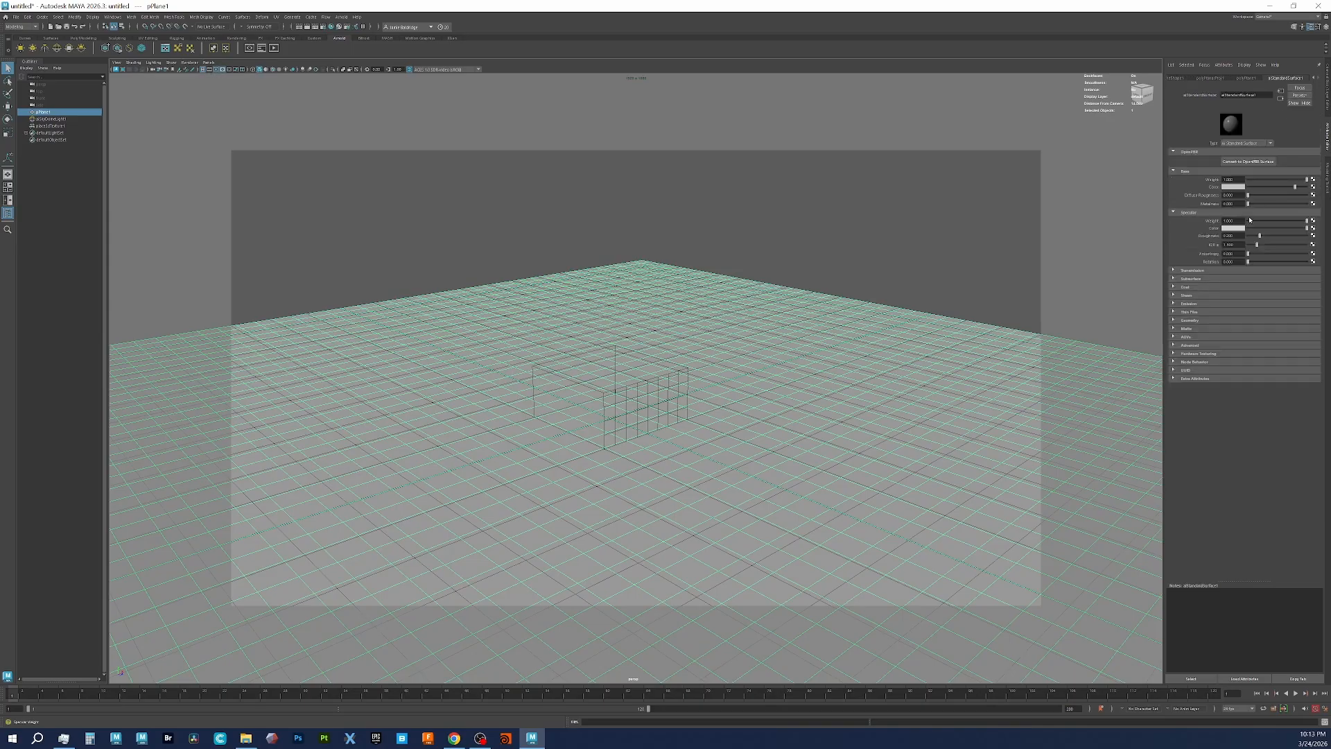
{"action": "left_click", "coordinate": [1281, 100]}
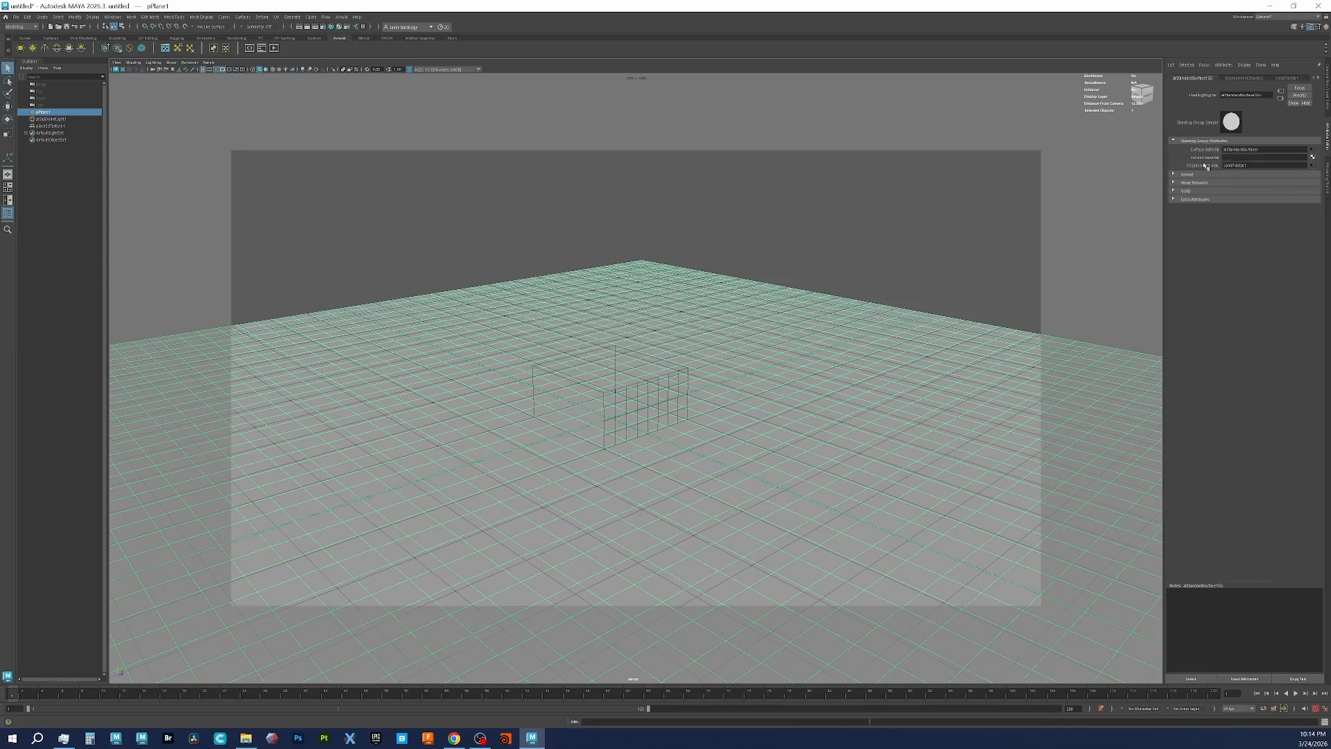
{"action": "right_click", "coordinate": [1205, 165]}
{"action": "left_click", "coordinate": [1265, 181]}
{"action": "left_click", "coordinate": [1313, 165]}
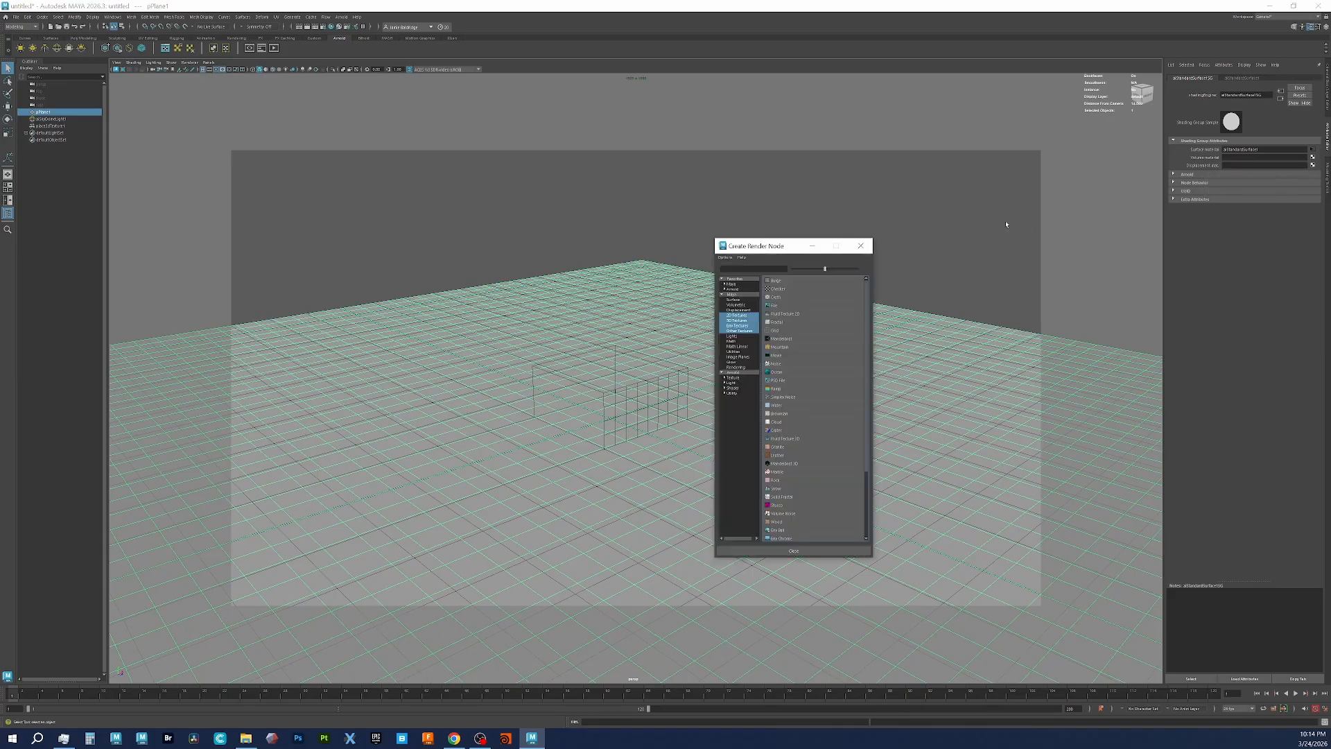
{"action": "left_click", "coordinate": [781, 306]}
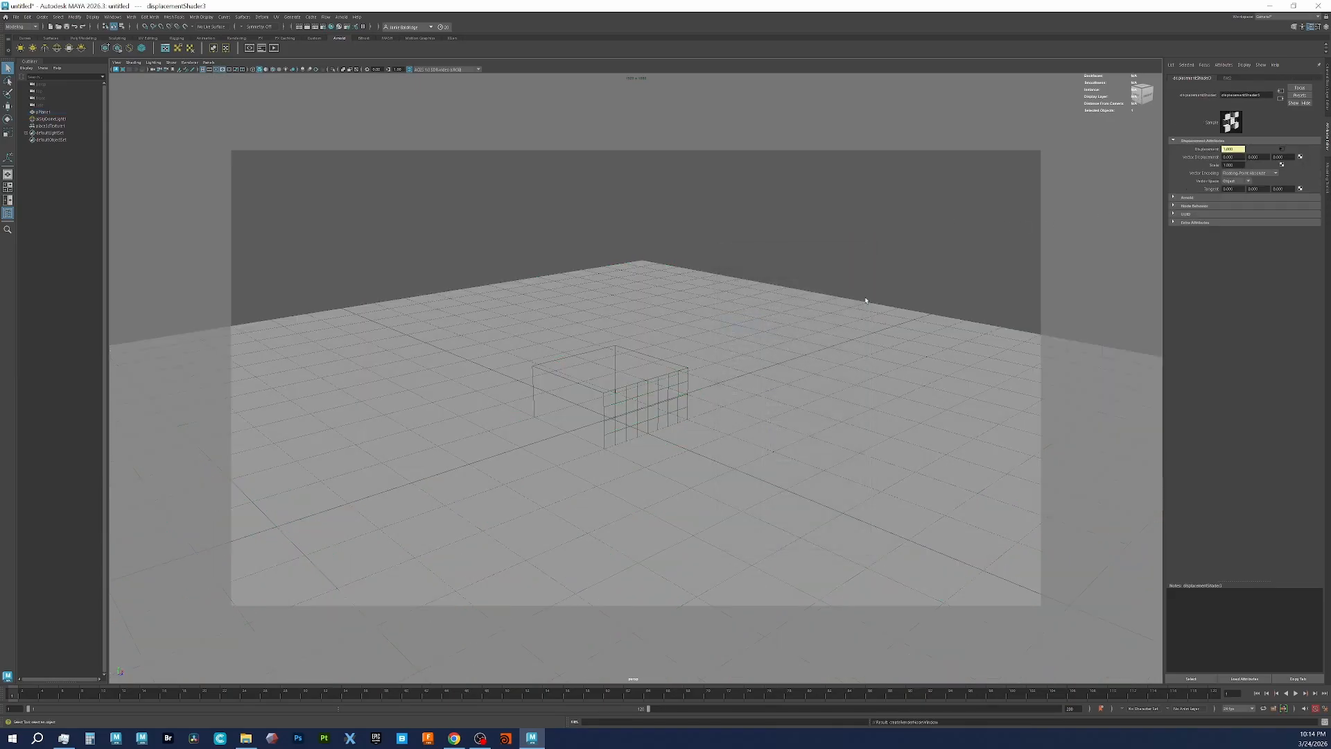
Step: Set the scale of the File texture's displacement shader to 0.3
{"action": "left_click", "coordinate": [1237, 165]}
{"action": "type", "text": "0.3"}
{"action": "key", "text": "Return"}
Step: Load the BrickSmall bump image from the stone textures folder into the displacement's File texture
{"action": "left_click", "coordinate": [1282, 149]}
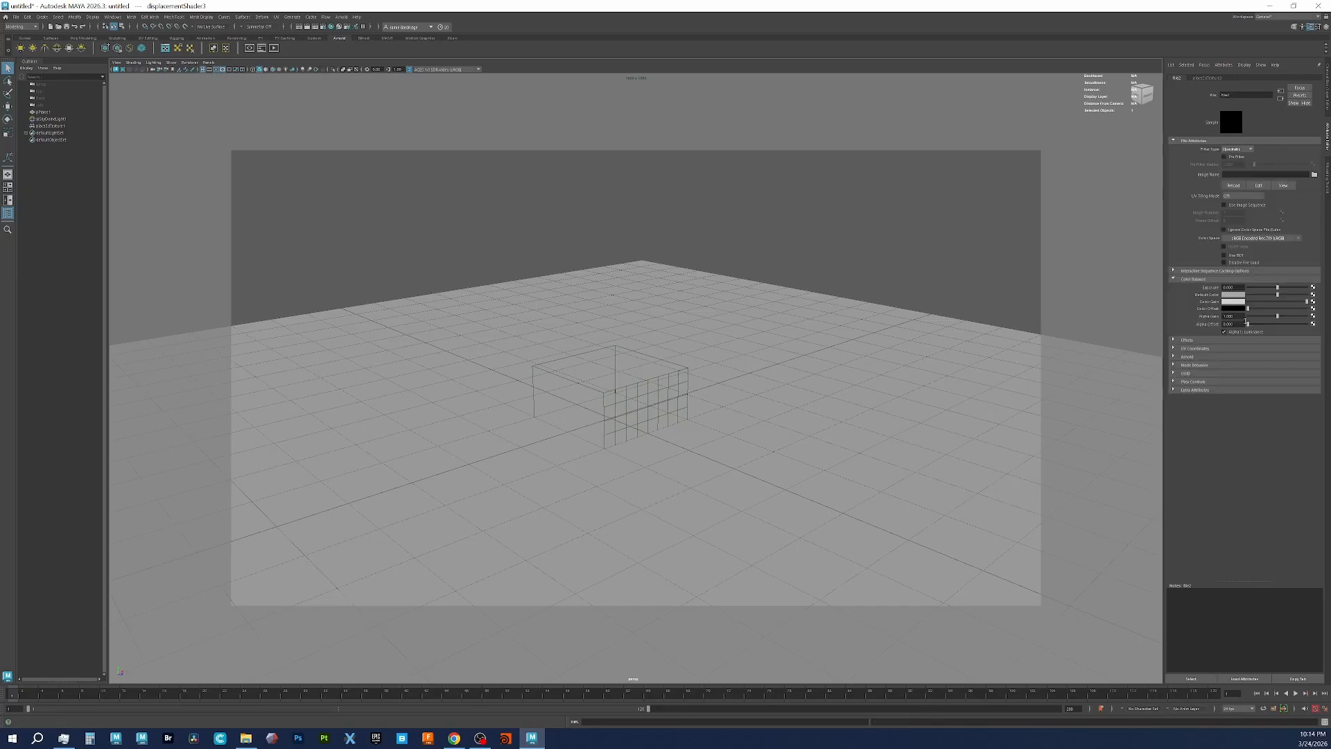
{"action": "left_click", "coordinate": [1314, 174]}
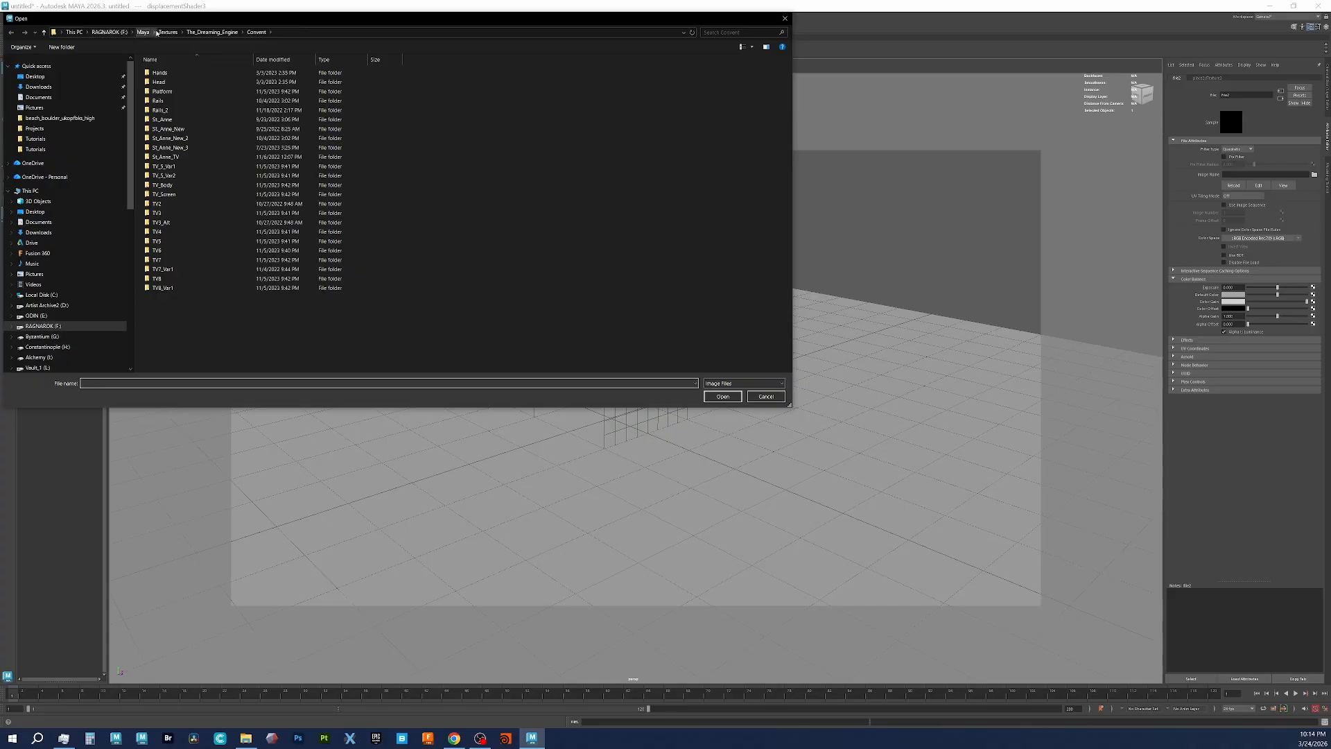
{"action": "left_click", "coordinate": [168, 32]}
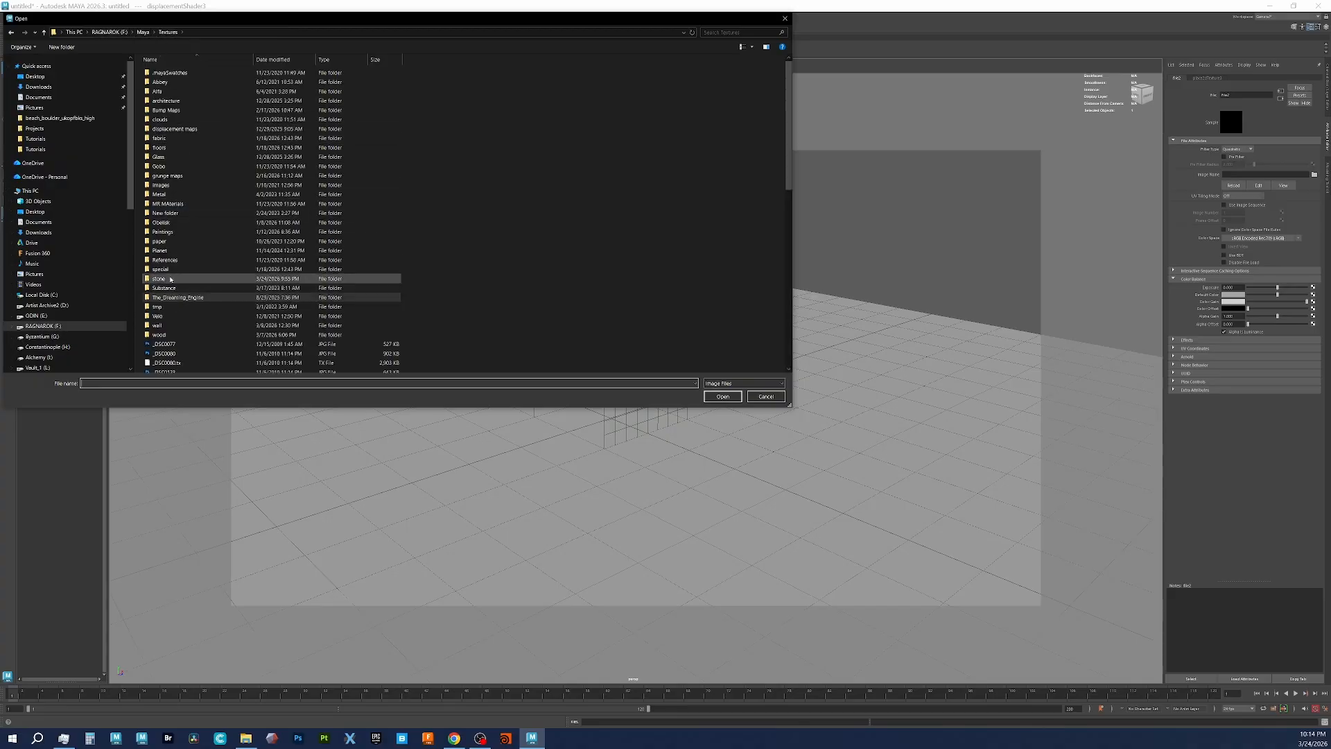
{"action": "double_click", "coordinate": [160, 278]}
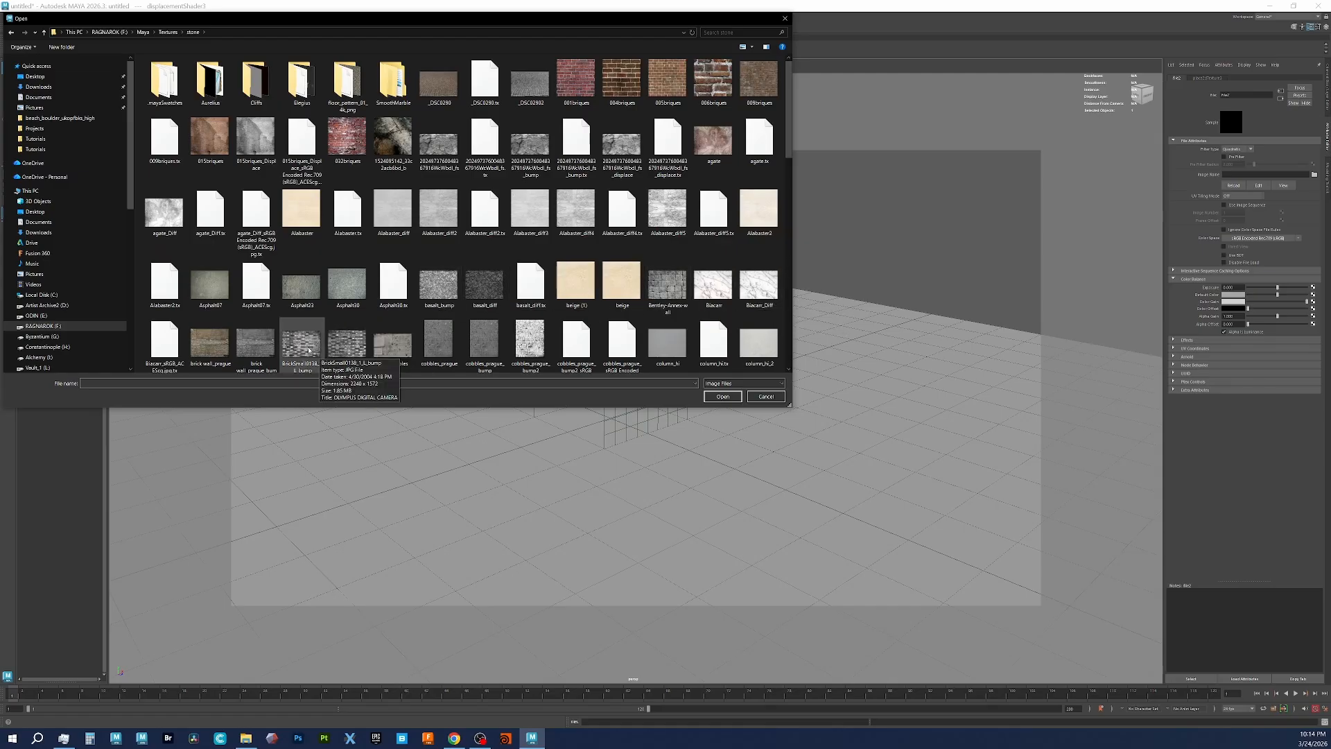
{"action": "double_click", "coordinate": [310, 350]}
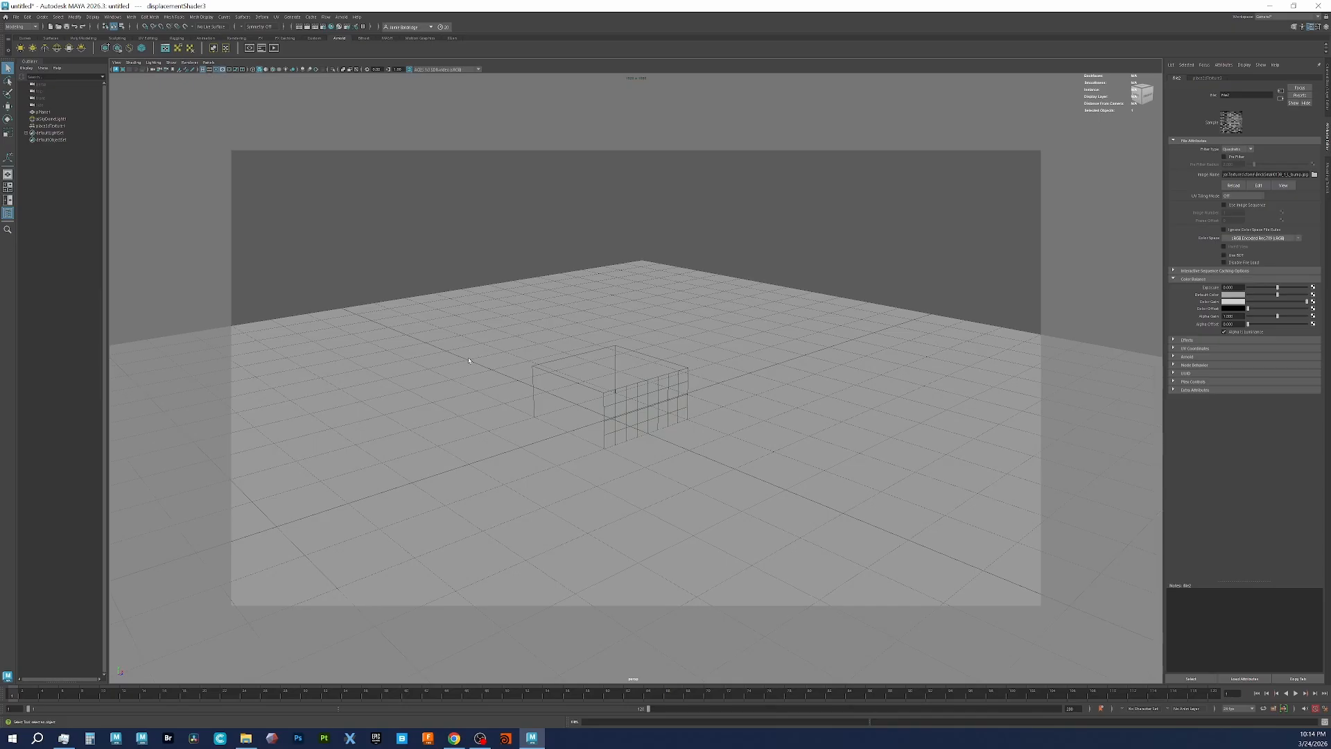
Step: Set the brick File texture's Alpha Offset to -0.5 and render the displaced plane in the Arnold RenderView
{"action": "left_click", "coordinate": [1241, 323]}
{"action": "type", "text": "-.5"}
{"action": "key", "text": "Return"}
{"action": "key", "text": "alt+Tab"}
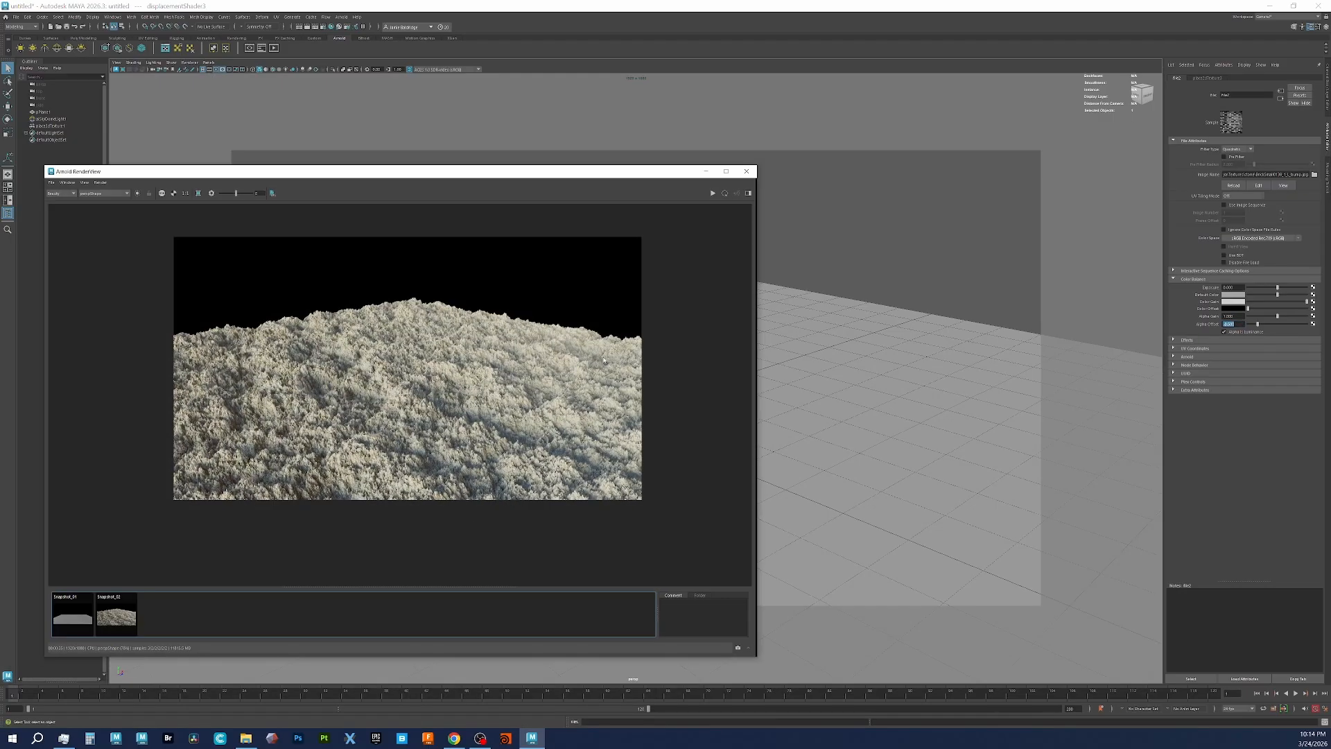
{"action": "left_click", "coordinate": [713, 194]}
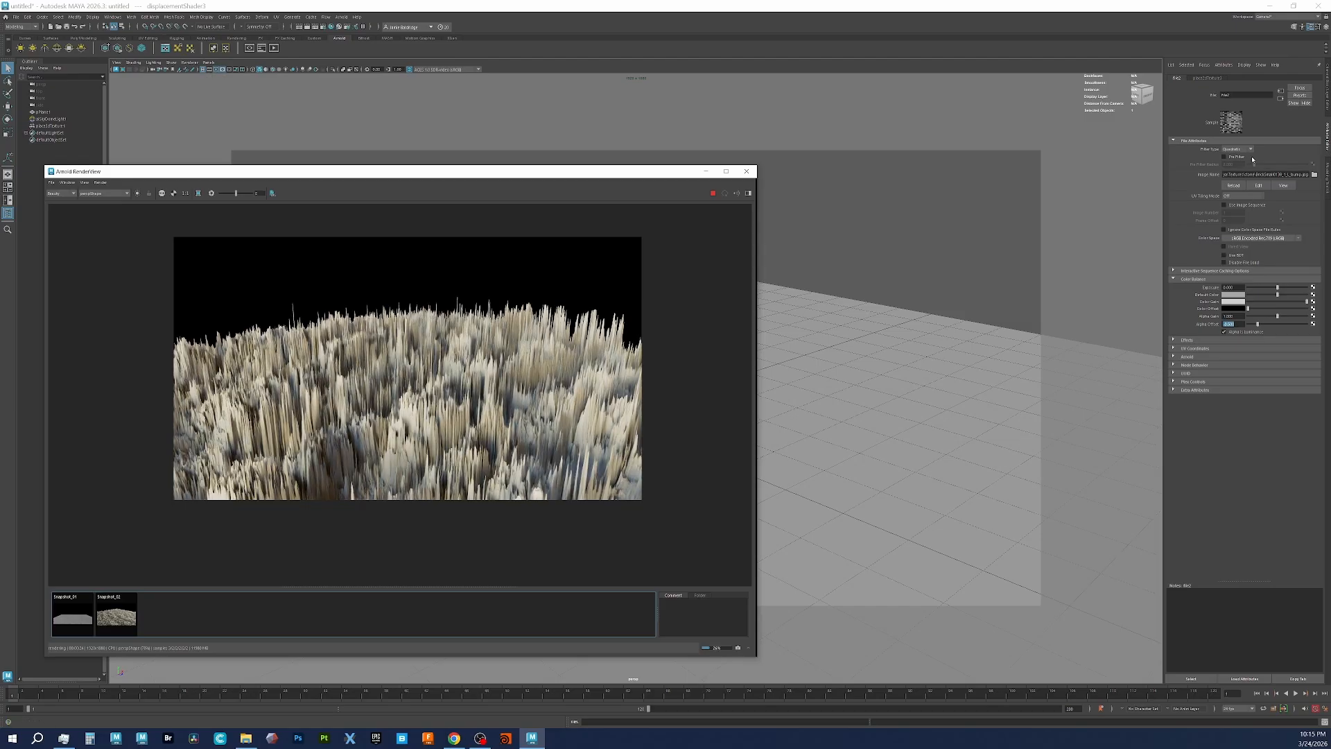
Step: Change the scale of the brick texture's displacement shader while the live render is running
{"action": "left_click", "coordinate": [1280, 97]}
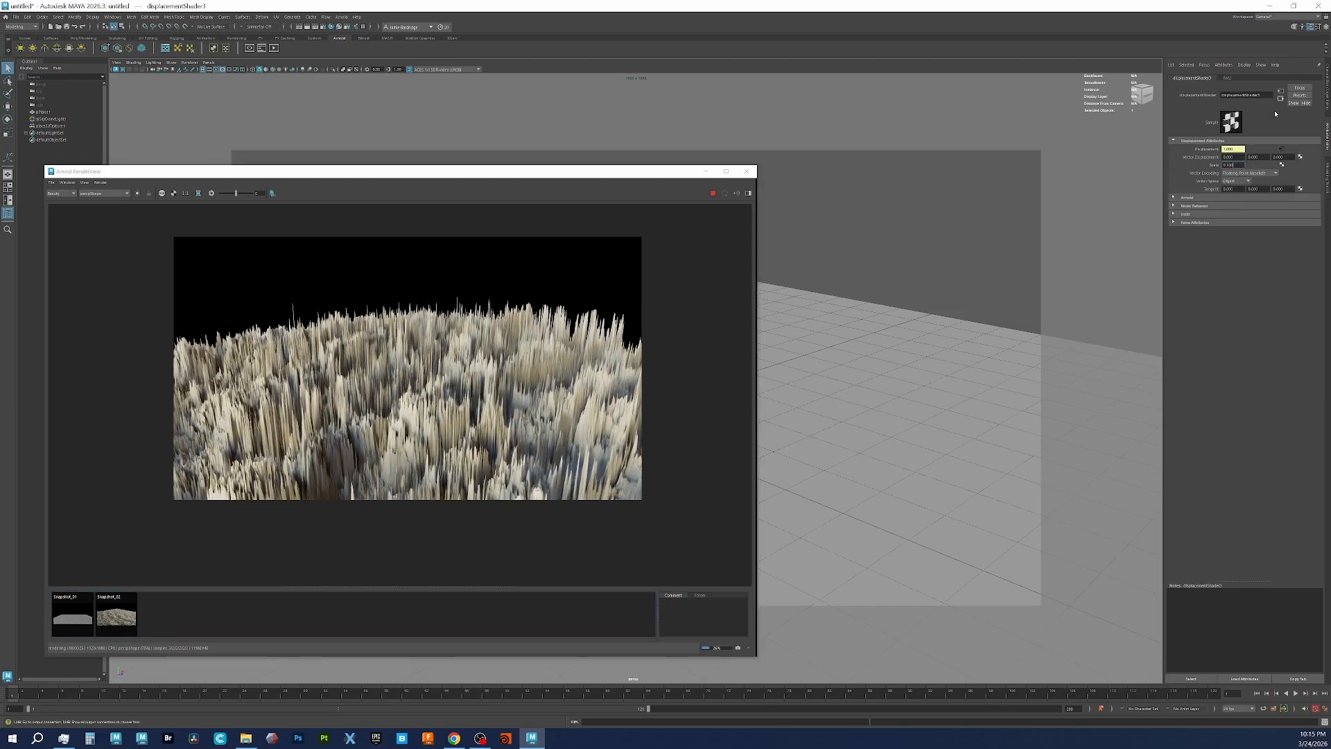
{"action": "double_click", "coordinate": [1235, 164]}
{"action": "type", "text": "25"}
{"action": "key", "text": "Return"}
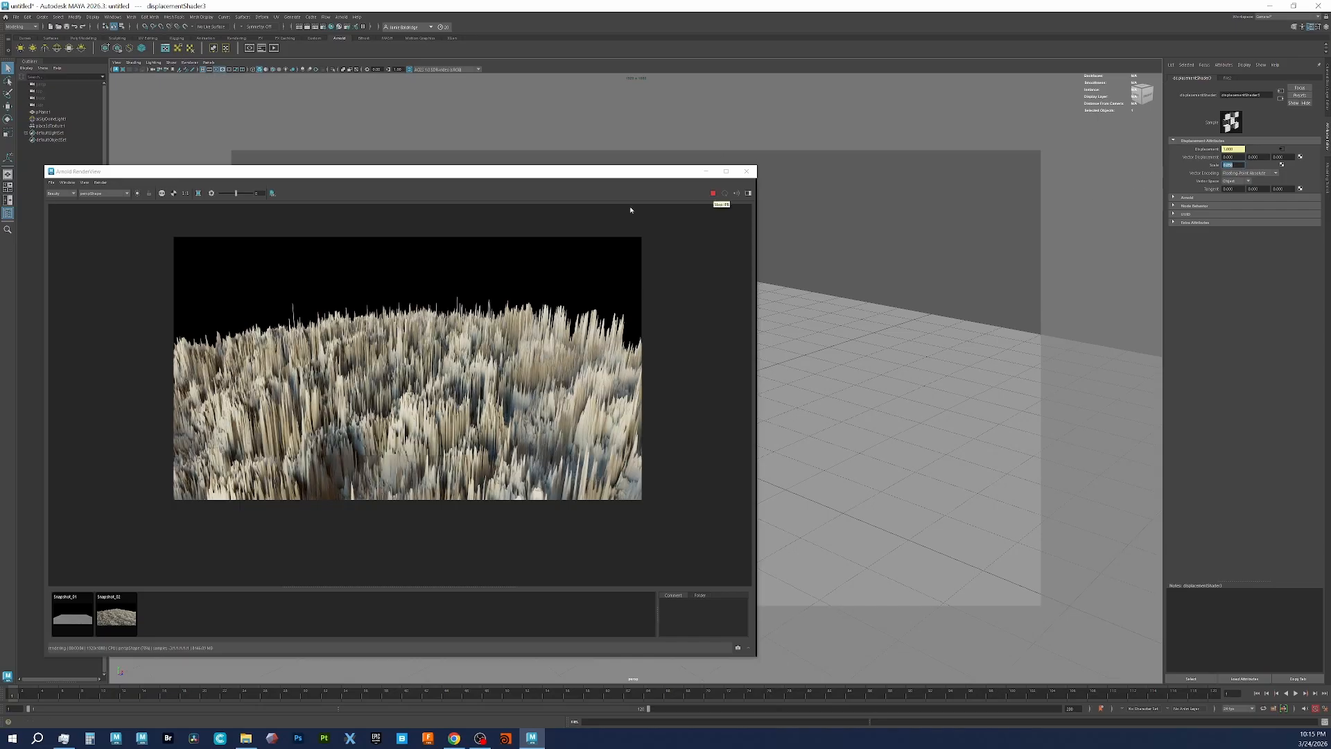
Step: Update the full scene in the Arnold RenderView to refresh the displaced brick plane, and stop the live render
{"action": "left_click", "coordinate": [100, 182]}
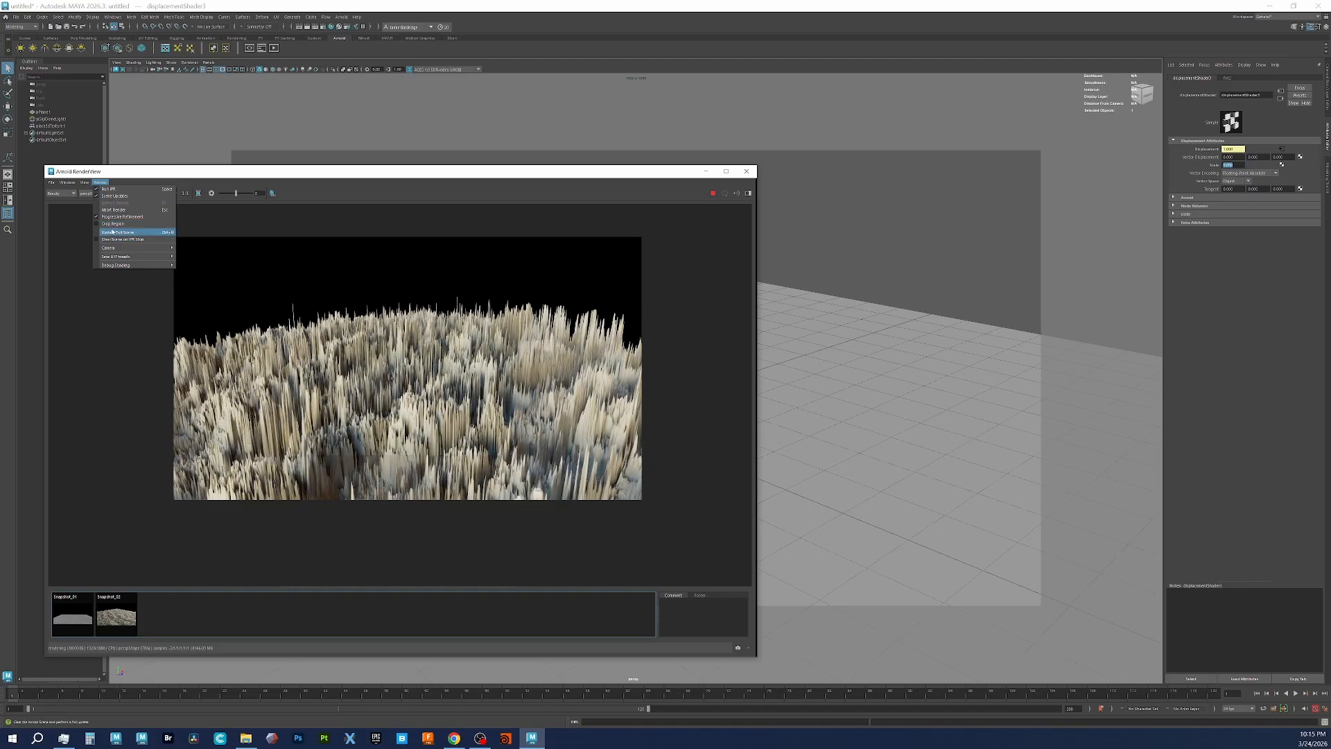
{"action": "left_click", "coordinate": [113, 232]}
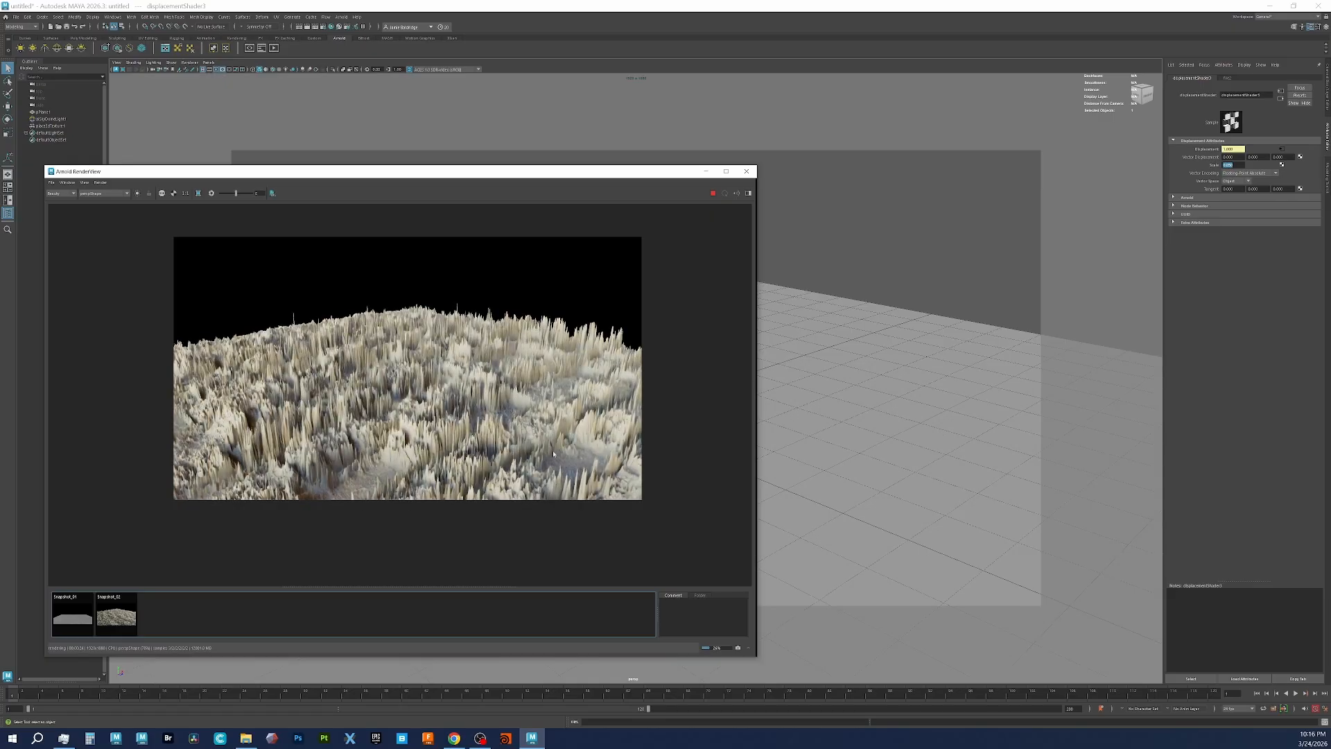
{"action": "left_click", "coordinate": [713, 194]}
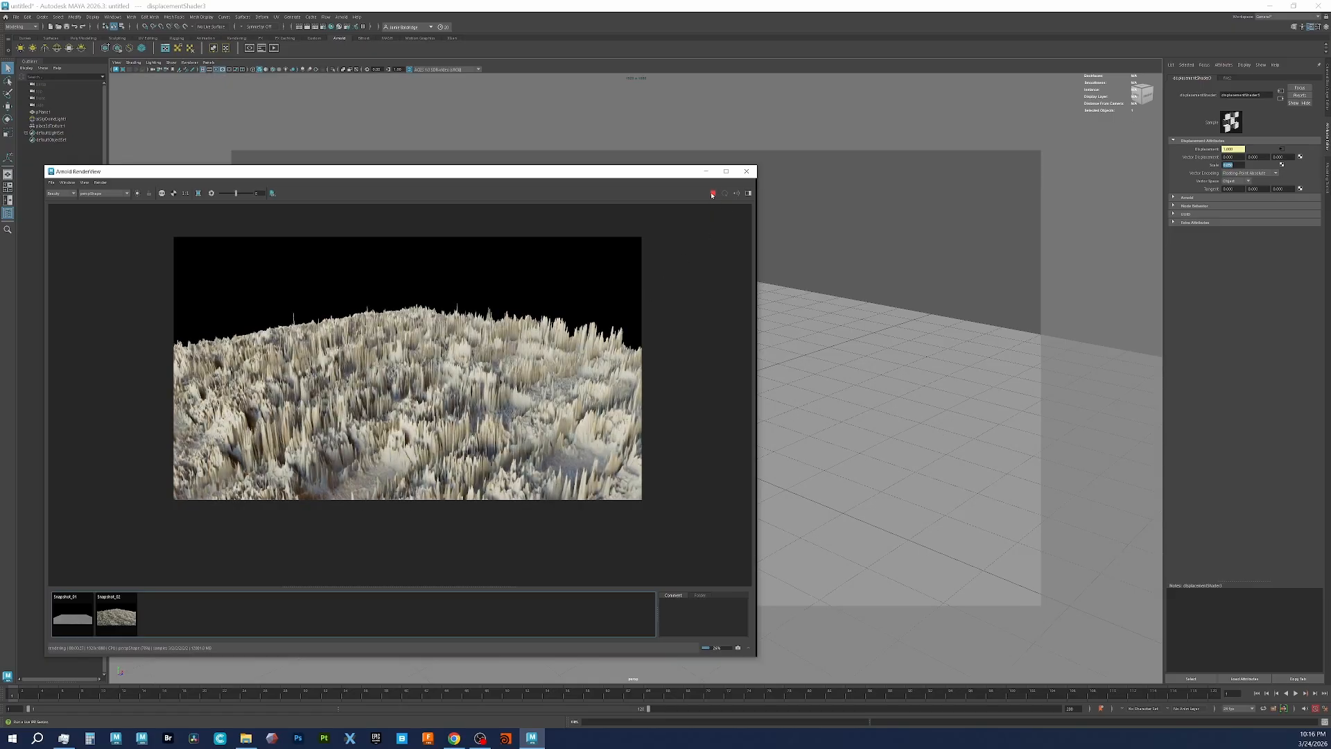
Step: Reduce the brick displacement shader's scale in several passes, rendering the plane after each change to compare the relief
{"action": "left_click", "coordinate": [1237, 166]}
{"action": "left_click_drag", "start_coordinate": [1234, 165], "coordinate": [1190, 164]}
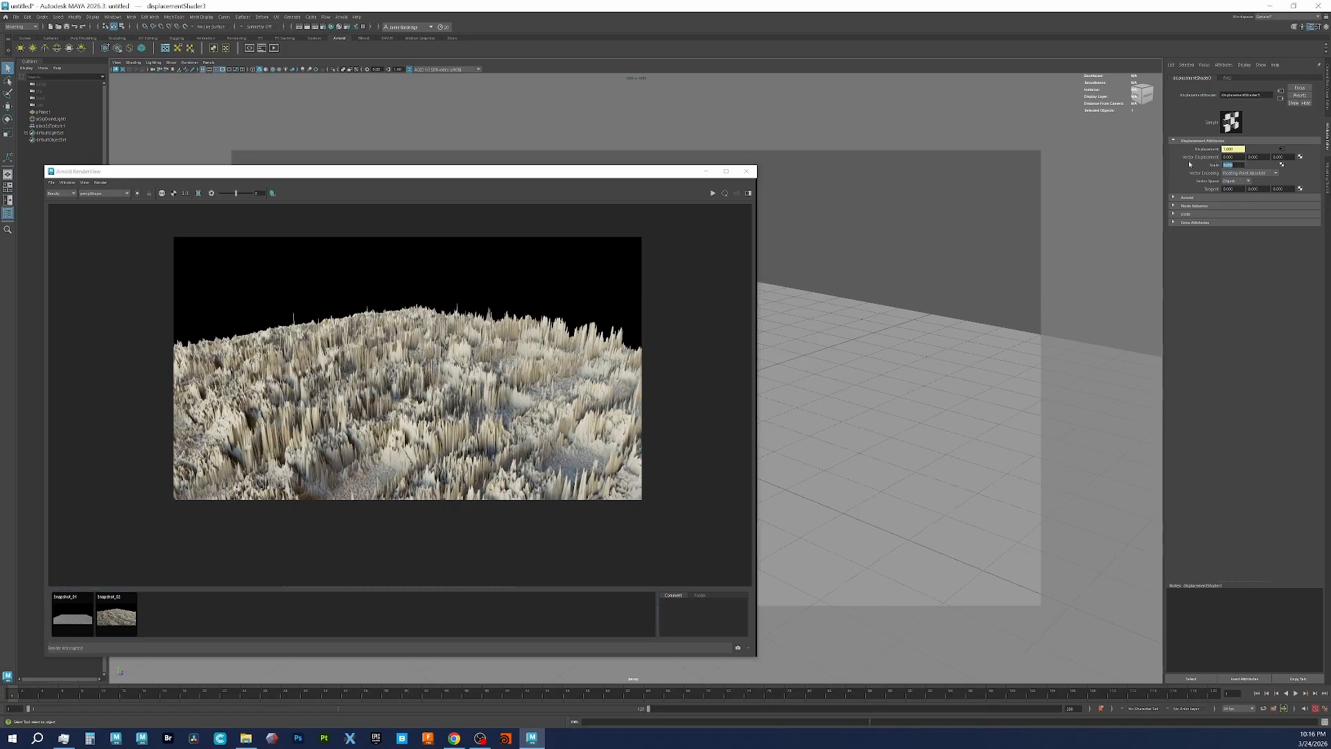
{"action": "type", "text": "1"}
{"action": "key", "text": "Return"}
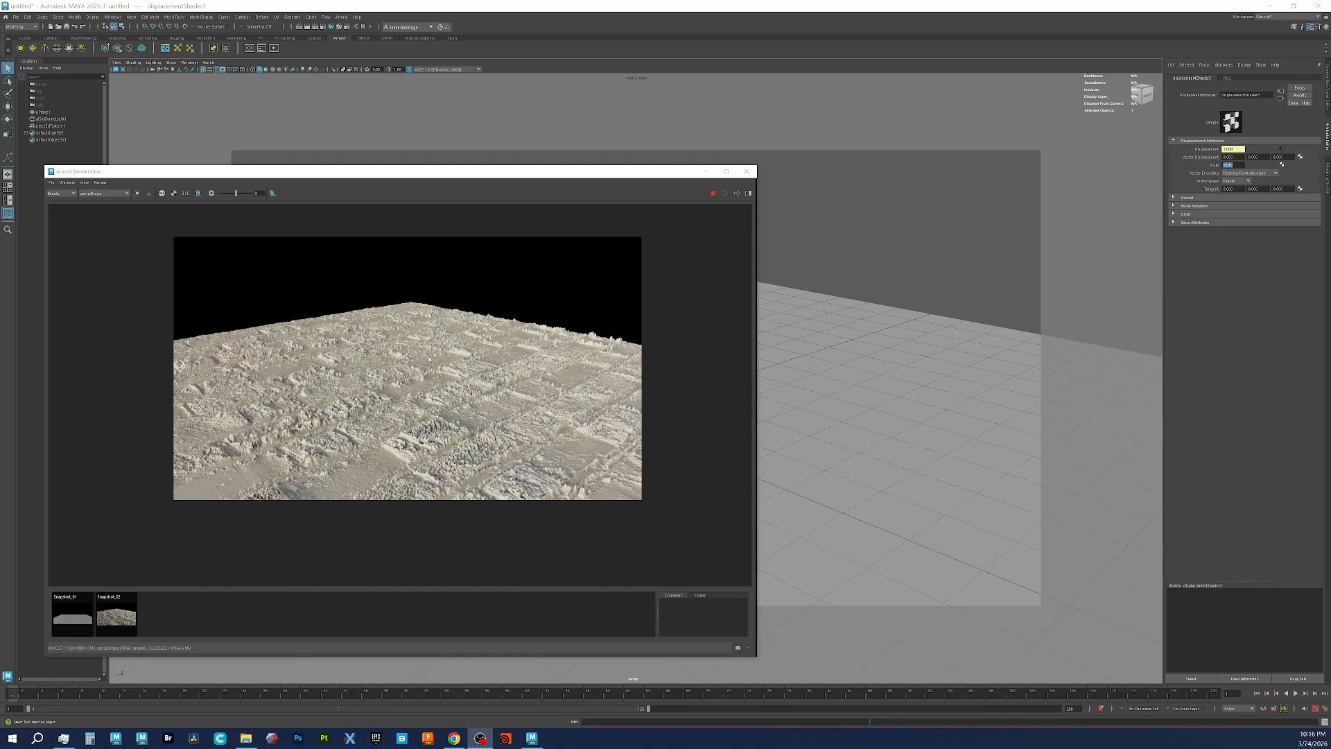
{"action": "left_click", "coordinate": [713, 193]}
{"action": "left_click", "coordinate": [1241, 159]}
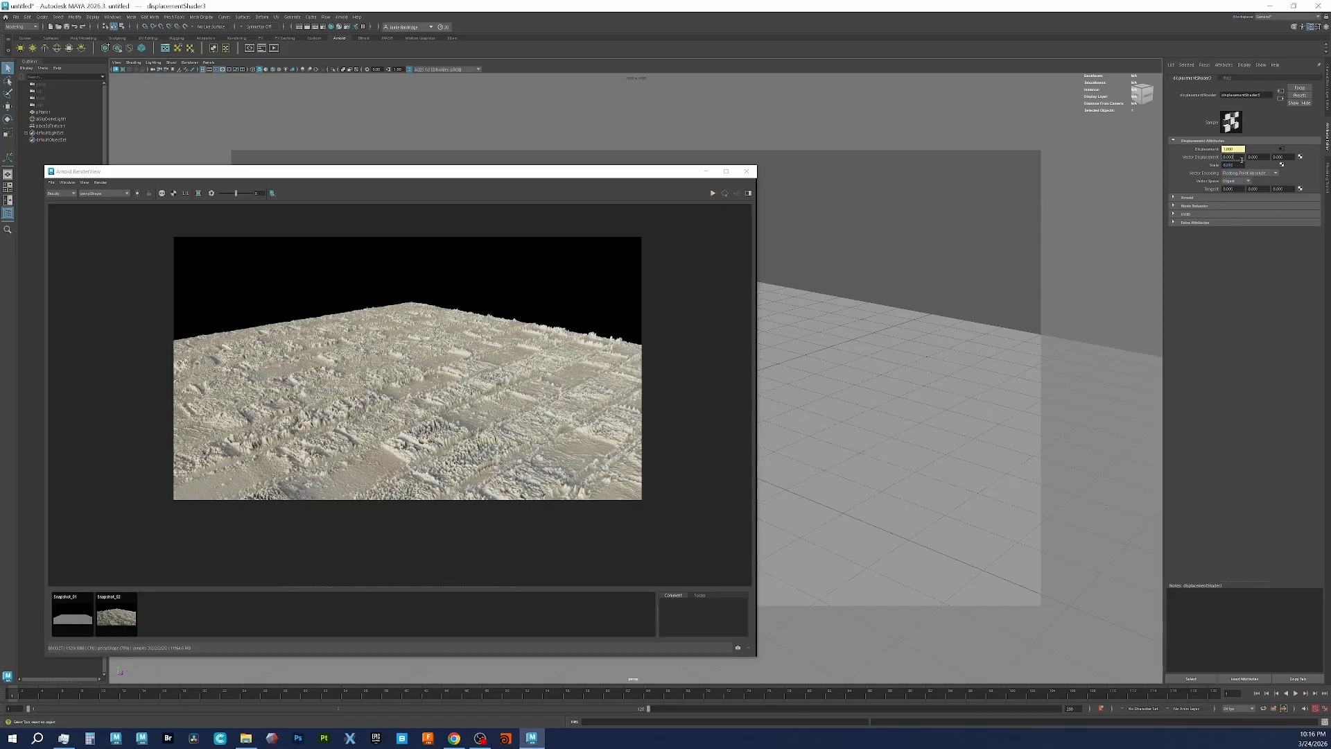
{"action": "left_click_drag", "start_coordinate": [1236, 166], "coordinate": [1224, 166]}
{"action": "type", "text": "0"}
{"action": "key", "text": "Return"}
{"action": "left_click", "coordinate": [712, 193]}
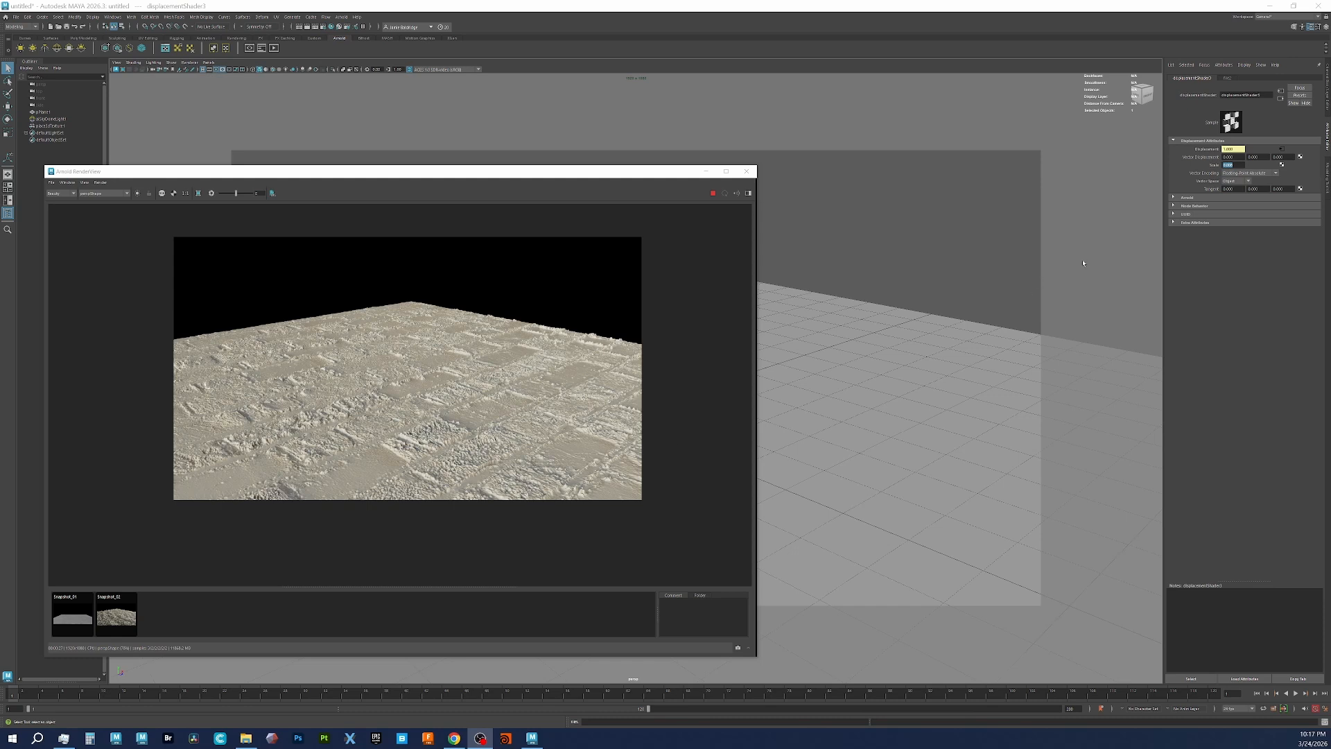
{"action": "left_click", "coordinate": [1233, 166]}
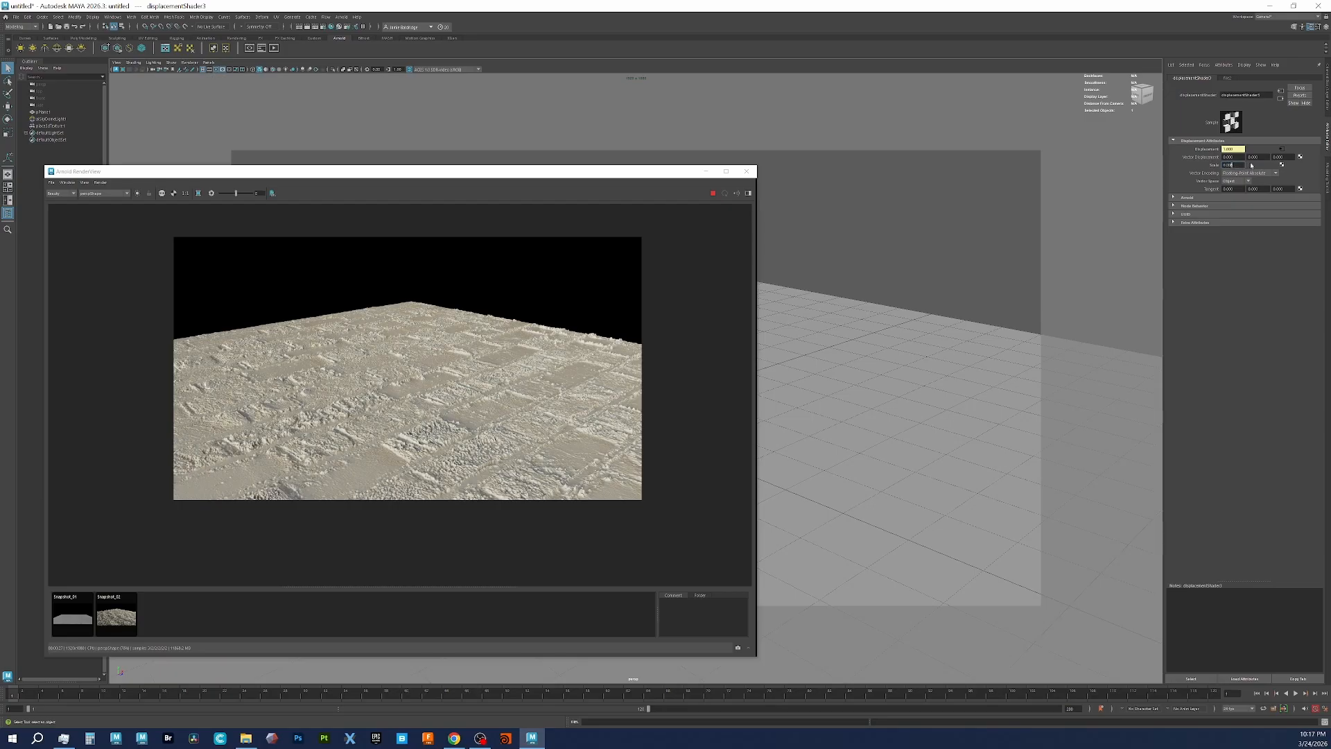
{"action": "key", "text": "Return"}
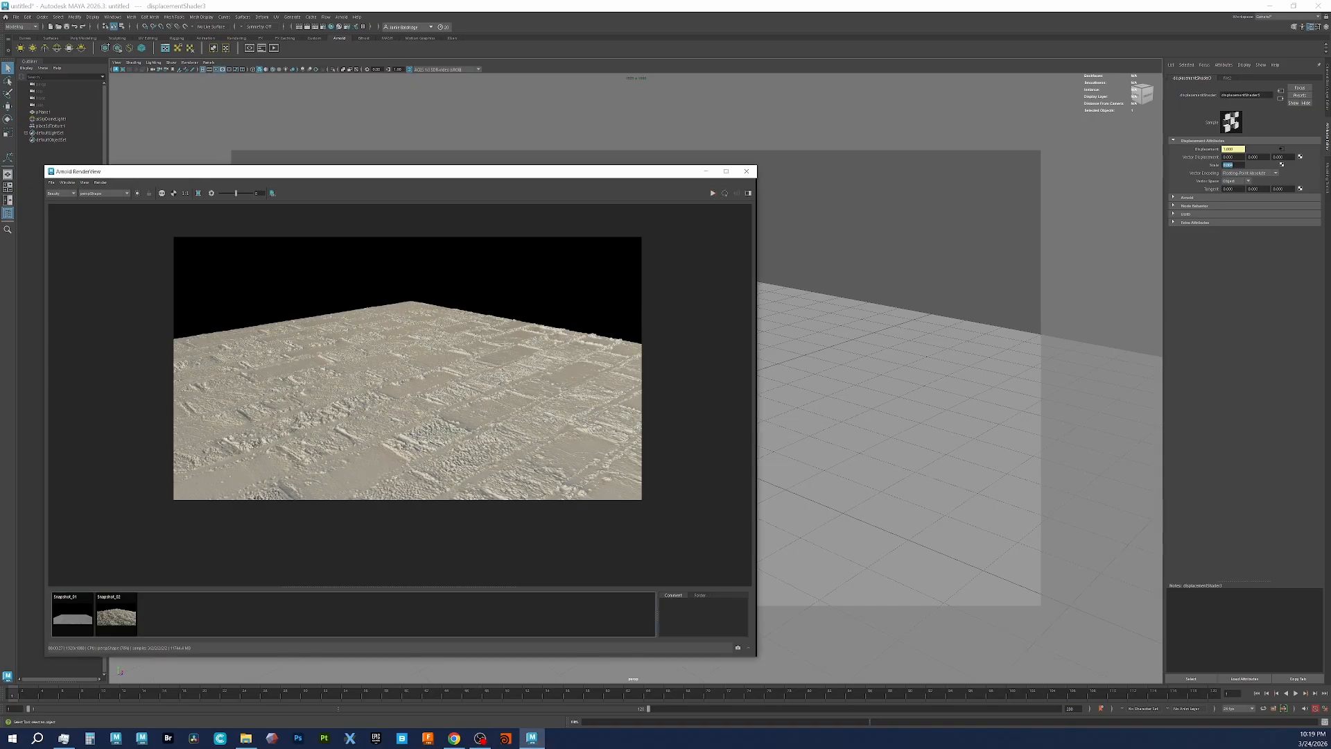
Step: Delete the displaced plane and the leftover 3D texture placement node from the scene
{"action": "left_click", "coordinate": [798, 390]}
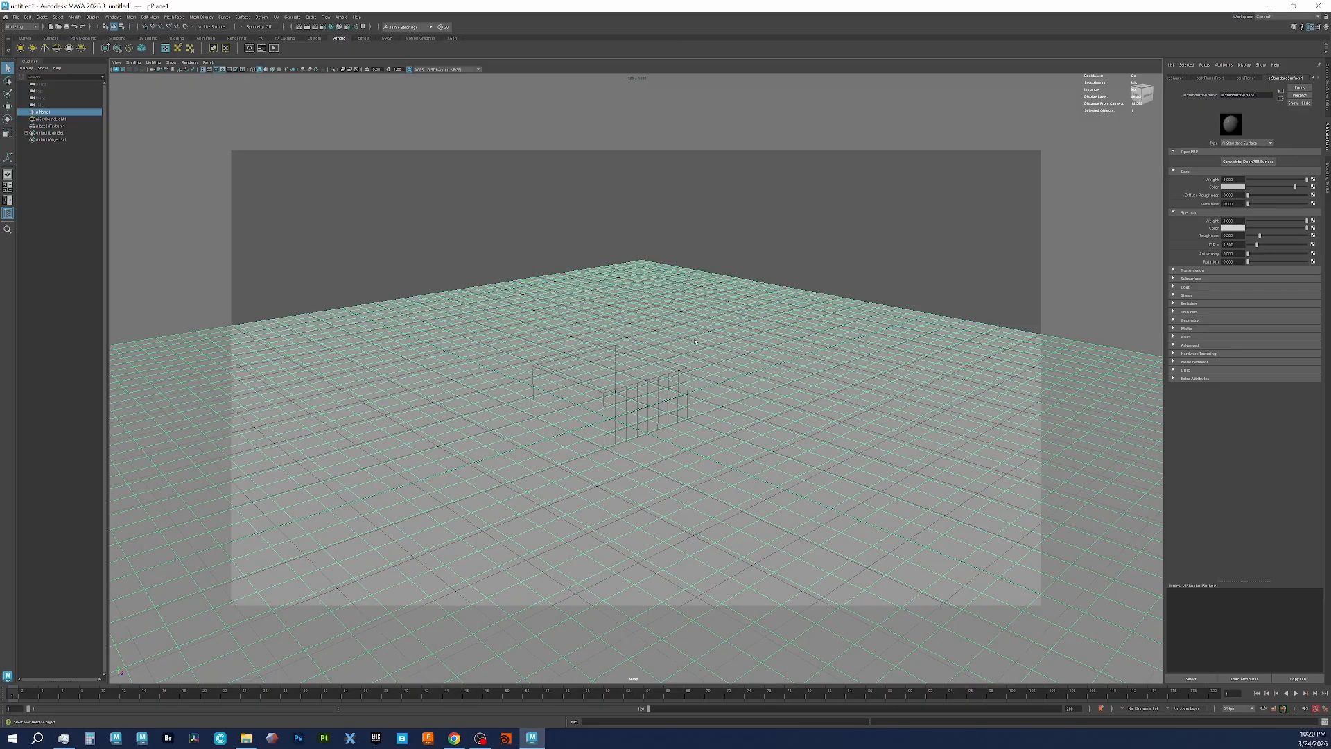
{"action": "key", "text": "Delete"}
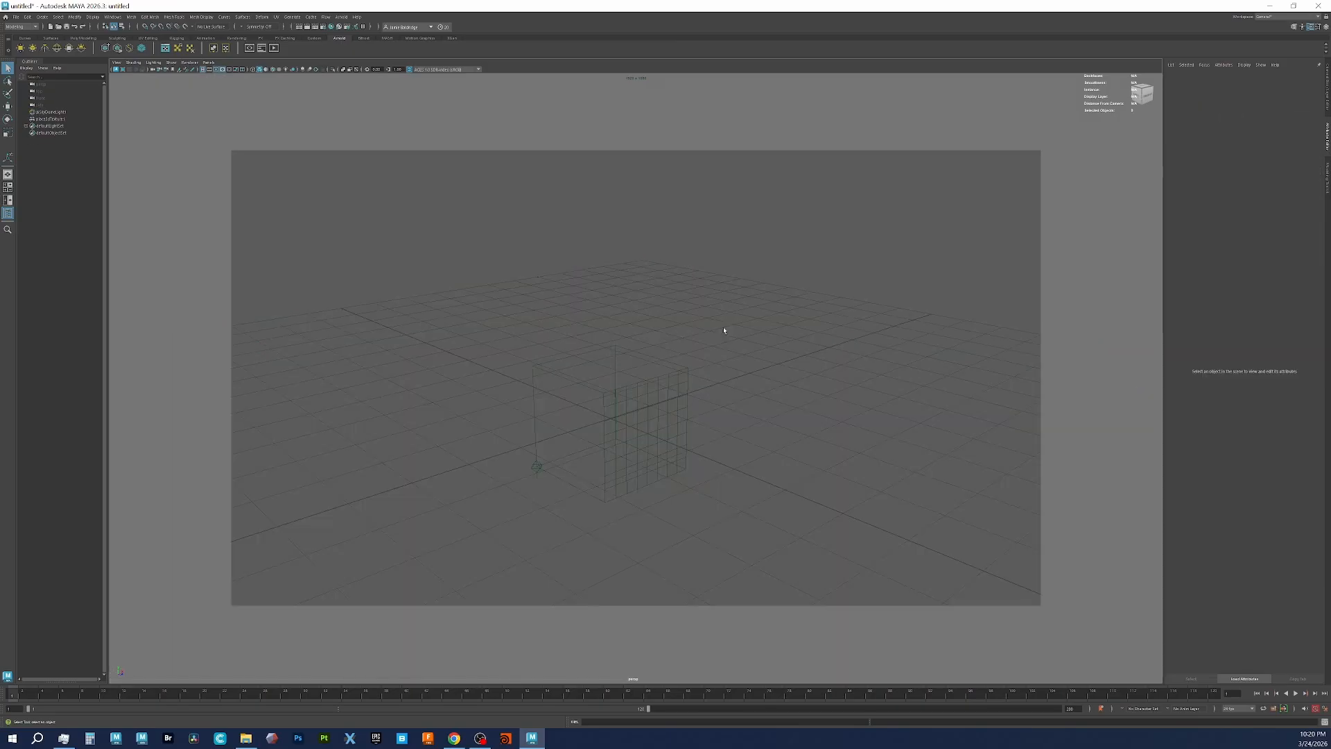
{"action": "left_click", "coordinate": [669, 437]}
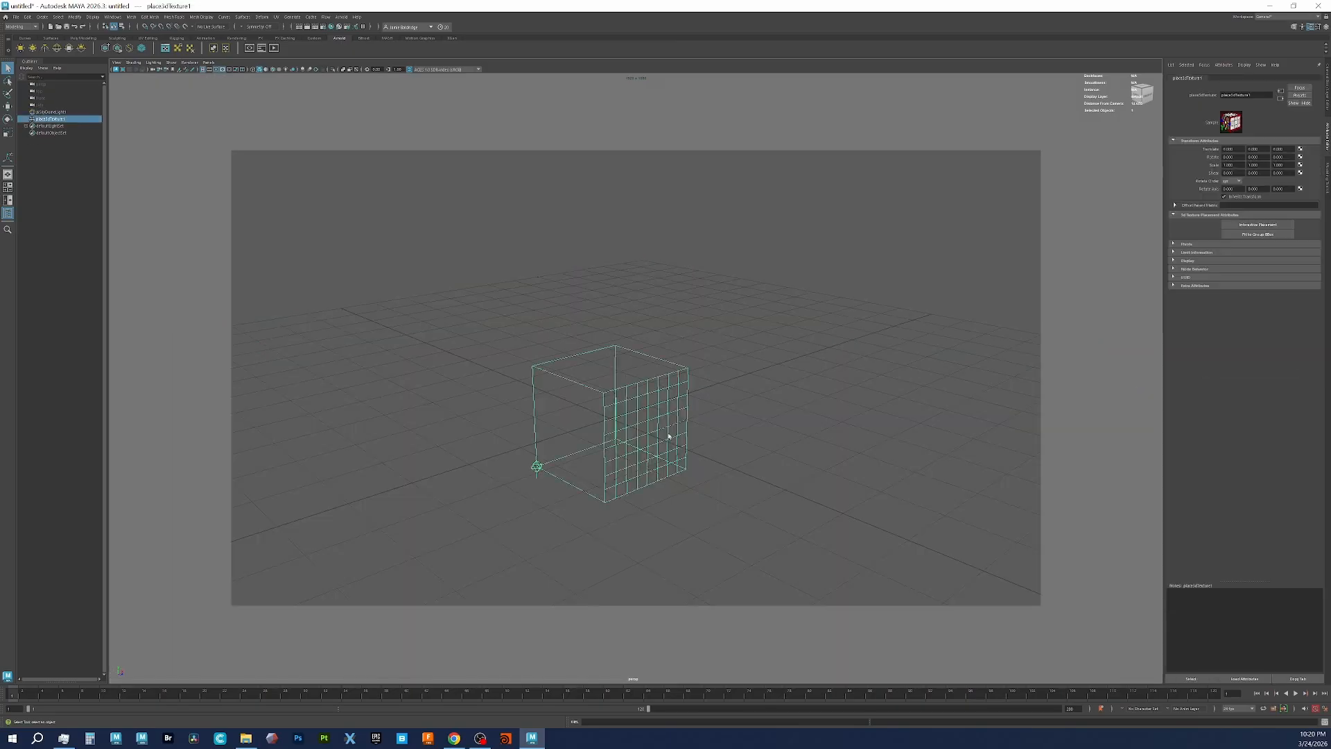
{"action": "key", "text": "Delete"}
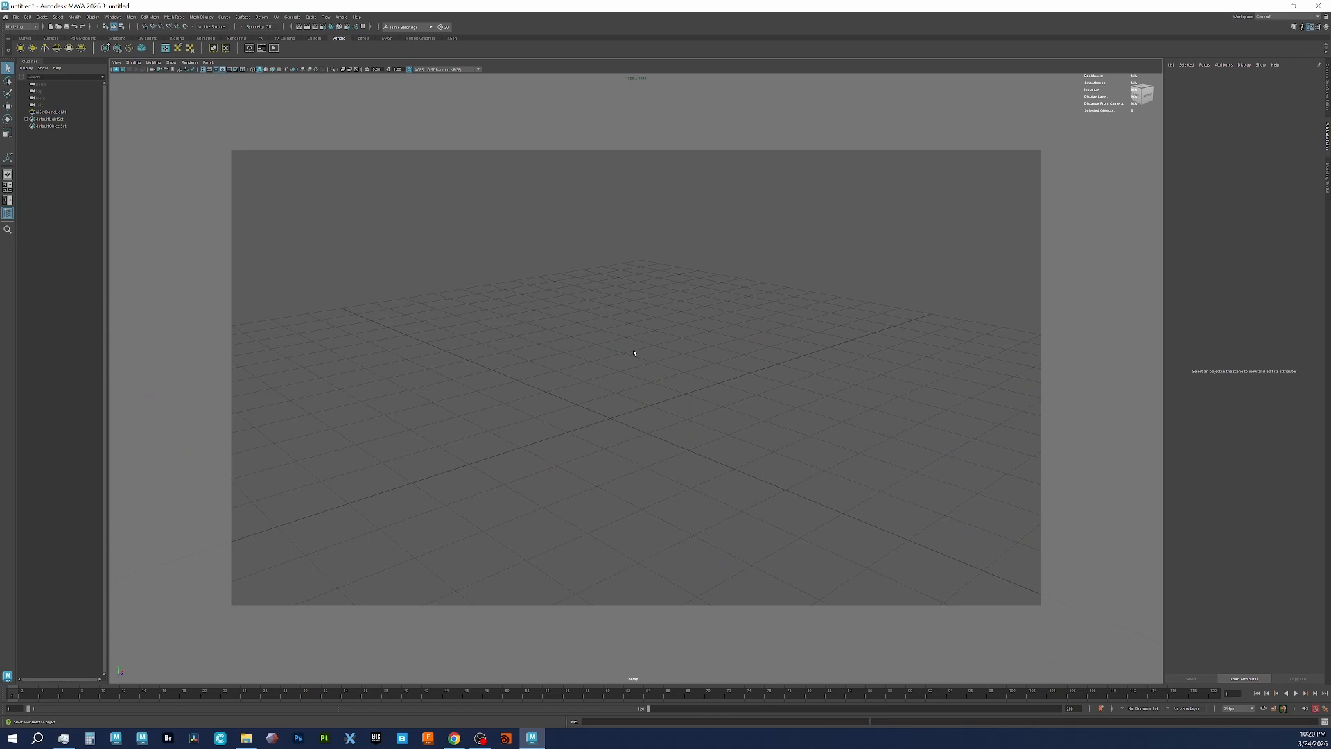
Step: Create a polygon Platonic solid and raise its subdivisions to the slider's maximum to form a dense sphere
{"action": "key", "text": "space"}
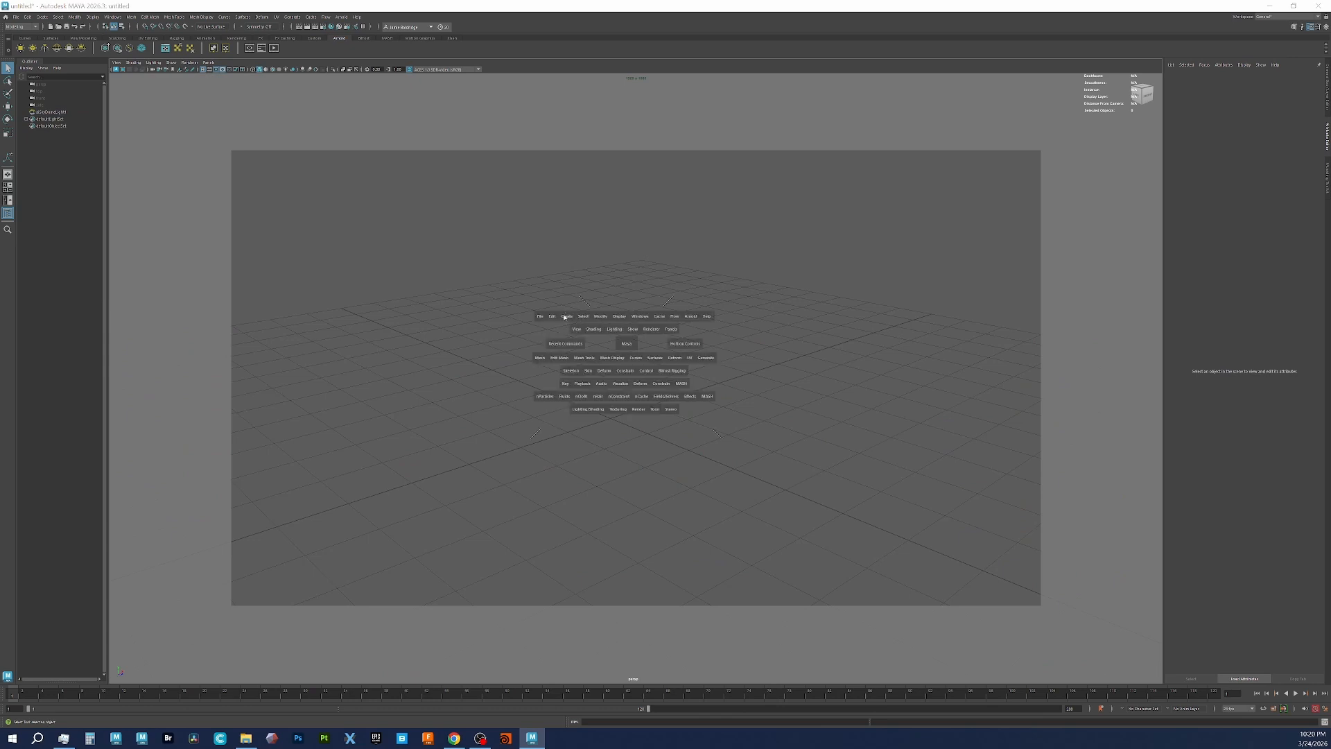
{"action": "left_click", "coordinate": [565, 317]}
{"action": "mouse_move", "coordinate": [656, 350]}
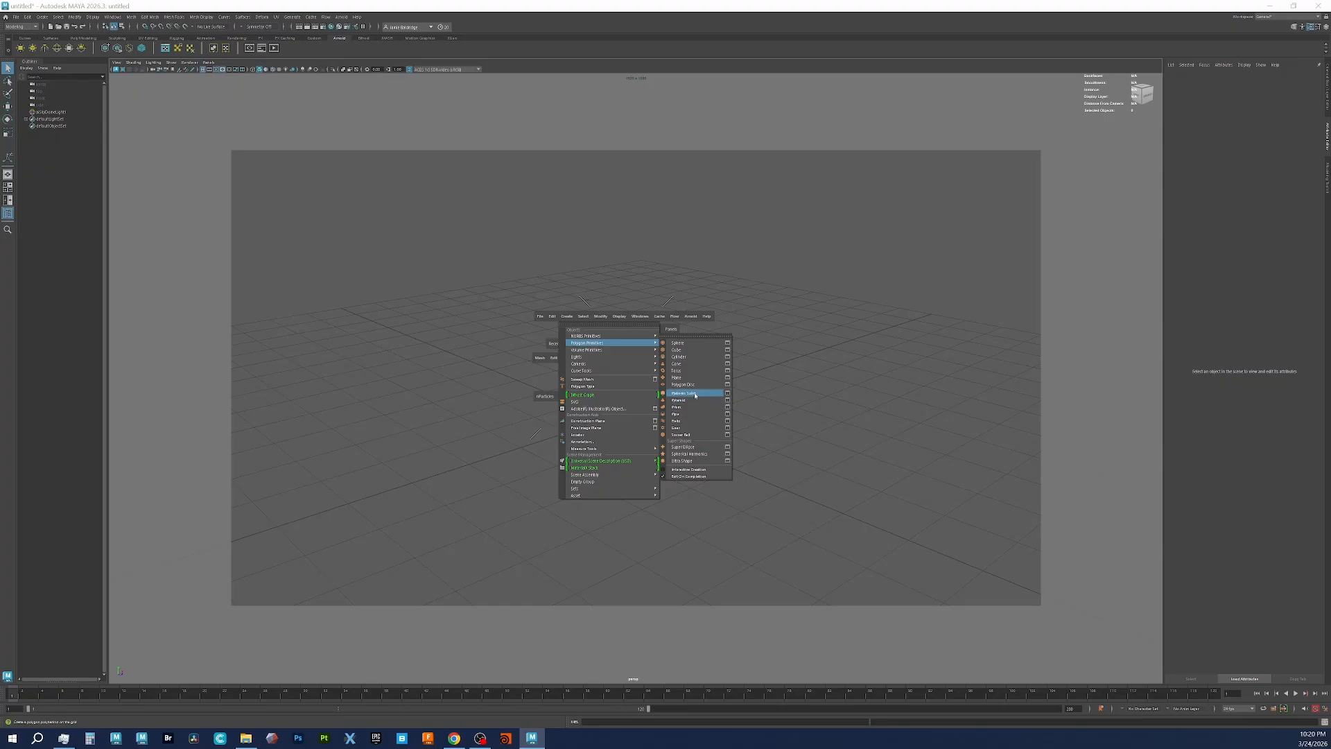
{"action": "left_click", "coordinate": [694, 393]}
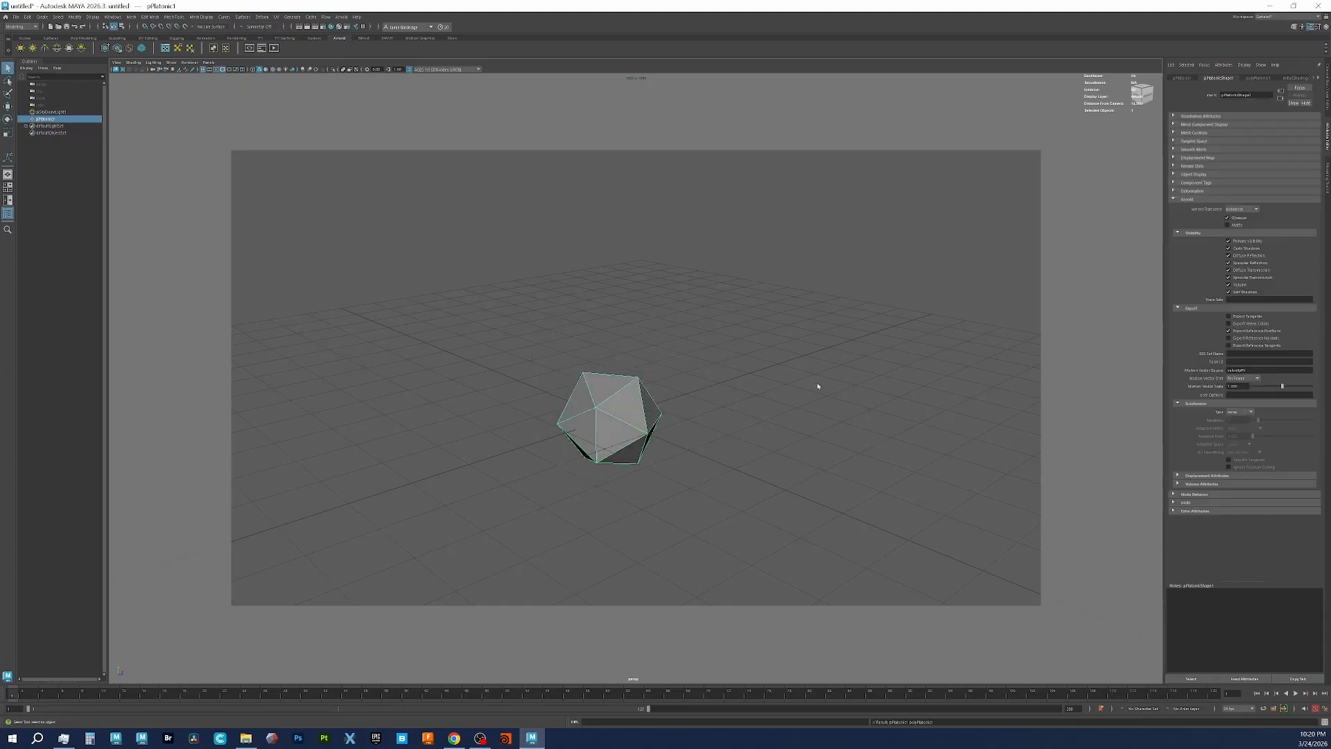
{"action": "left_click", "coordinate": [1257, 78]}
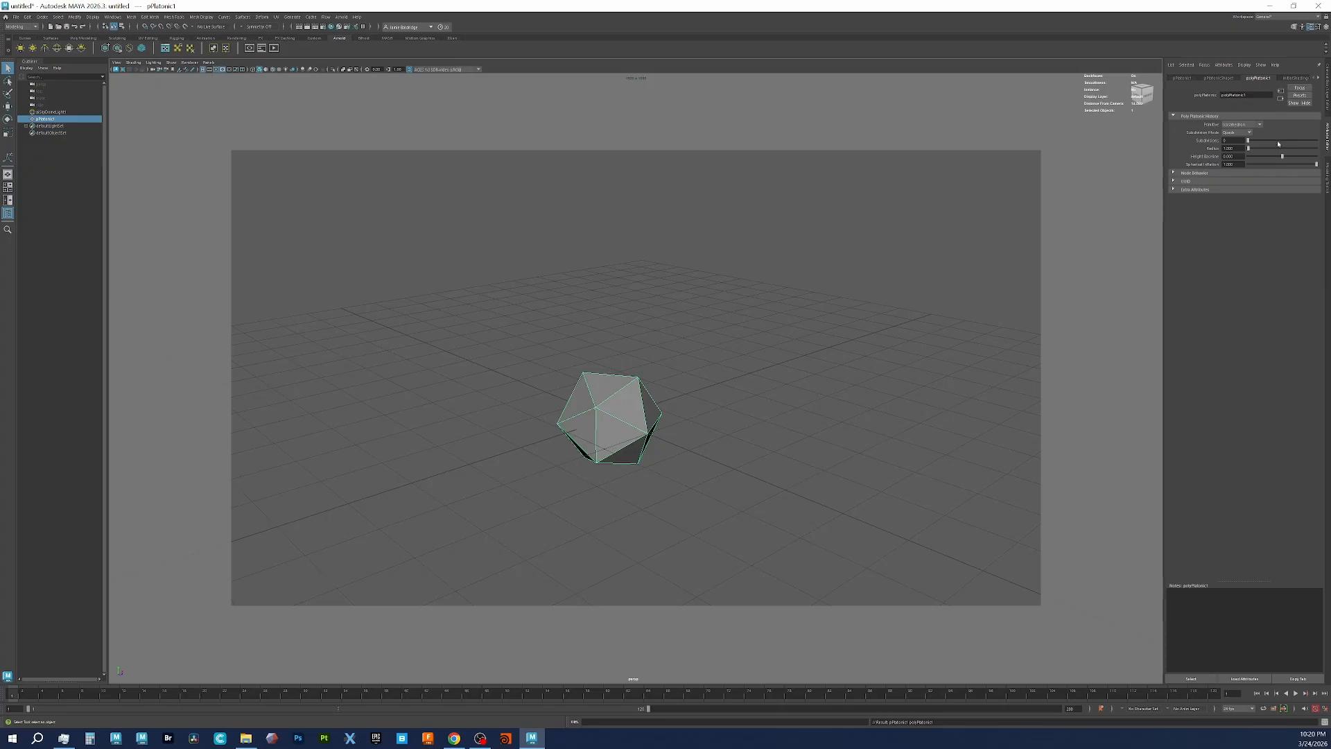
{"action": "left_click_drag", "start_coordinate": [1278, 144], "coordinate": [1280, 142]}
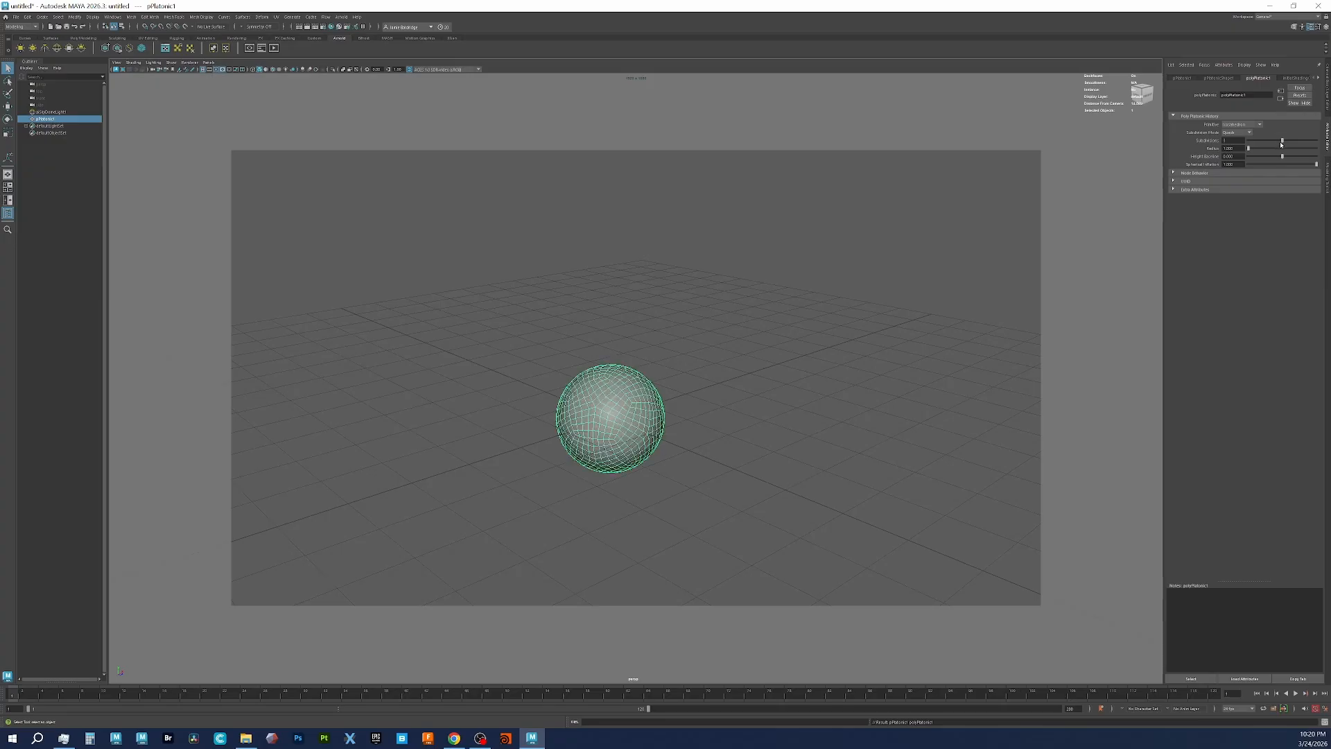
{"action": "left_click_drag", "start_coordinate": [1282, 140], "coordinate": [1312, 141]}
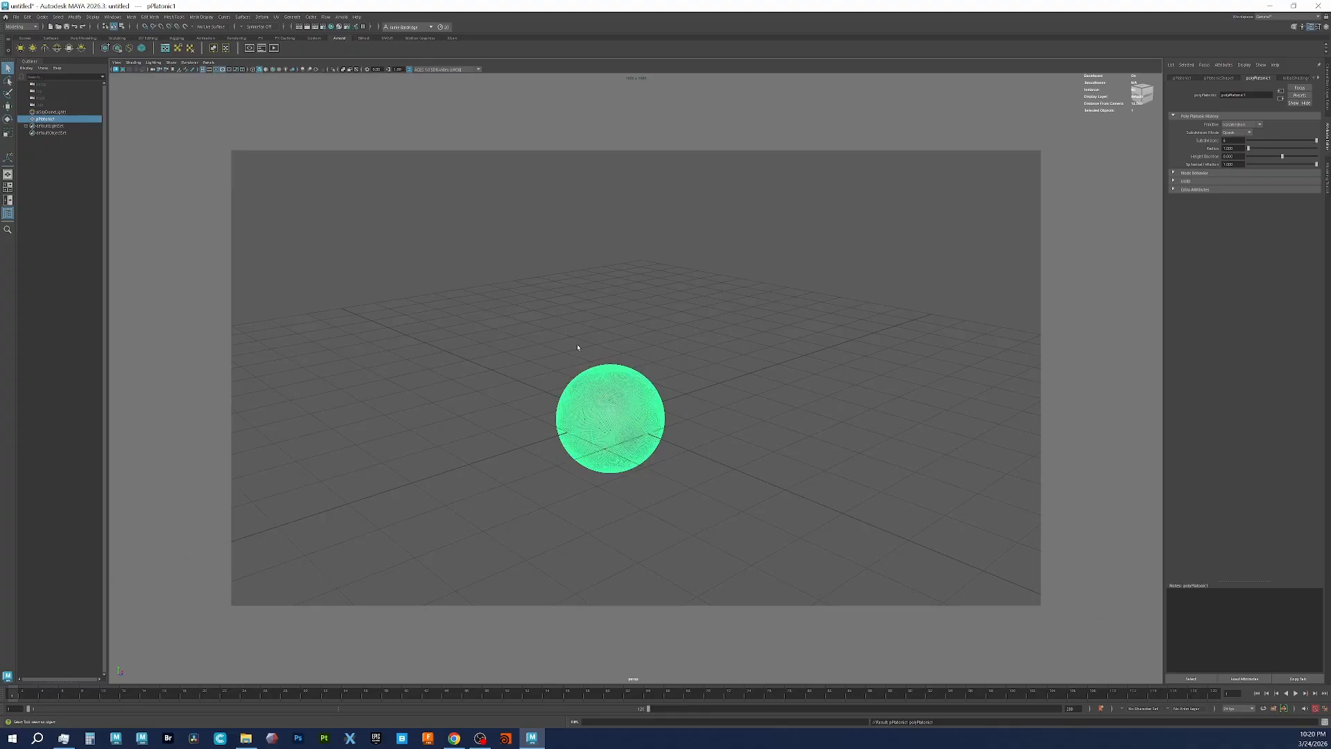
Step: Set the Arnold subdivision type of the sphere's shape to catclark
{"action": "right_click_drag", "start_coordinate": [596, 367], "coordinate": [763, 416], "text": "alt"}
{"action": "middle_click_drag", "start_coordinate": [788, 377], "coordinate": [839, 327], "text": "alt"}
{"action": "left_click", "coordinate": [1220, 79]}
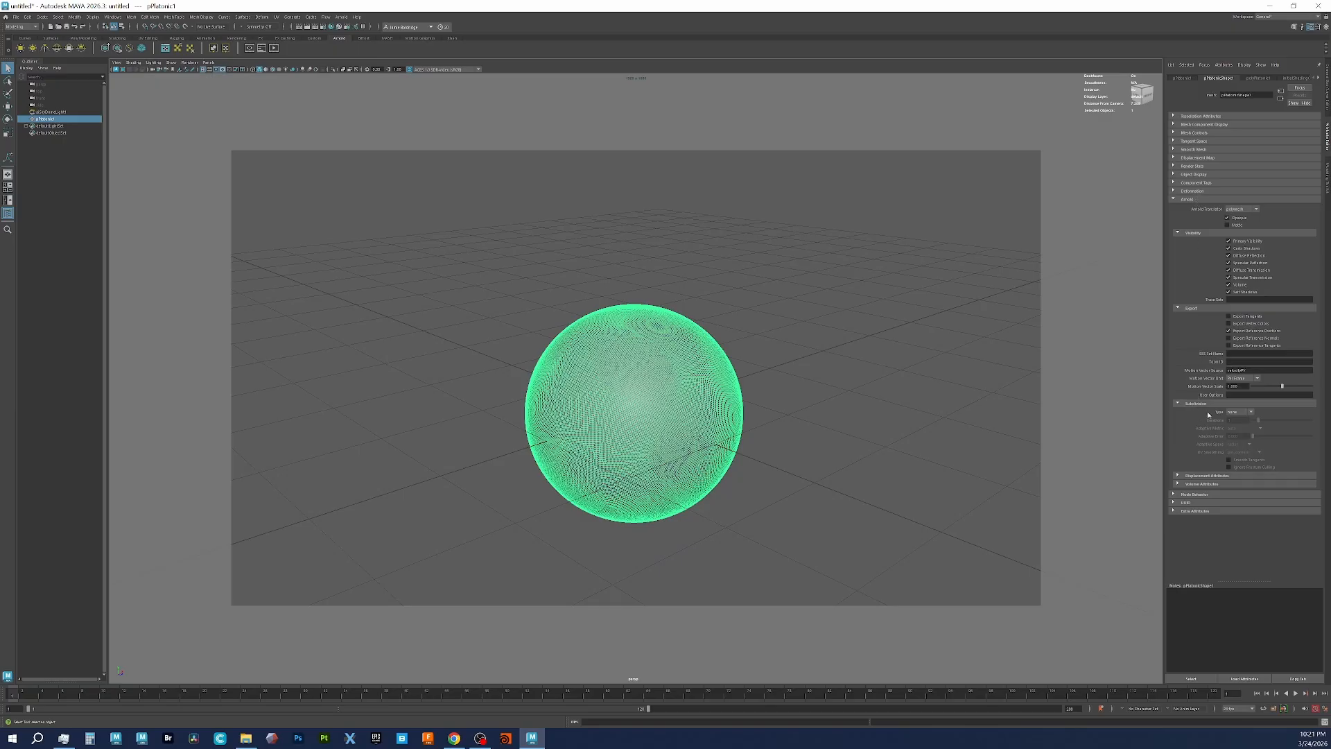
{"action": "left_click", "coordinate": [1250, 412]}
{"action": "left_click", "coordinate": [1242, 426]}
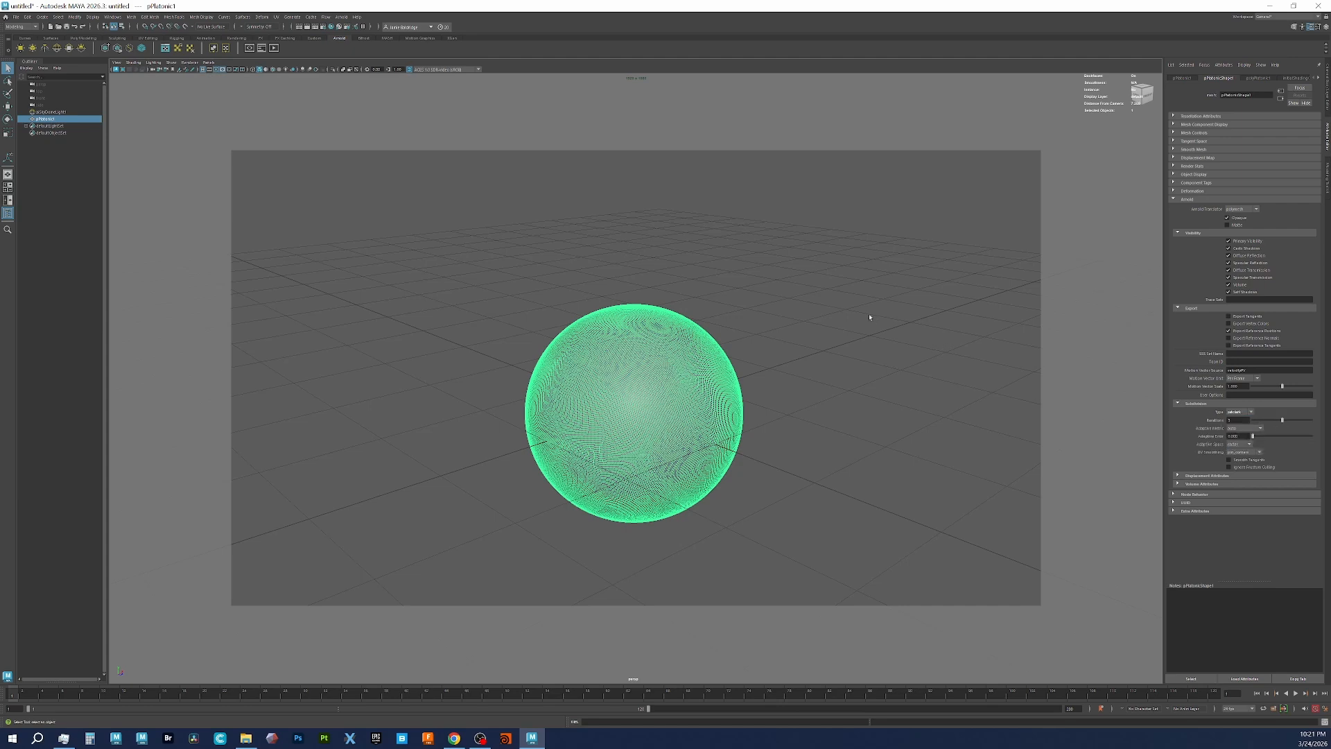
Step: Assign a new aiStandardSurface material to the sphere
{"action": "right_click_drag", "start_coordinate": [575, 314], "coordinate": [725, 316], "text": "alt"}
{"action": "middle_click_drag", "start_coordinate": [726, 316], "coordinate": [735, 288], "text": "alt"}
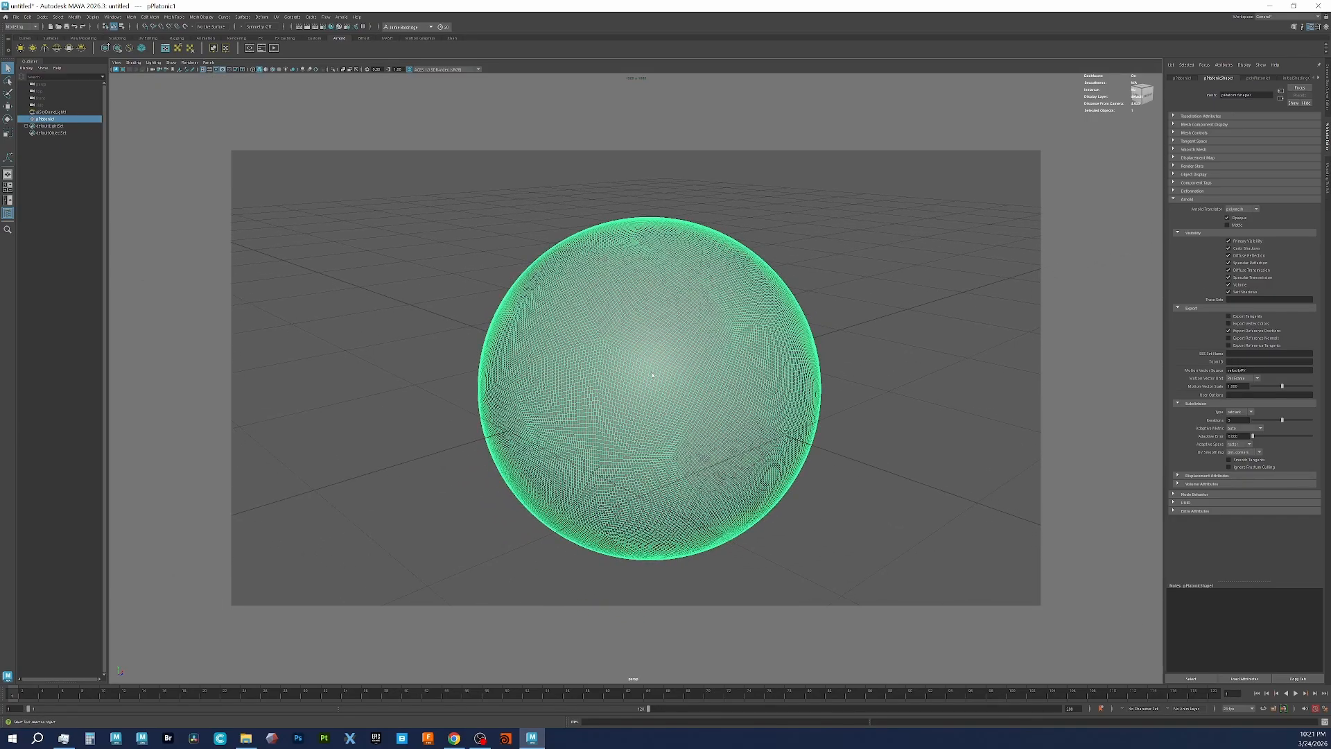
{"action": "right_click_drag", "start_coordinate": [651, 372], "coordinate": [709, 628]}
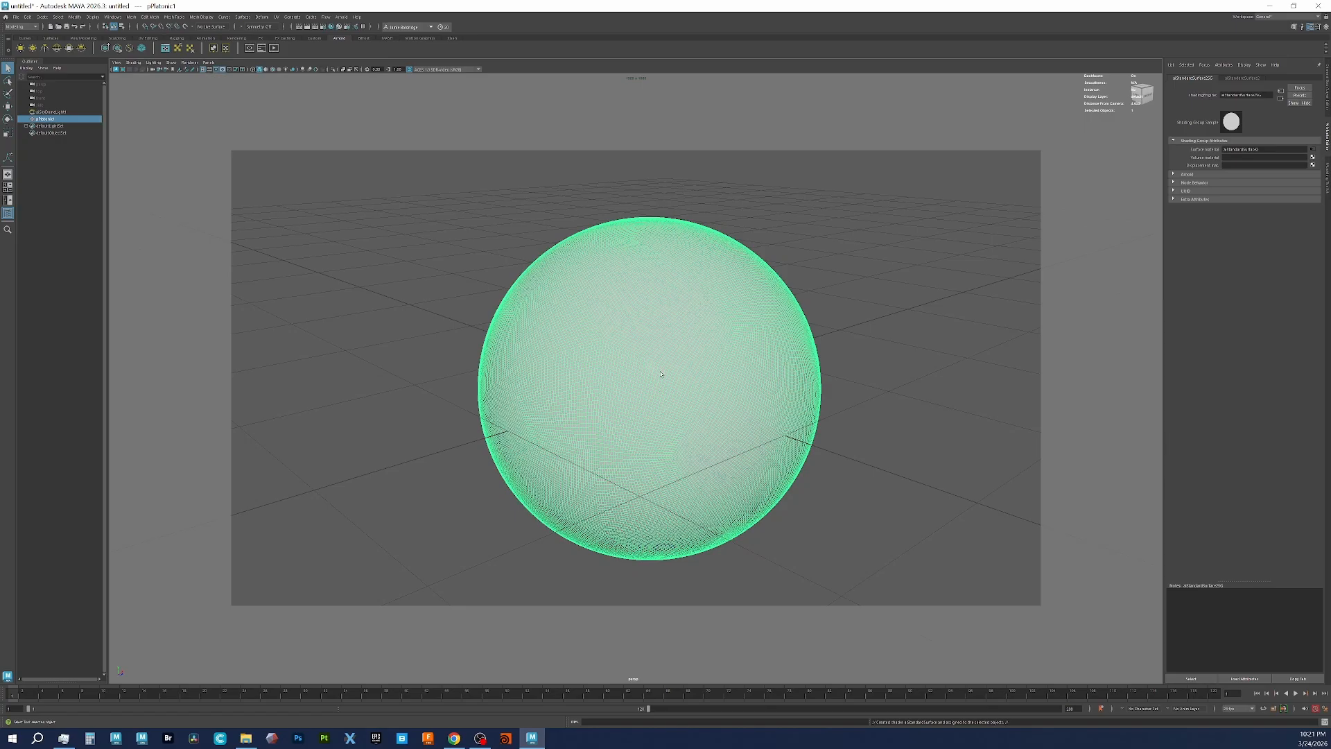
Step: Apply a spherical UV projection to the sphere and return to object selection
{"action": "left_click", "coordinate": [276, 17]}
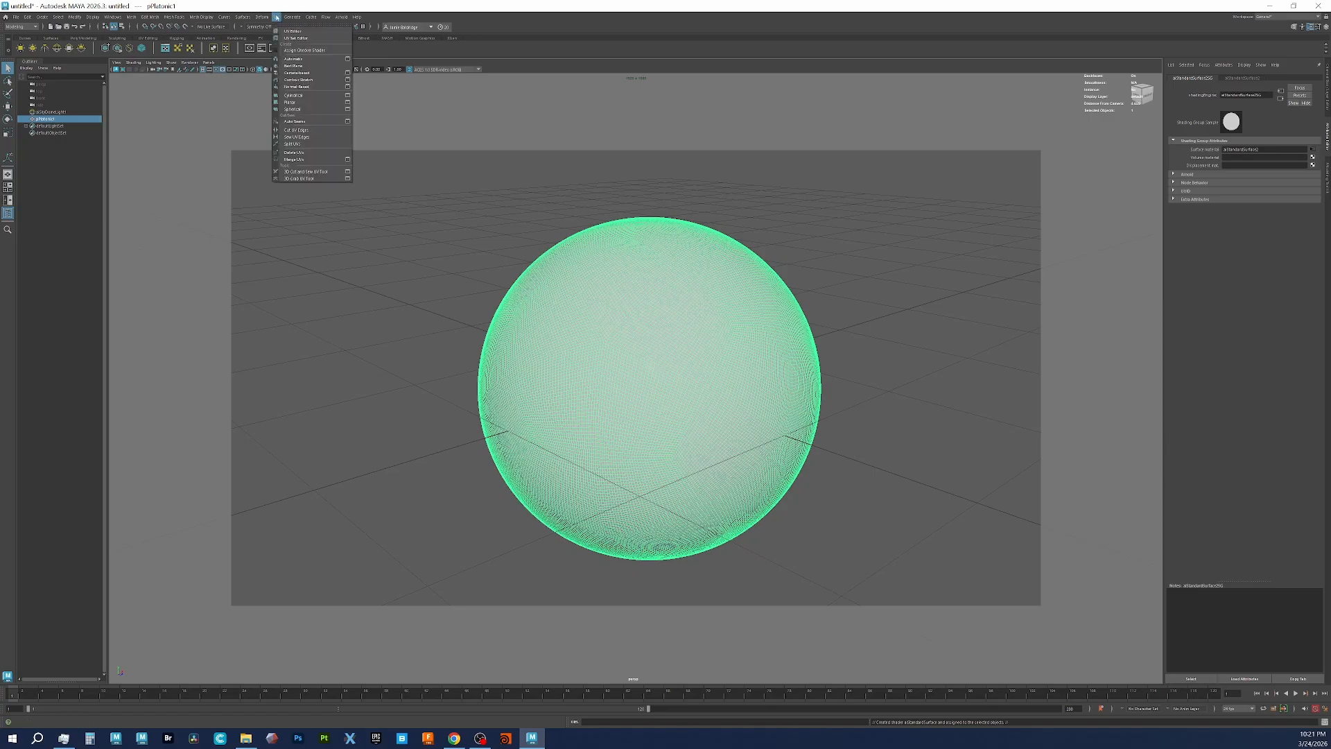
{"action": "left_click", "coordinate": [311, 109]}
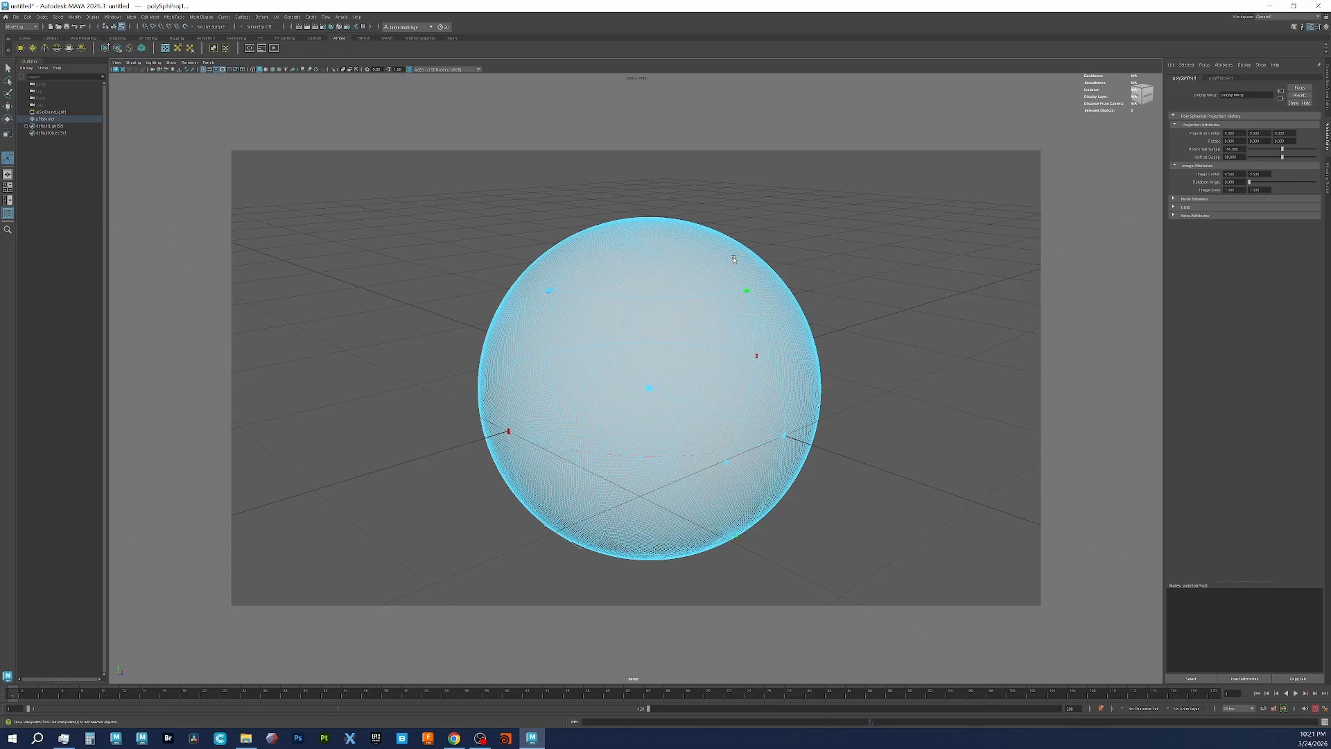
{"action": "left_click_drag", "start_coordinate": [734, 260], "coordinate": [535, 172]}
{"action": "left_click_drag", "start_coordinate": [808, 439], "coordinate": [685, 338], "text": "alt"}
{"action": "right_click_drag", "start_coordinate": [685, 338], "coordinate": [709, 321]}
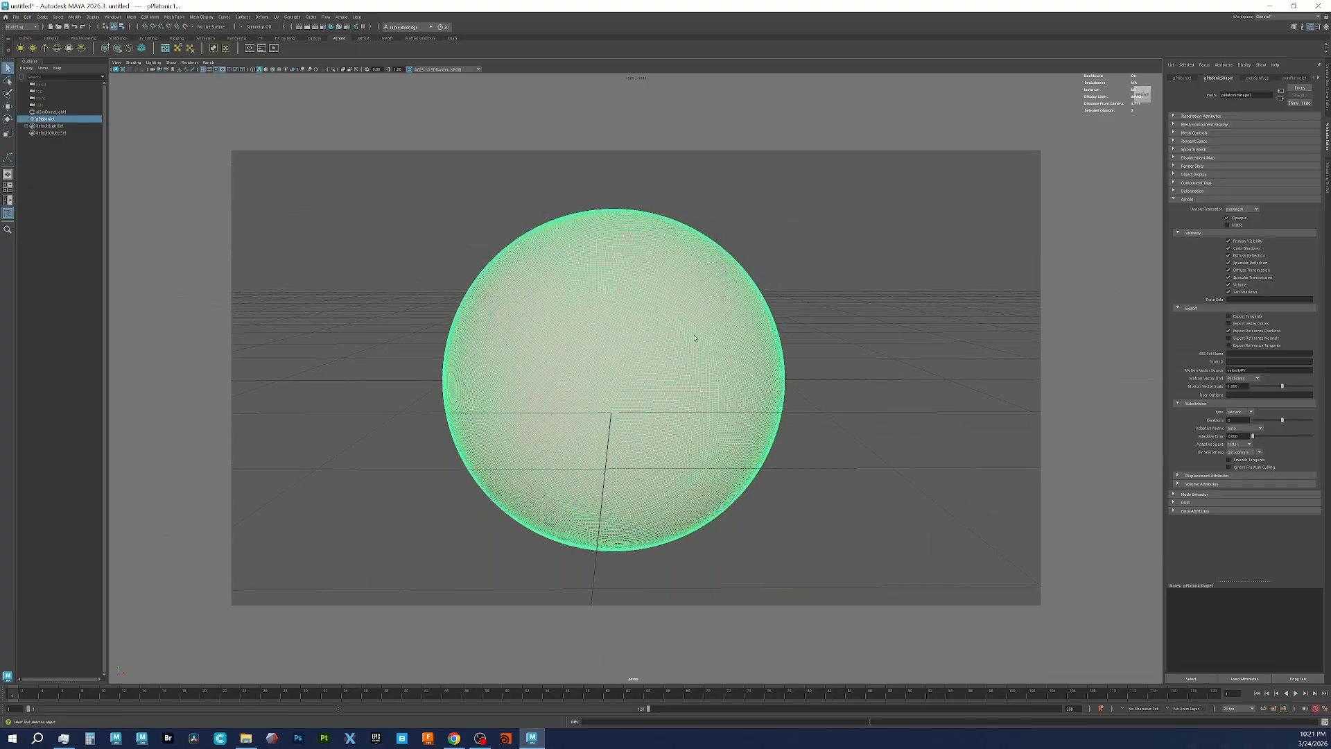
Step: Connect a File texture to the displacement material slot of the sphere's shading group
{"action": "left_click", "coordinate": [1318, 79]}
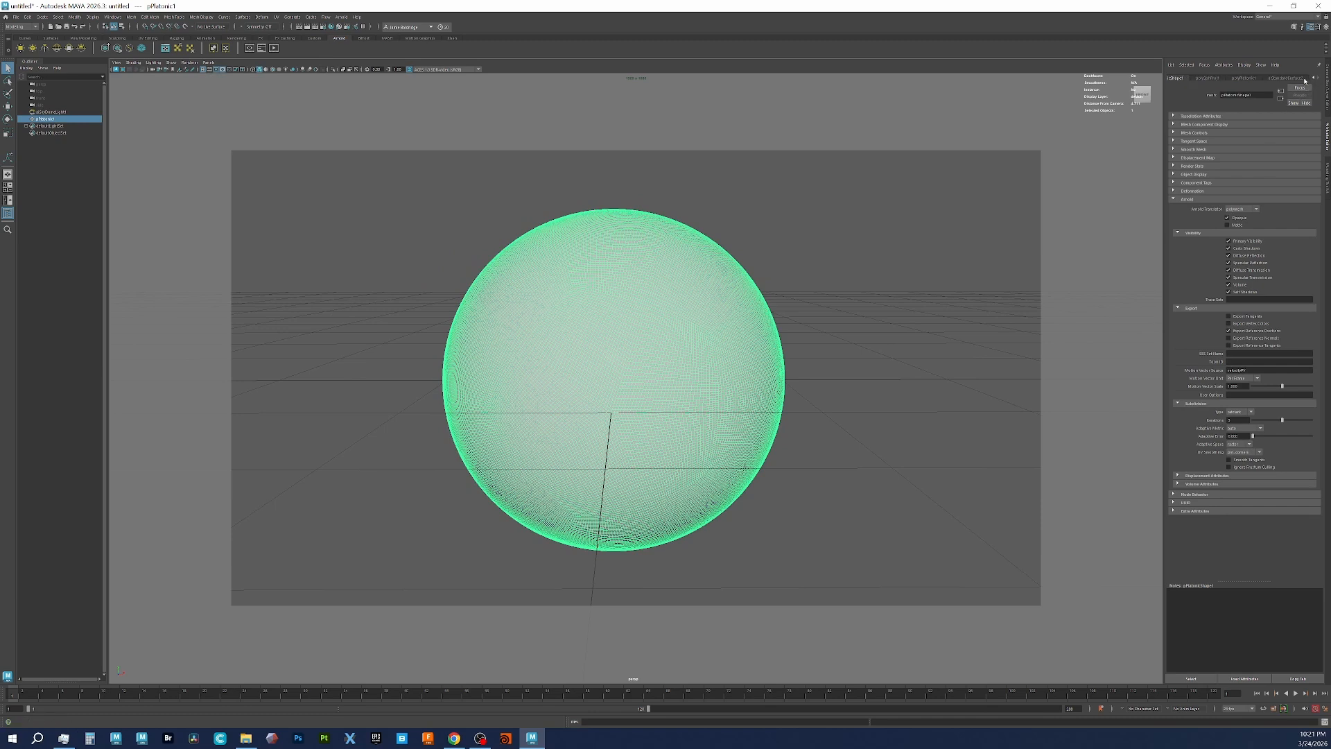
{"action": "left_click", "coordinate": [1302, 80]}
{"action": "left_click", "coordinate": [1281, 98]}
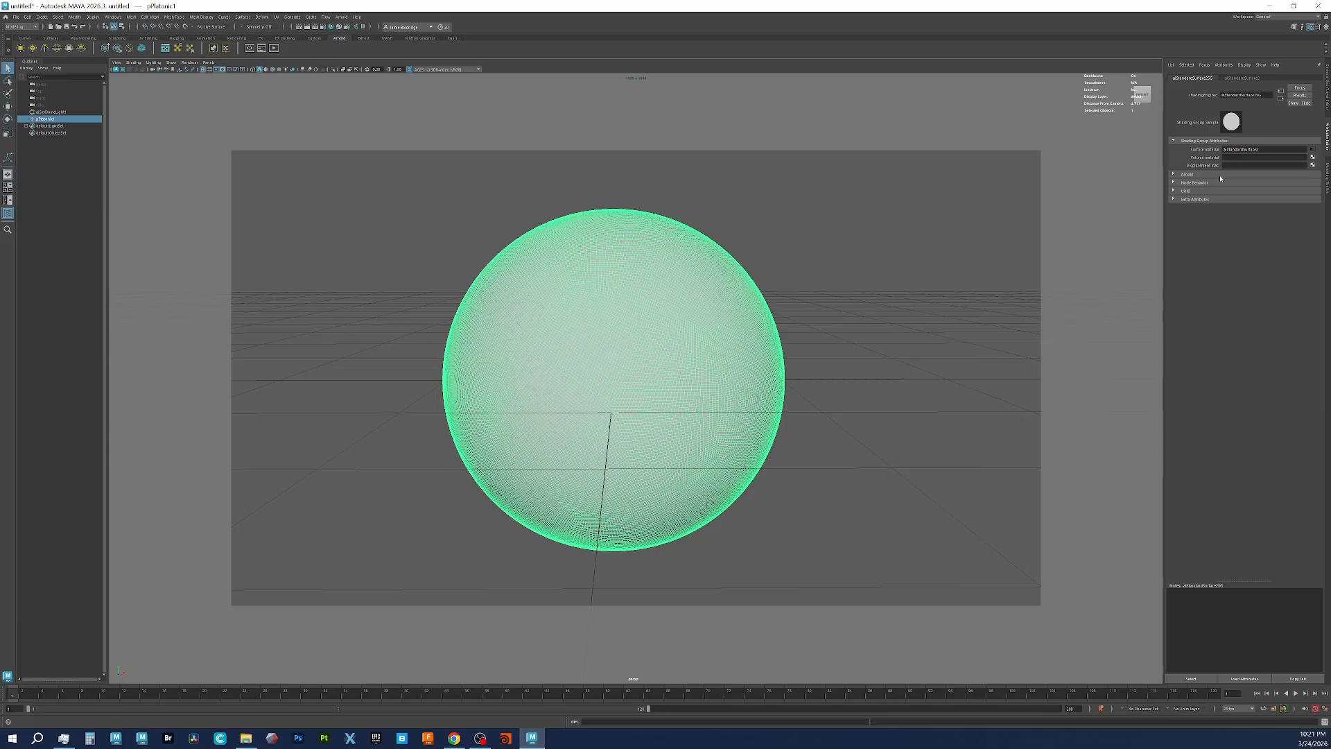
{"action": "left_click", "coordinate": [1312, 165]}
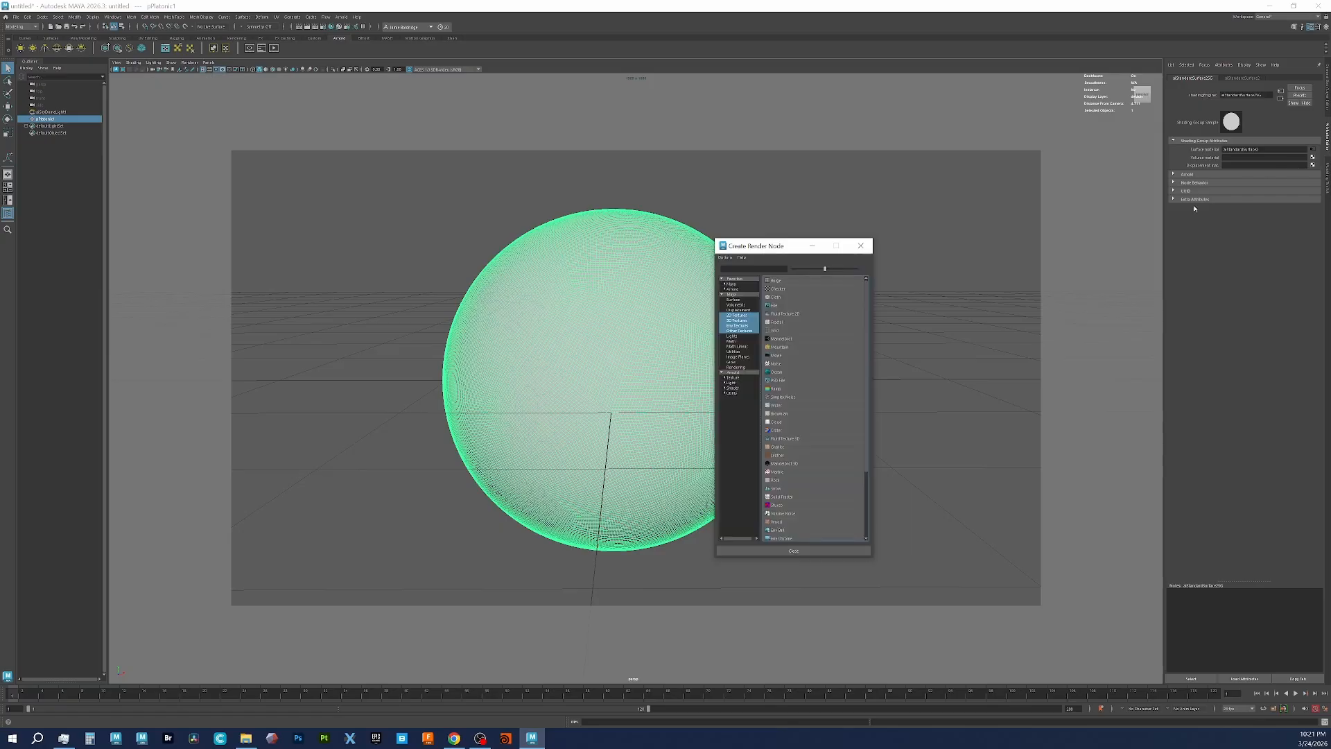
{"action": "left_click", "coordinate": [776, 304]}
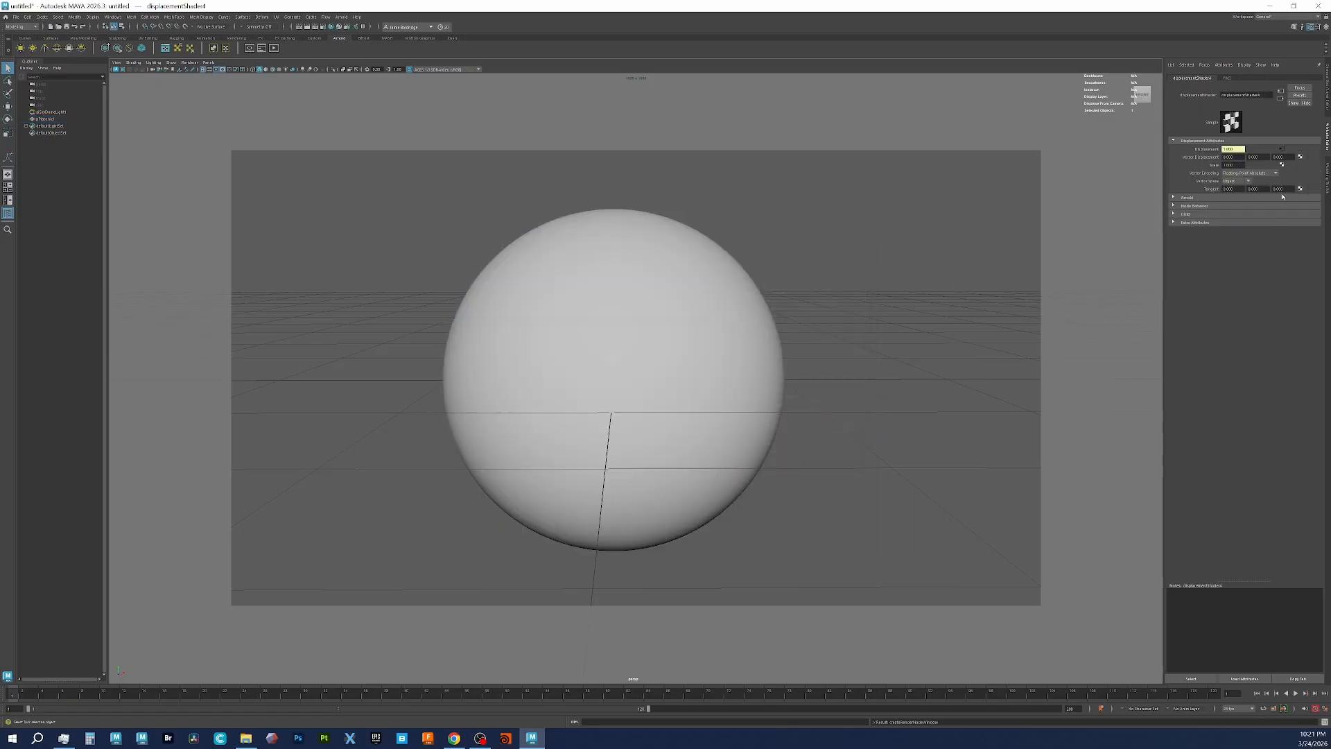
Step: Set the scale of the sphere's displacement shader to 0.1
{"action": "double_click", "coordinate": [1229, 165]}
{"action": "type", "text": "0.1"}
{"action": "key", "text": "Return"}
Step: Set the Alpha Offset of the File texture driving the sphere's displacement to -0.5
{"action": "left_click", "coordinate": [1281, 150]}
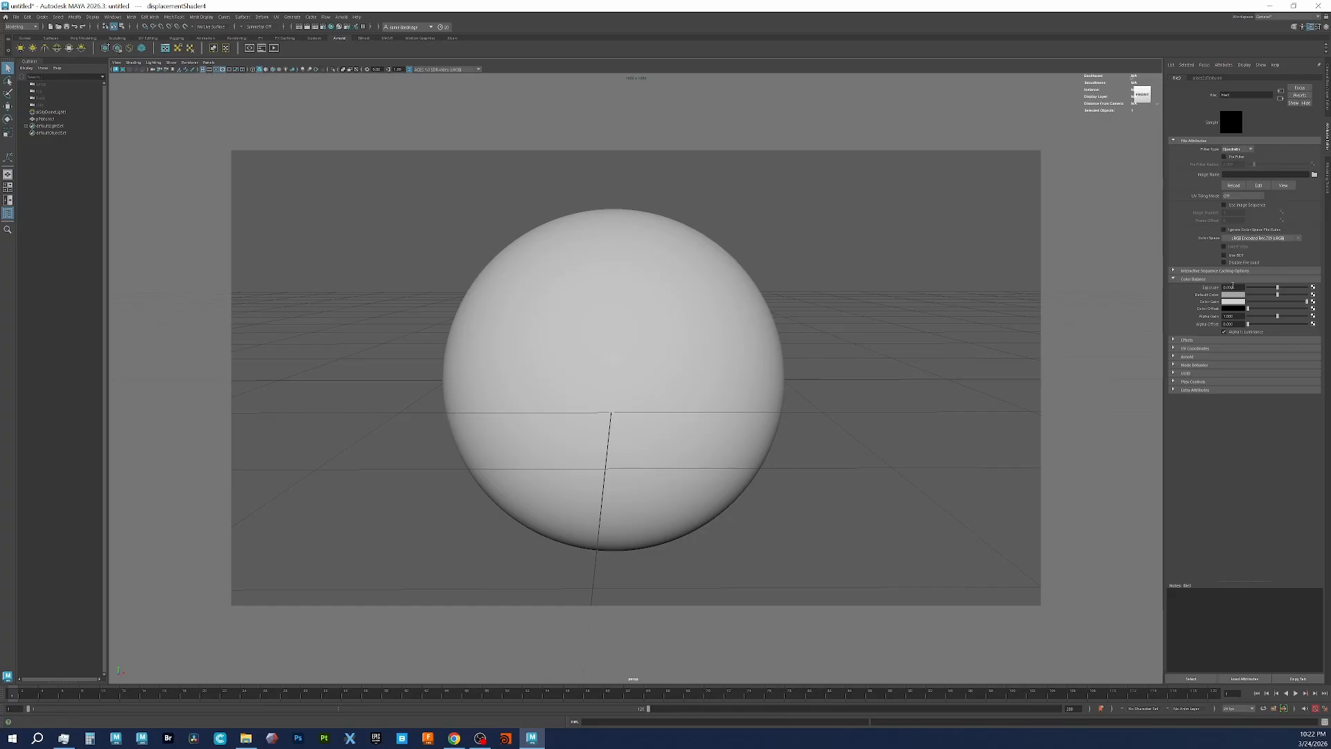
{"action": "left_click", "coordinate": [1240, 324]}
{"action": "key", "text": "BackSpace"}
{"action": "type", "text": "-.5"}
{"action": "key", "text": "Return"}
Step: Load the sci-fi displacement map image from the Displacement_Maps folder into the sphere's File texture
{"action": "left_click", "coordinate": [1314, 175]}
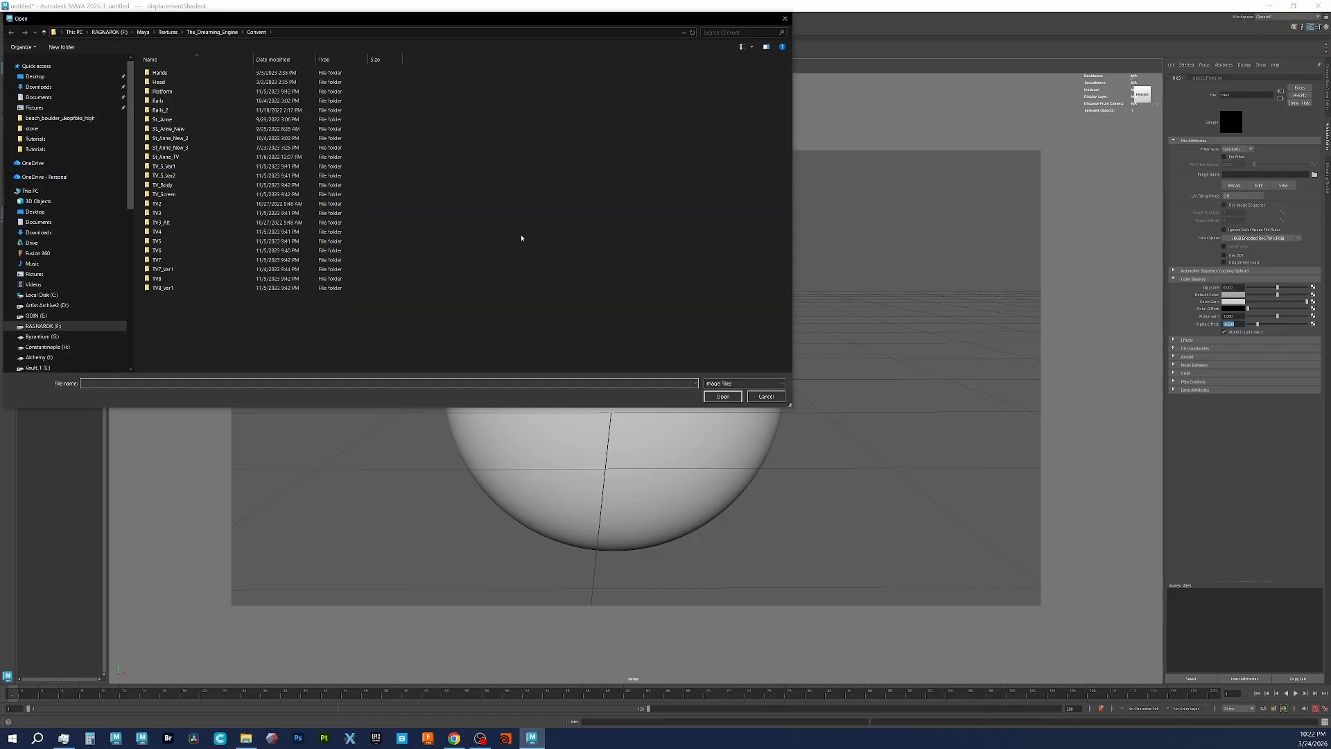
{"action": "left_click", "coordinate": [143, 32]}
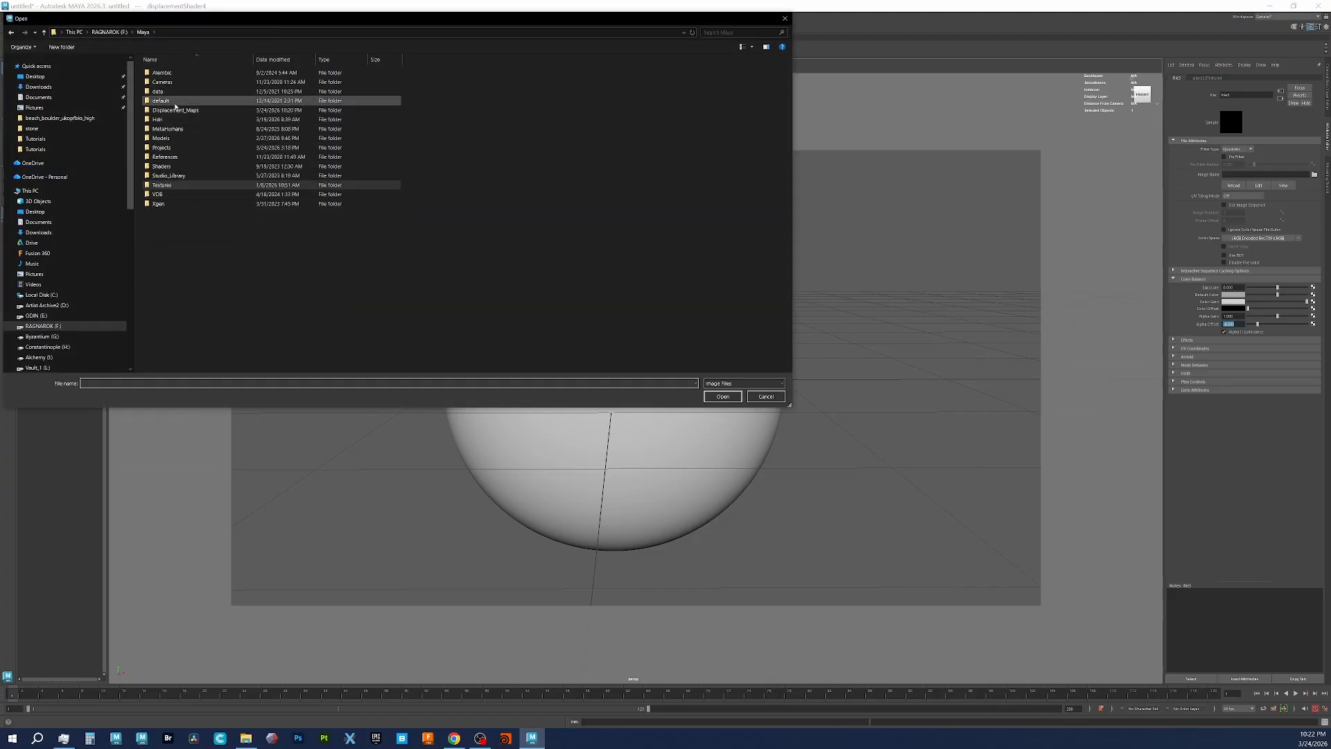
{"action": "double_click", "coordinate": [177, 110]}
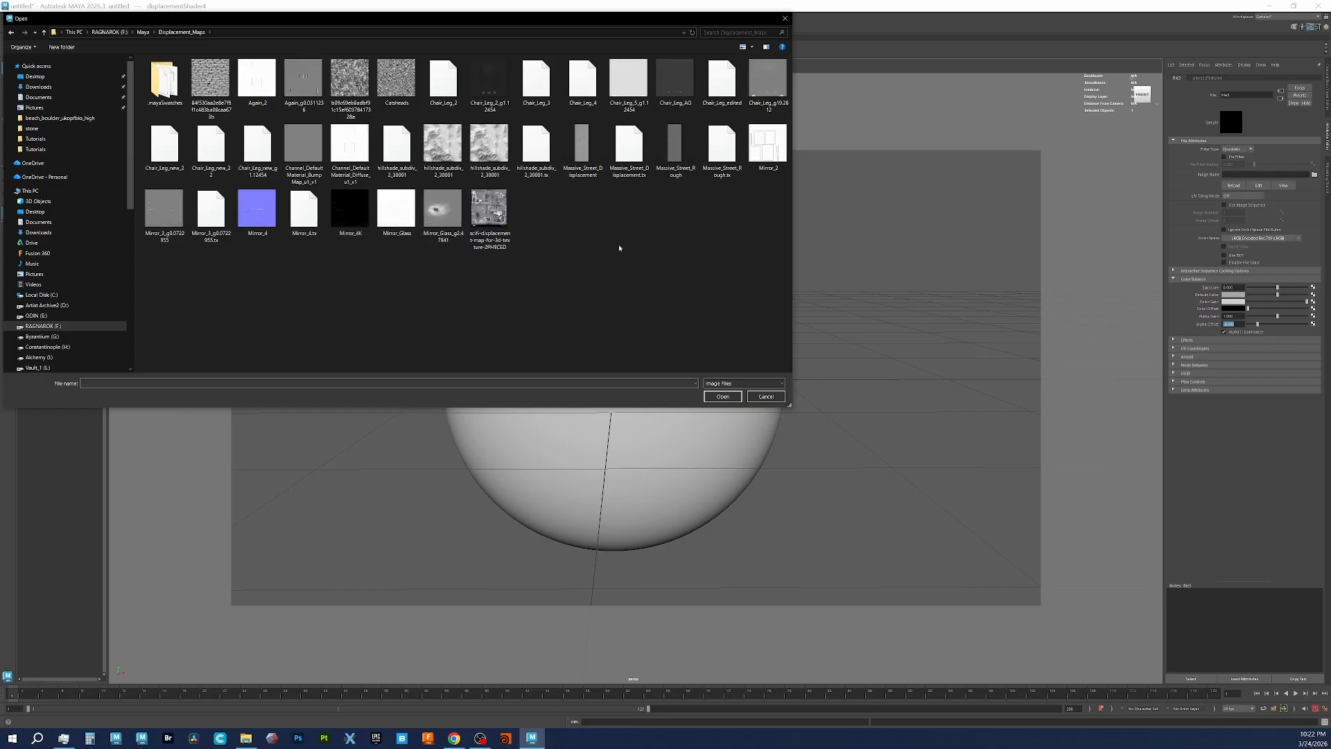
{"action": "double_click", "coordinate": [488, 213]}
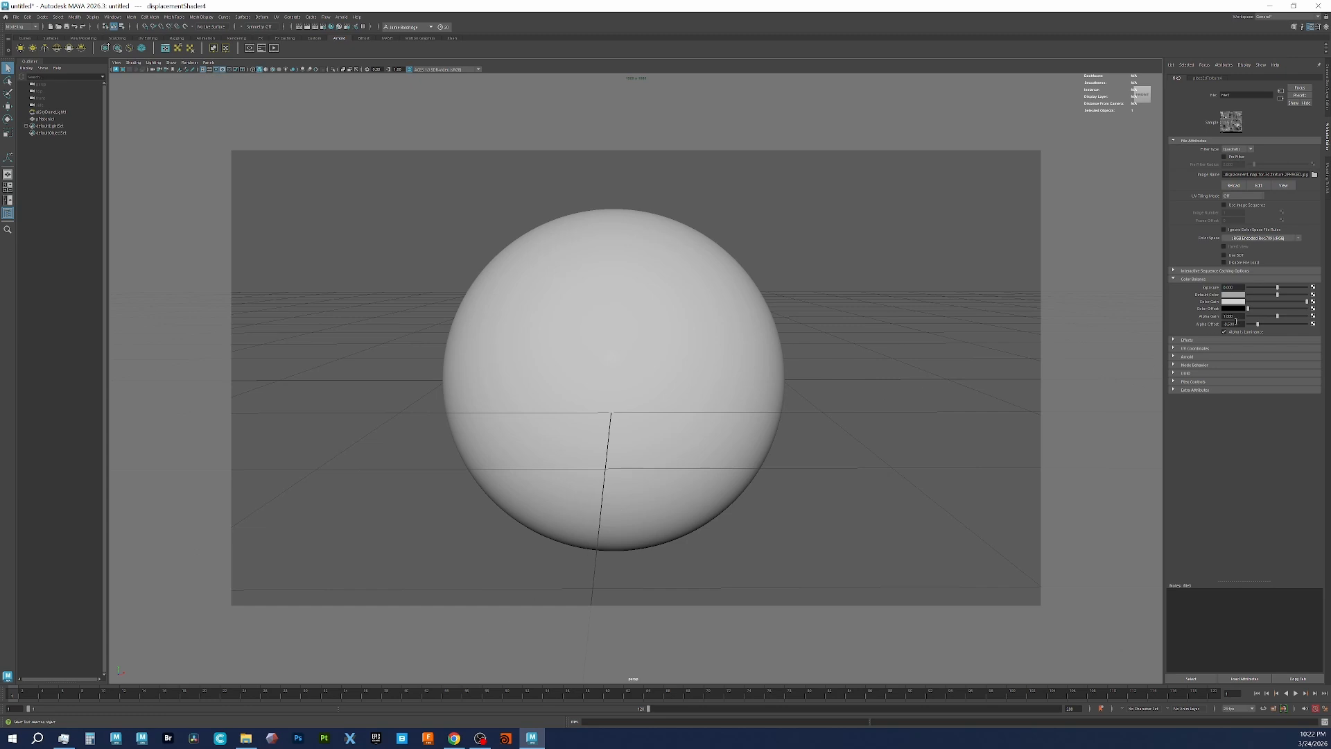
Step: Set the scale of the sphere's displacement shader to 1
{"action": "left_click", "coordinate": [1281, 99]}
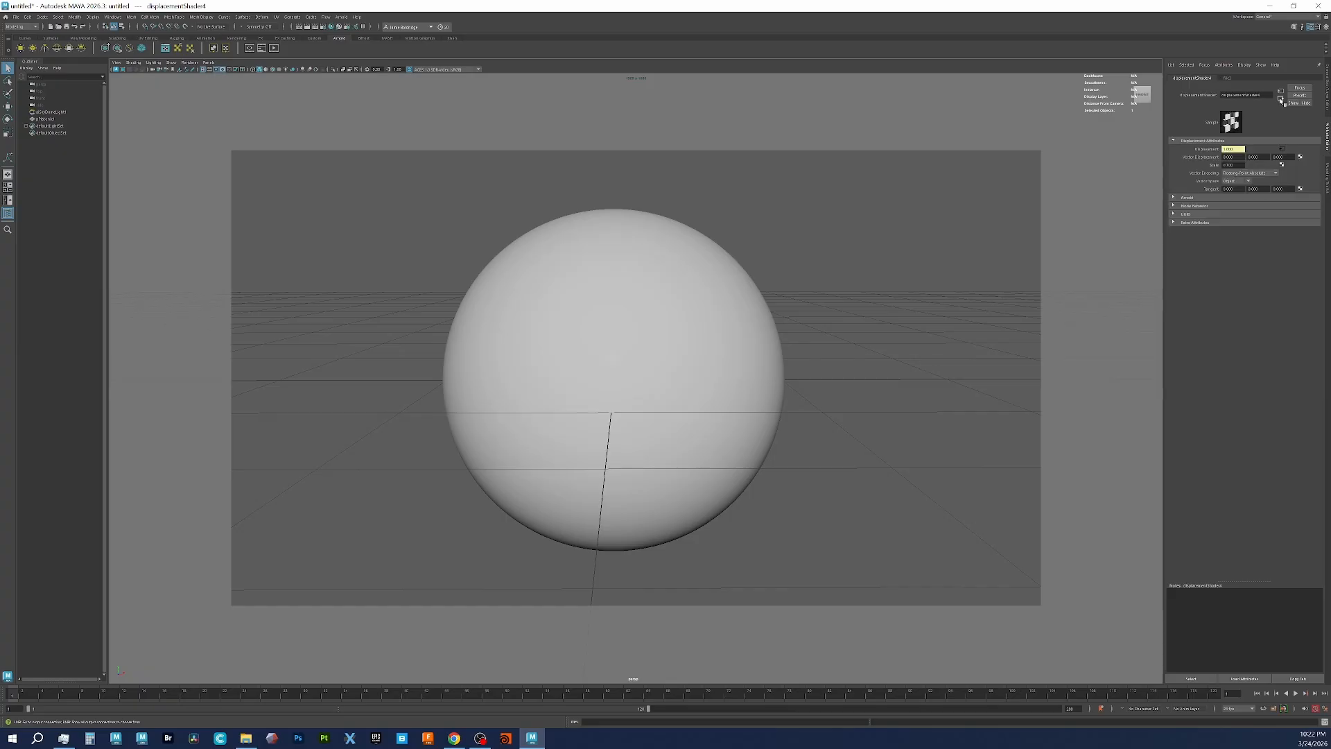
{"action": "left_click", "coordinate": [1236, 164]}
{"action": "type", "text": "1"}
{"action": "key", "text": "Return"}
Step: Render the sphere with its sci-fi displacement in the Arnold RenderView
{"action": "left_click_drag", "start_coordinate": [0, 292], "coordinate": [389, 171]}
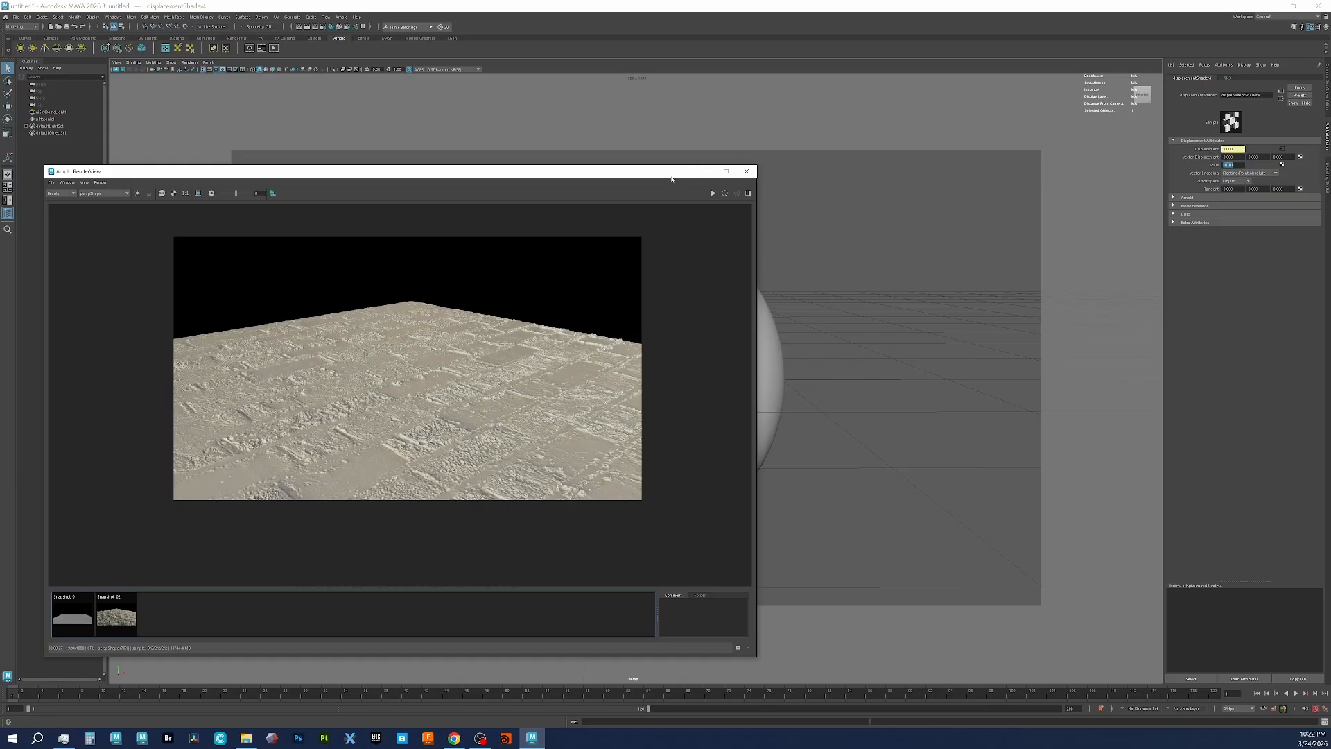
{"action": "left_click_drag", "start_coordinate": [680, 177], "coordinate": [925, 175]}
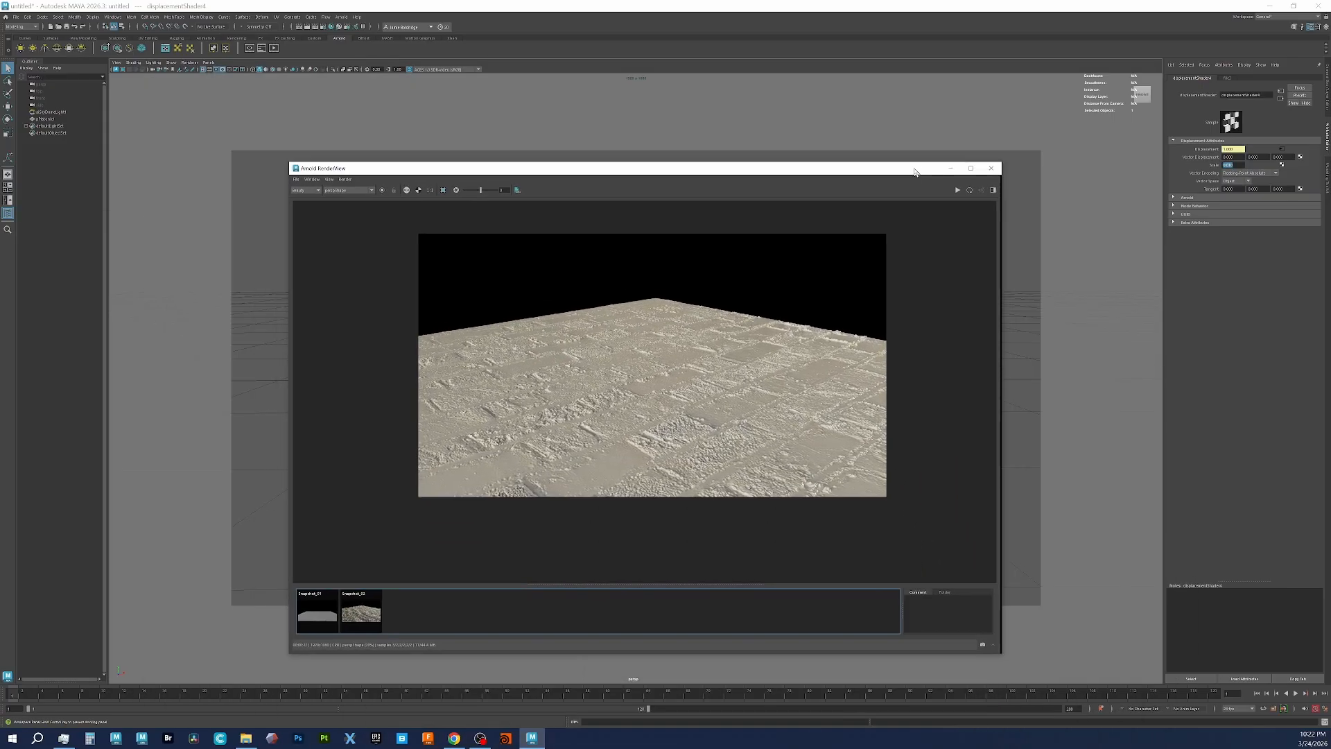
{"action": "left_click", "coordinate": [957, 190]}
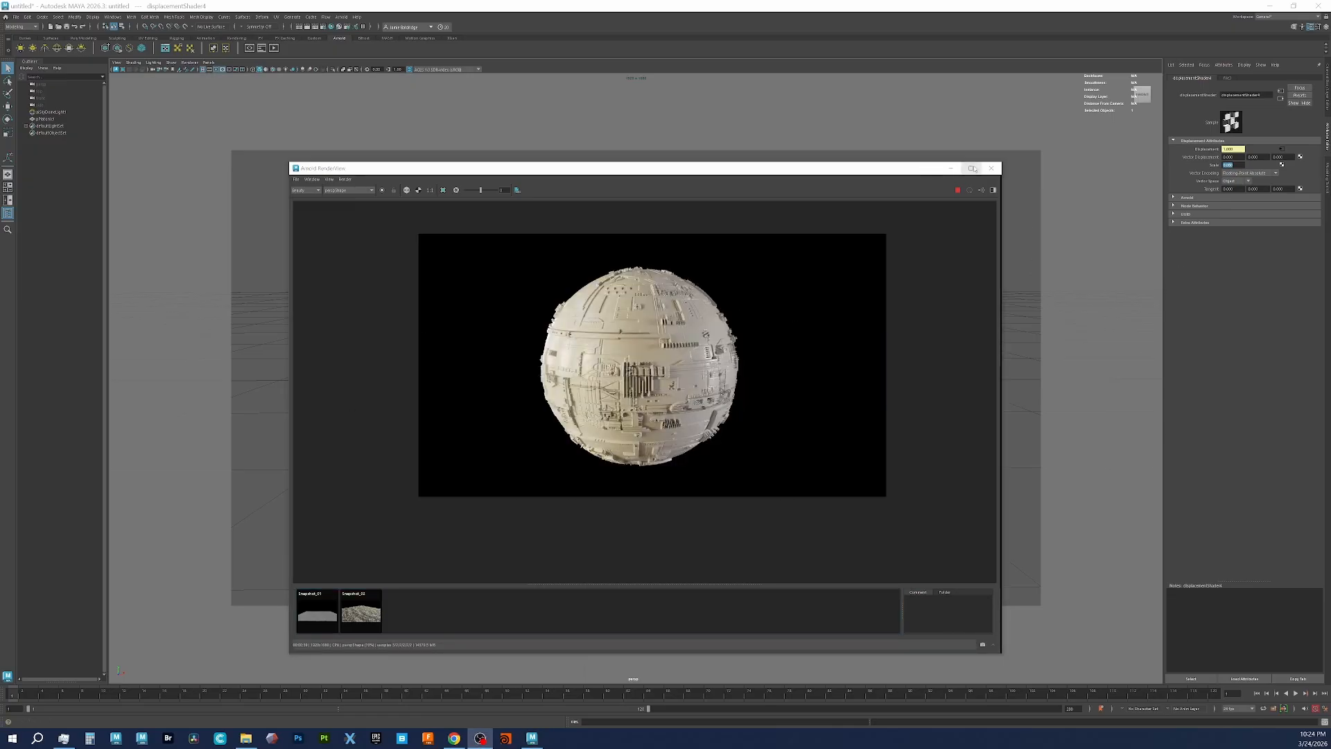
Step: Examine the surface detail and silhouette of the rendered sphere in a maximized render window, and return to the Maya scene
{"action": "left_click", "coordinate": [970, 168]}
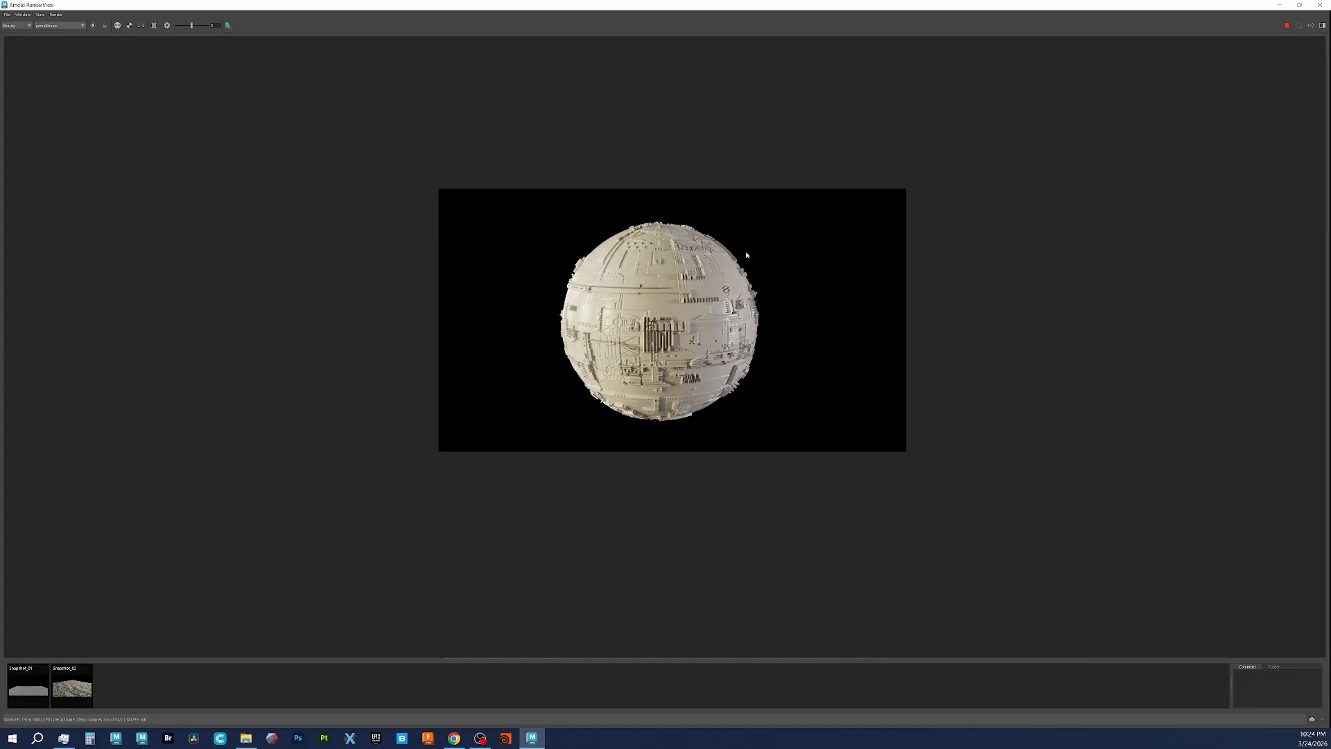
{"action": "scroll", "coordinate": [716, 329], "scroll_direction": "up", "scroll_amount": 4}
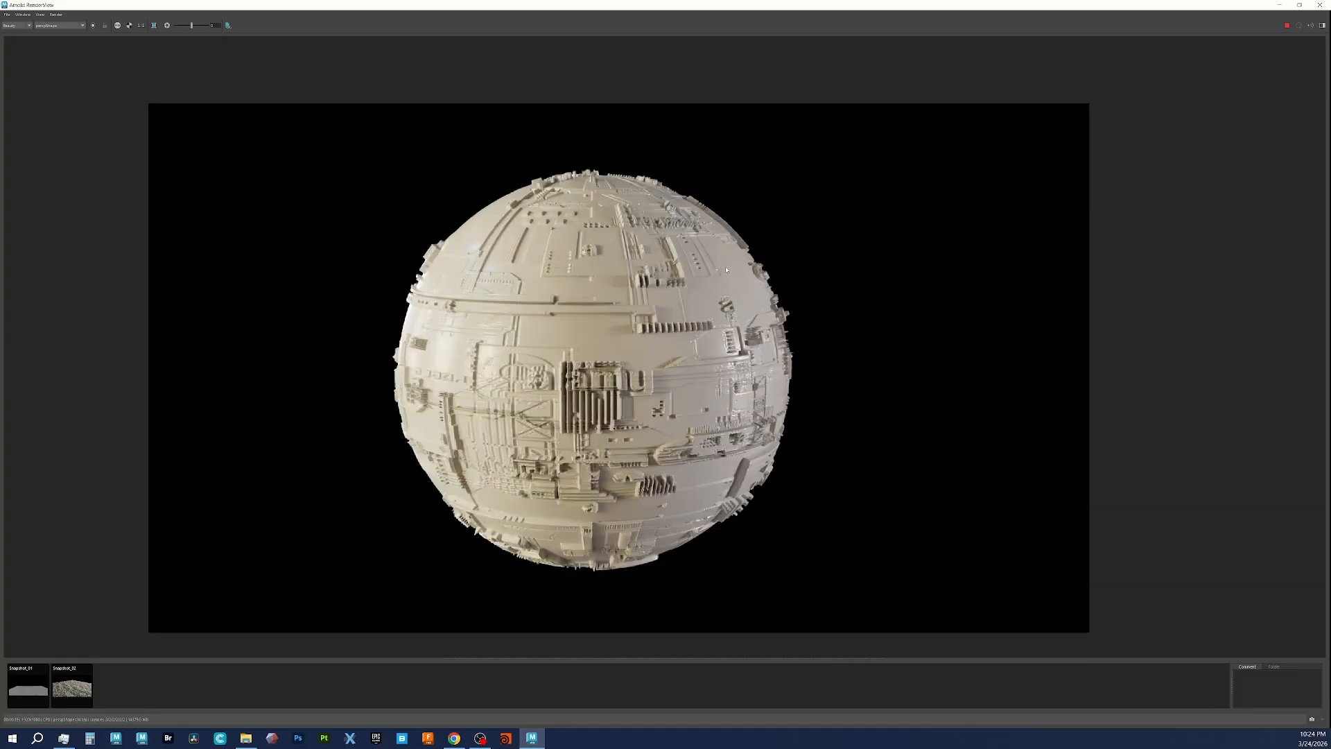
{"action": "scroll", "coordinate": [725, 264], "scroll_direction": "down", "scroll_amount": 2}
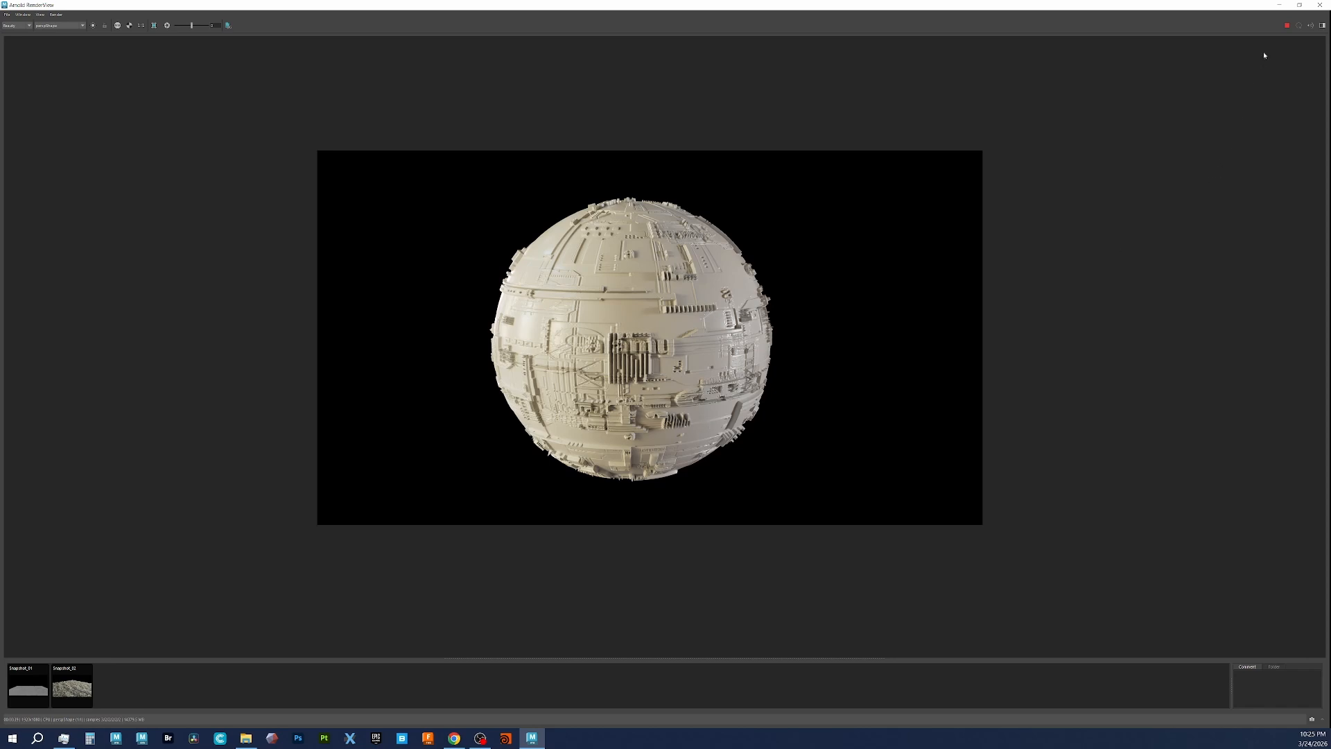
{"action": "left_click", "coordinate": [1280, 5]}
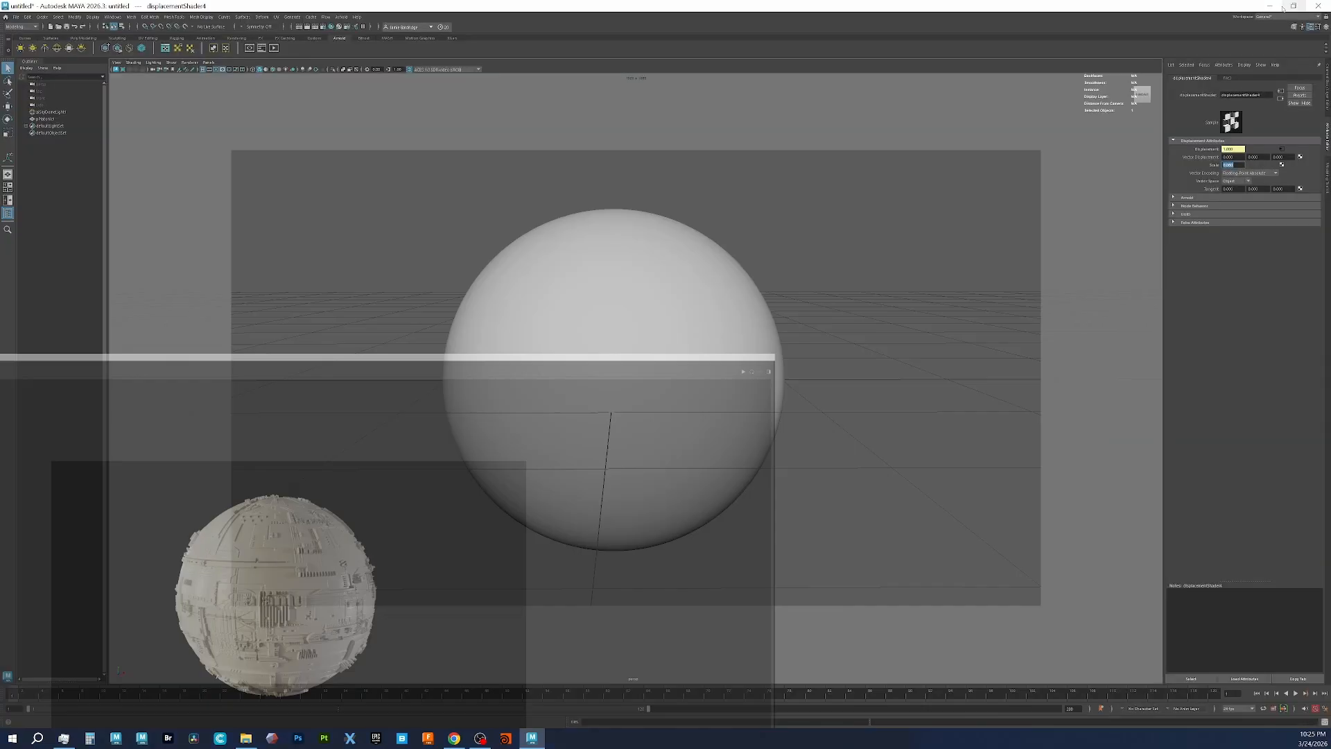
{"action": "left_click", "coordinate": [855, 459]}
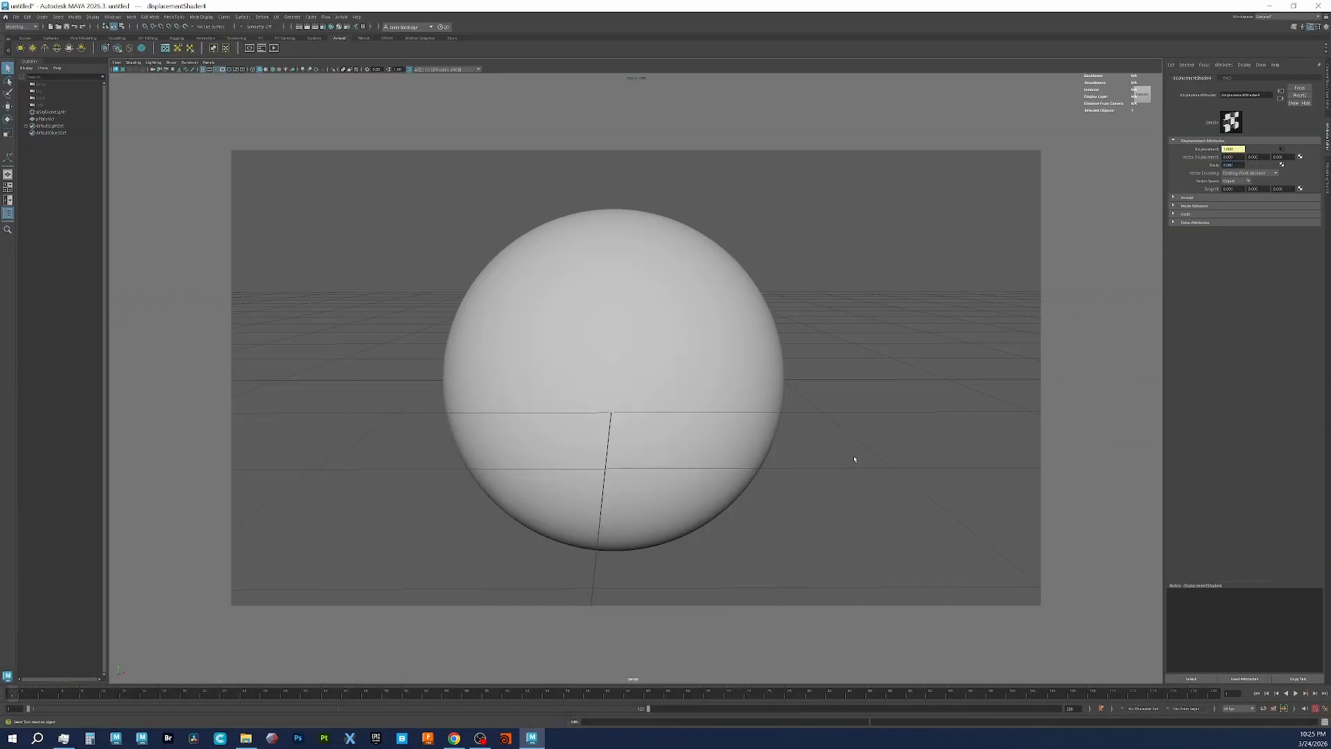